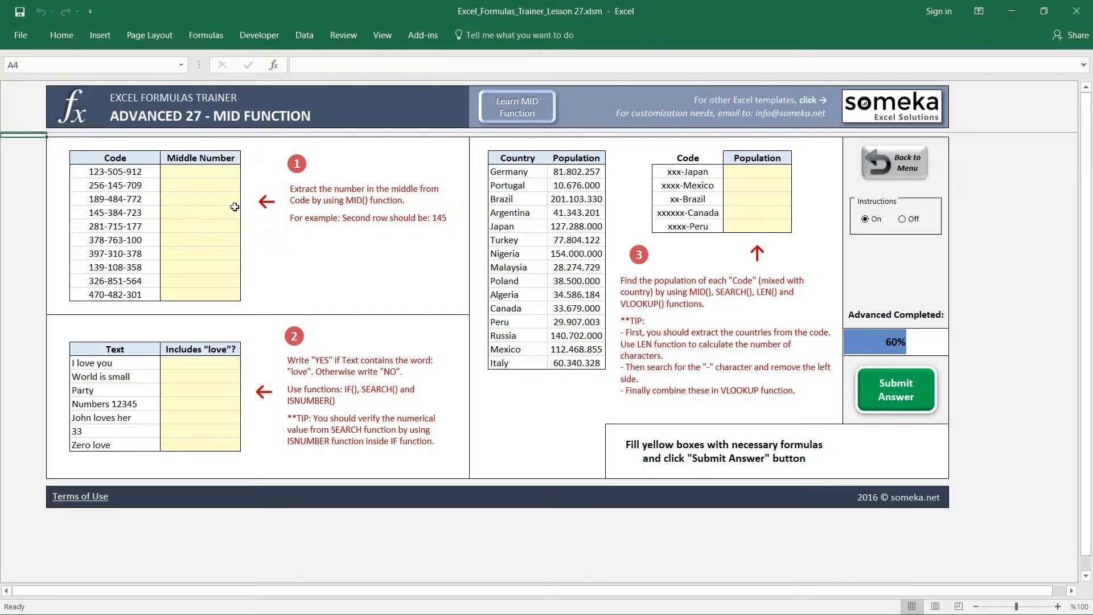
# Step: Try extracting five characters from the first code with =MID(C7;2;5) in D7, and clear the trial formula
pyautogui.click(195, 171)
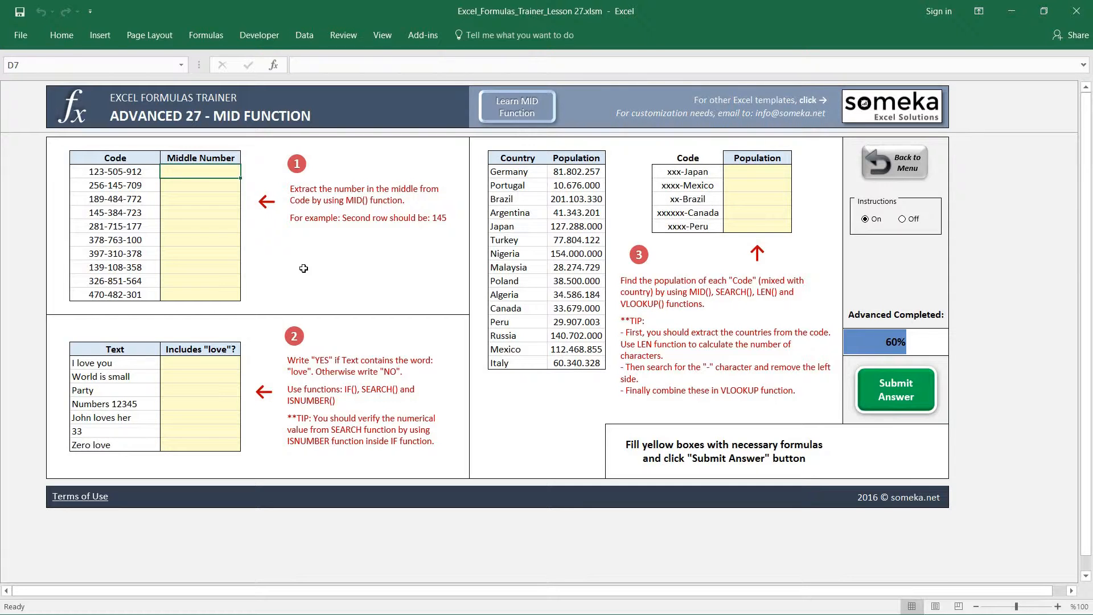
pyautogui.write('=')
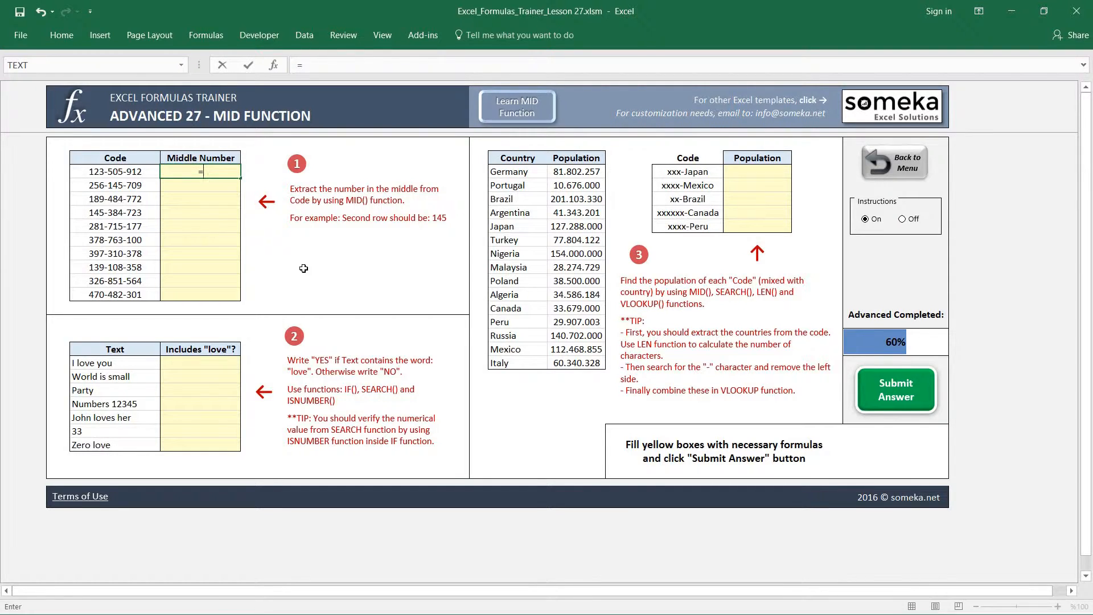
pyautogui.write('MID(')
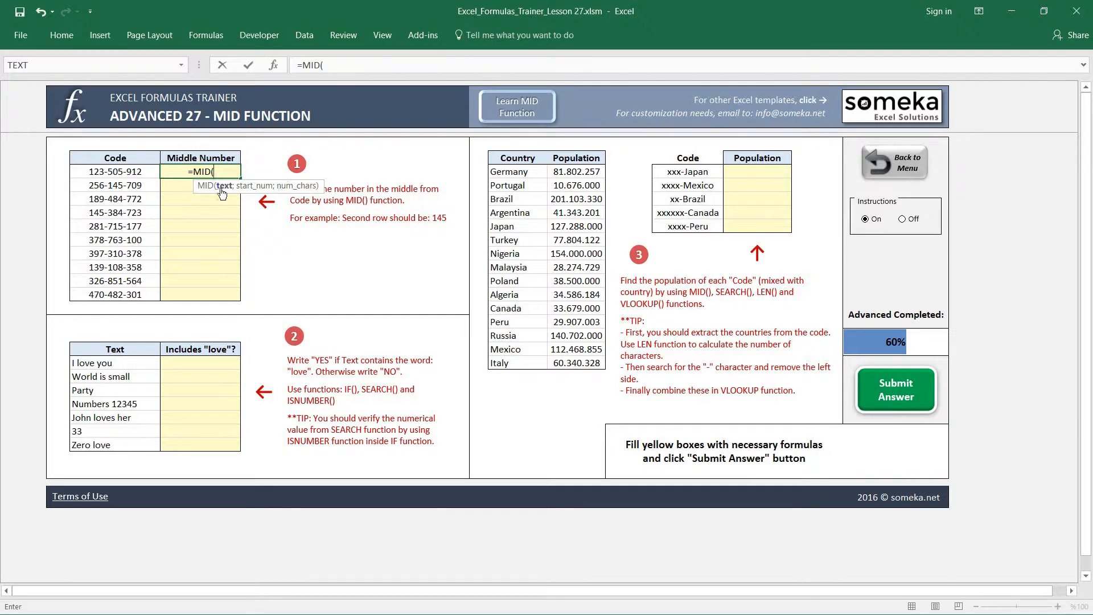
pyautogui.click(115, 173)
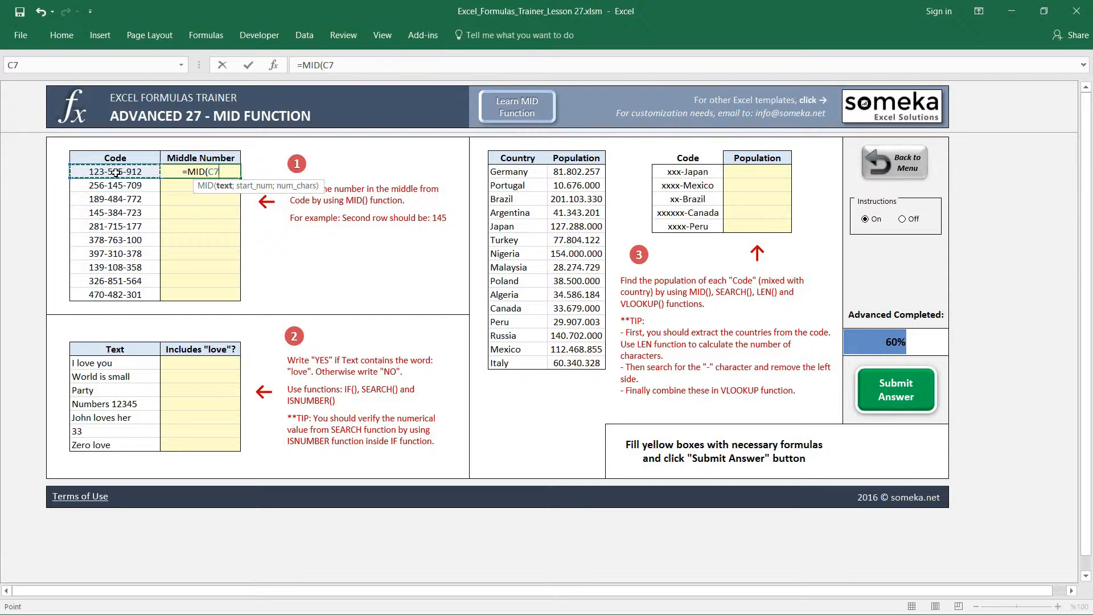
pyautogui.write(';')
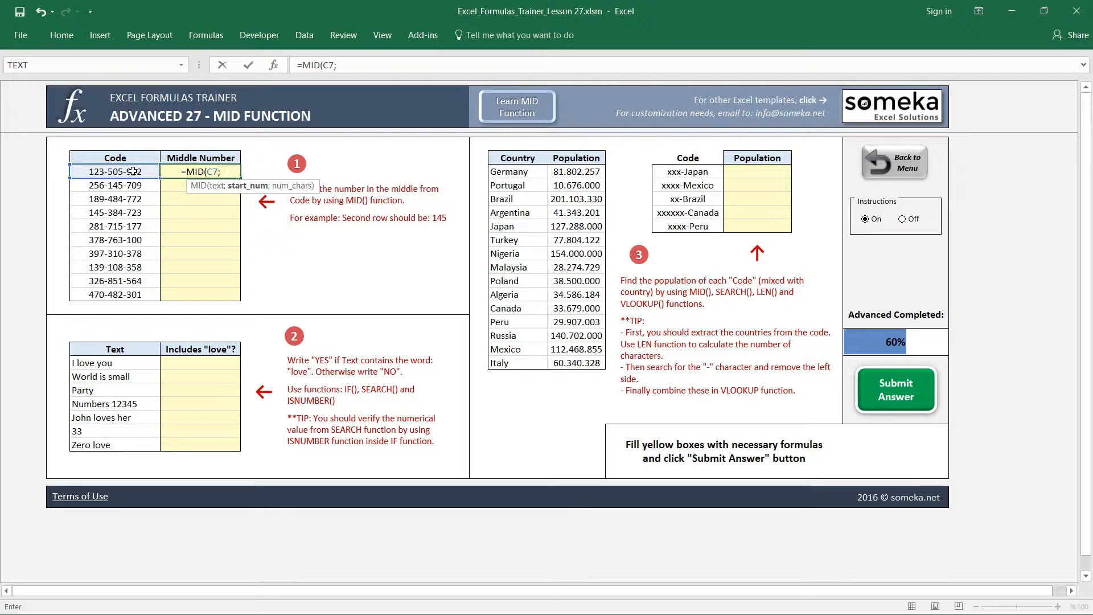
pyautogui.write('2')
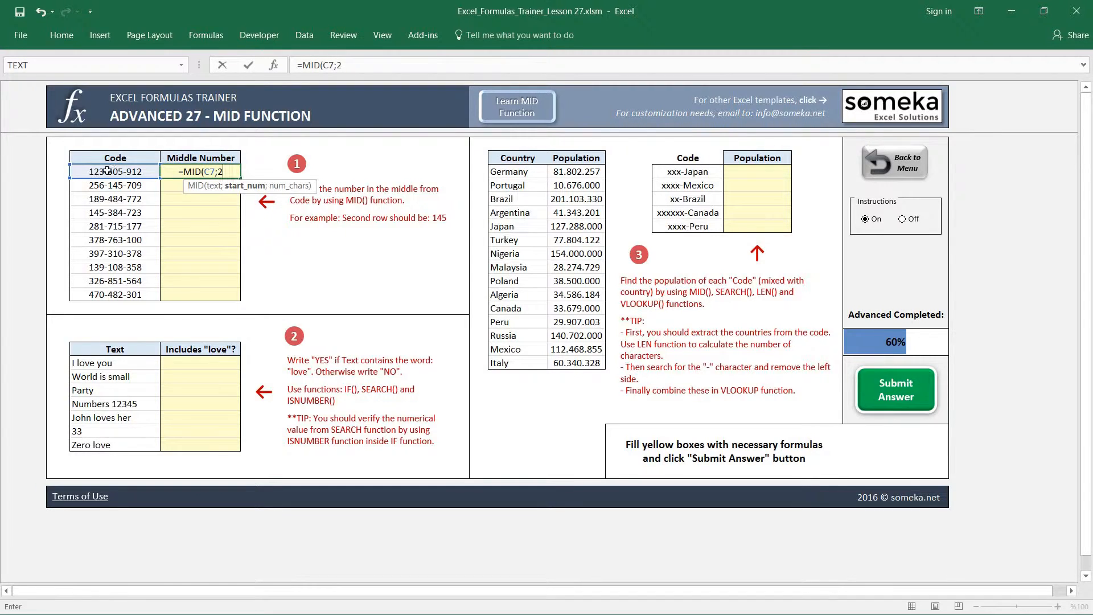
pyautogui.write(';')
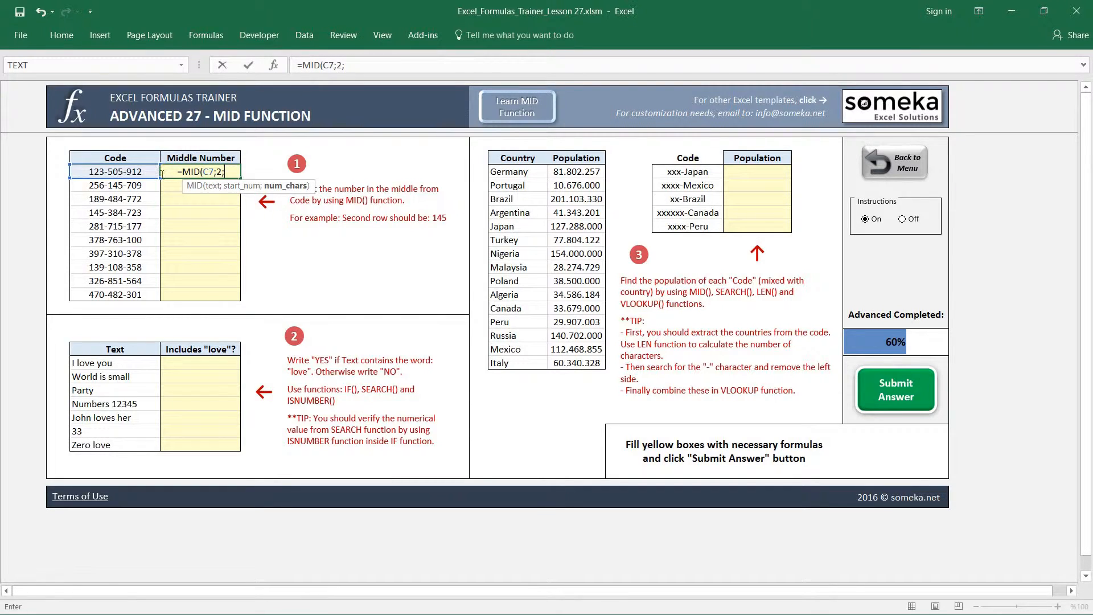
pyautogui.write('5')
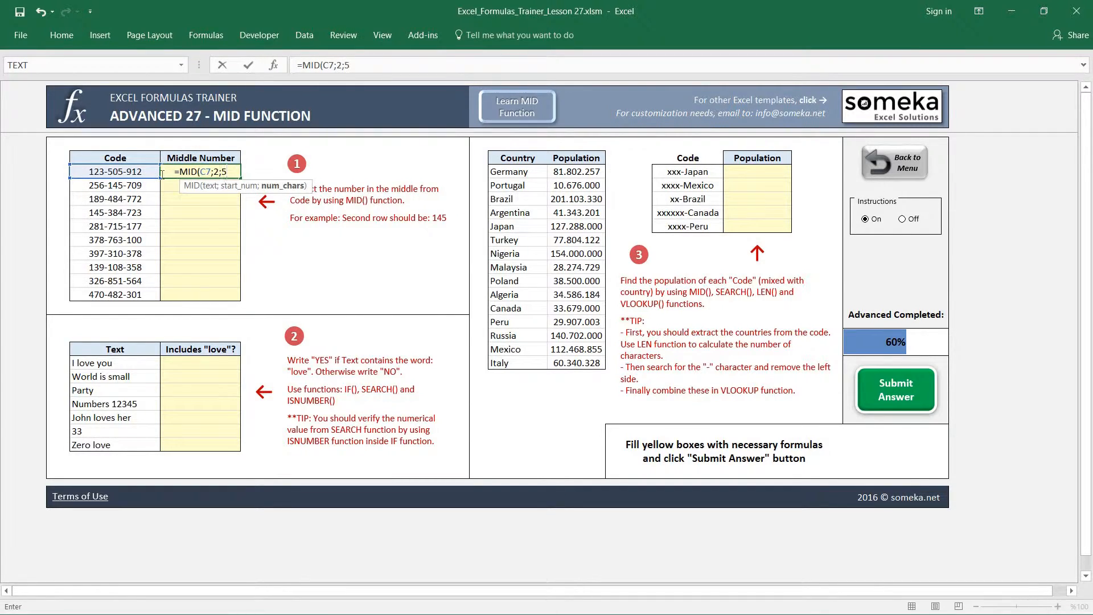
pyautogui.write(')')
pyautogui.hotkey('ctrl', 'Return')
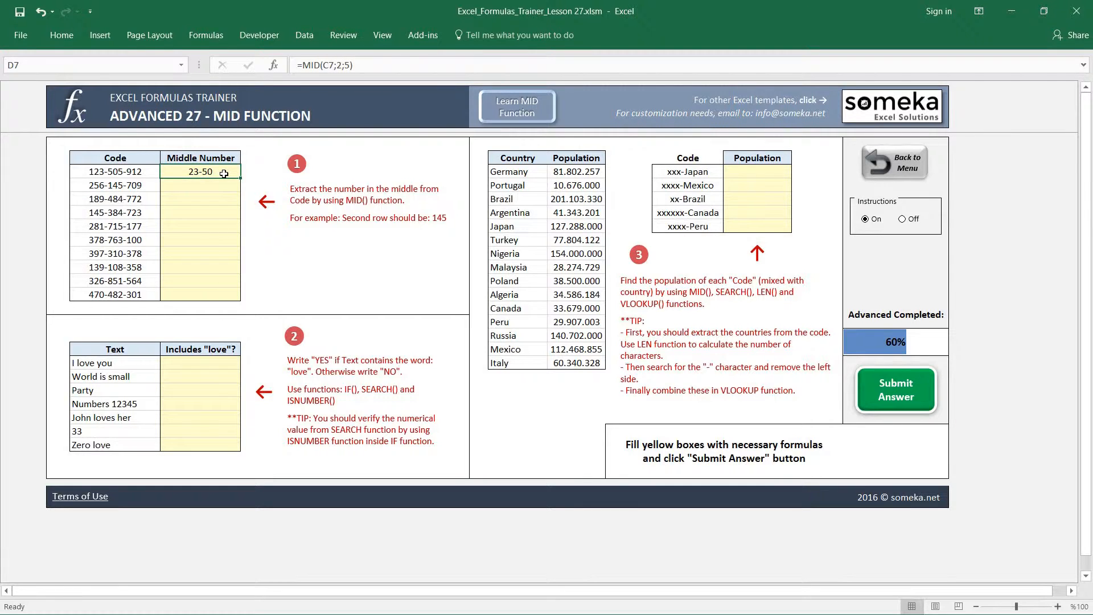
pyautogui.press('Delete')
# Step: Enter =MID(C7;5;3) in D7 to extract the middle number of the first code
pyautogui.moveTo(123, 172); pyautogui.dragTo(131, 295)
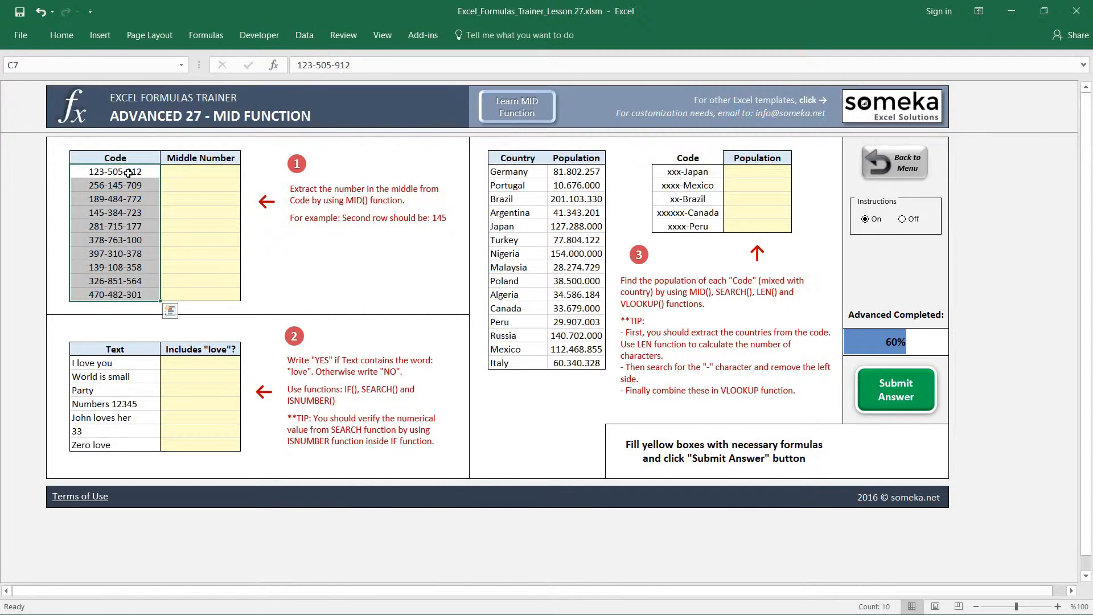
pyautogui.click(128, 172)
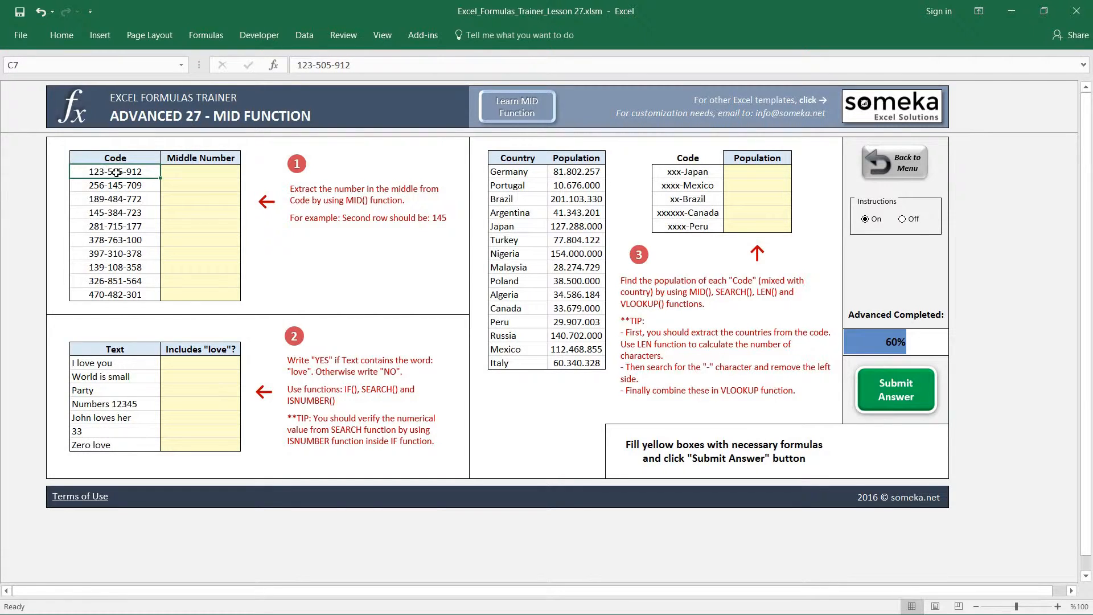
pyautogui.click(193, 174)
pyautogui.write('=')
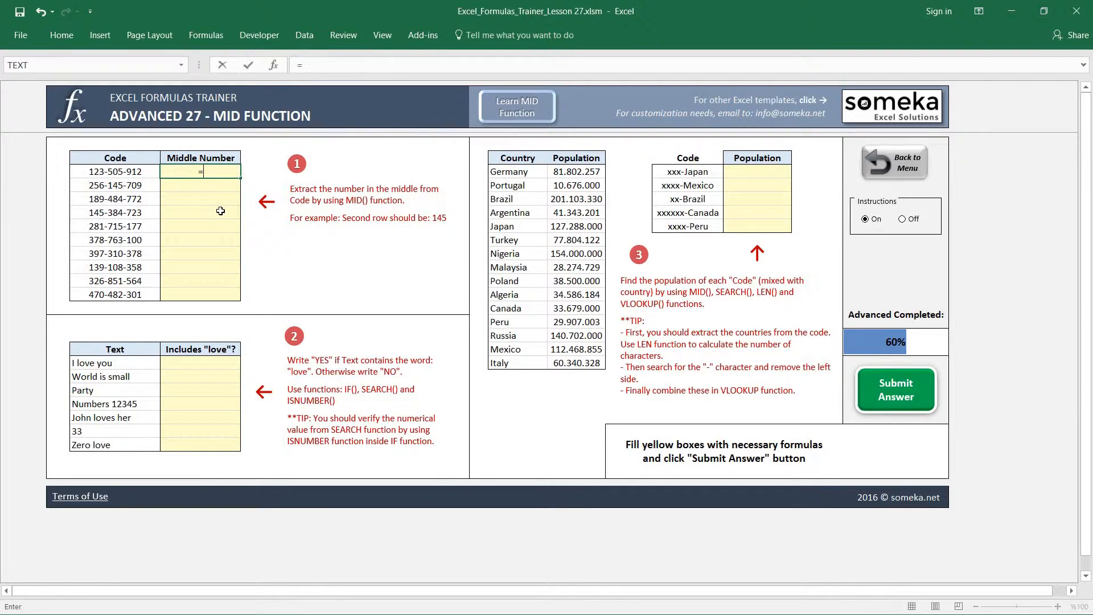
pyautogui.write('MID(')
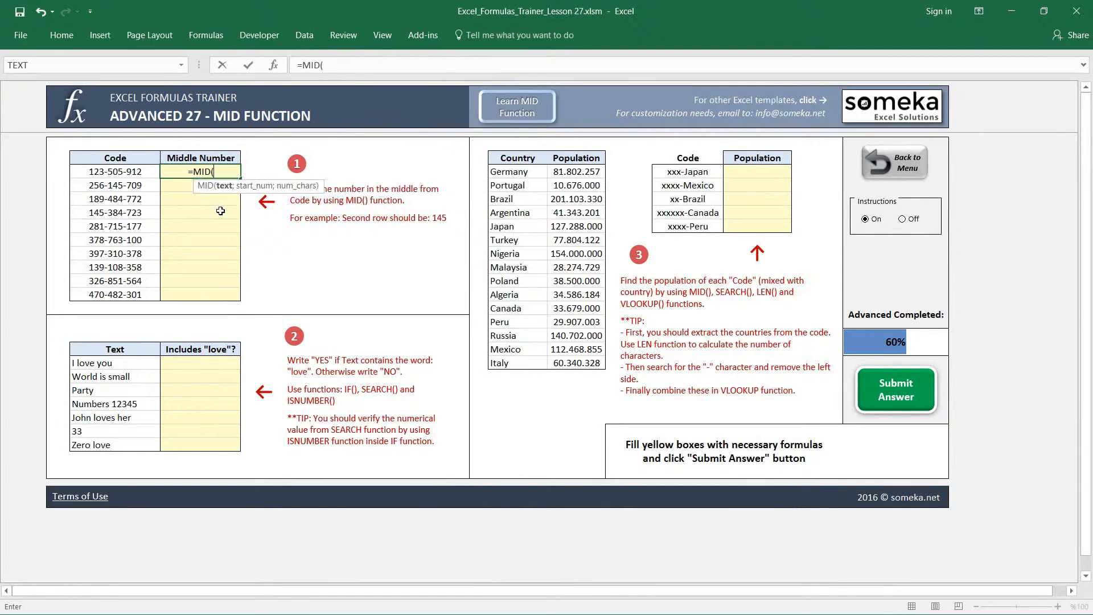
pyautogui.click(107, 172)
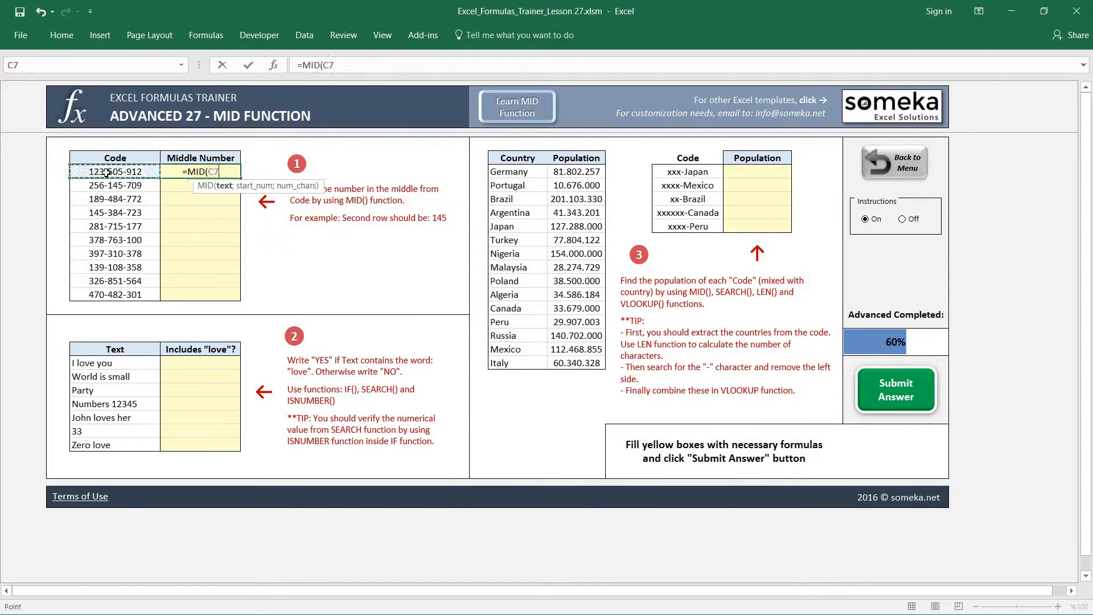
pyautogui.write(';')
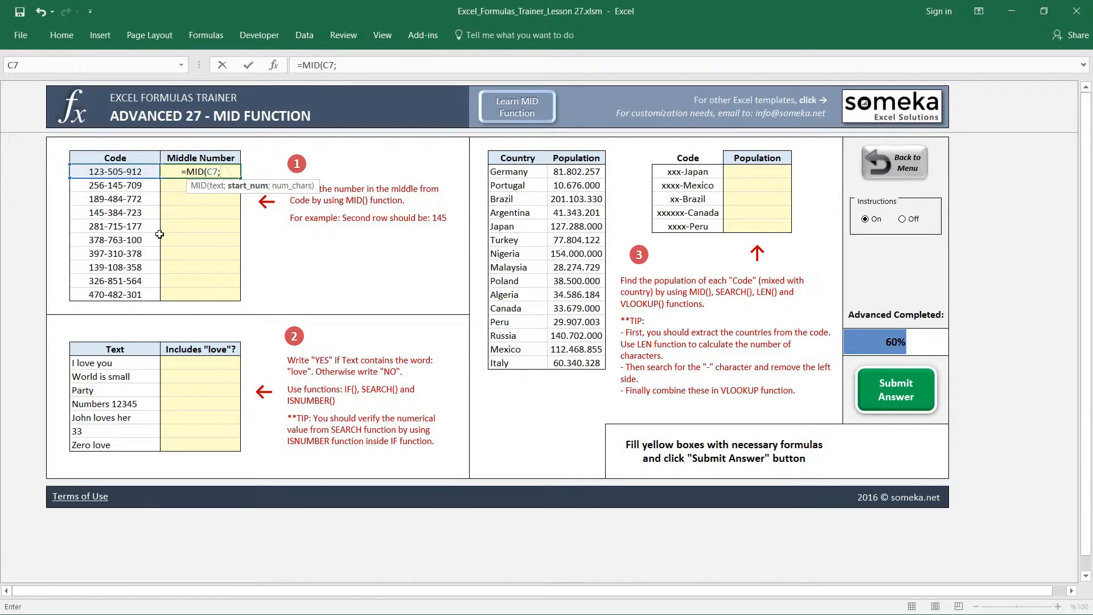
pyautogui.write('4')
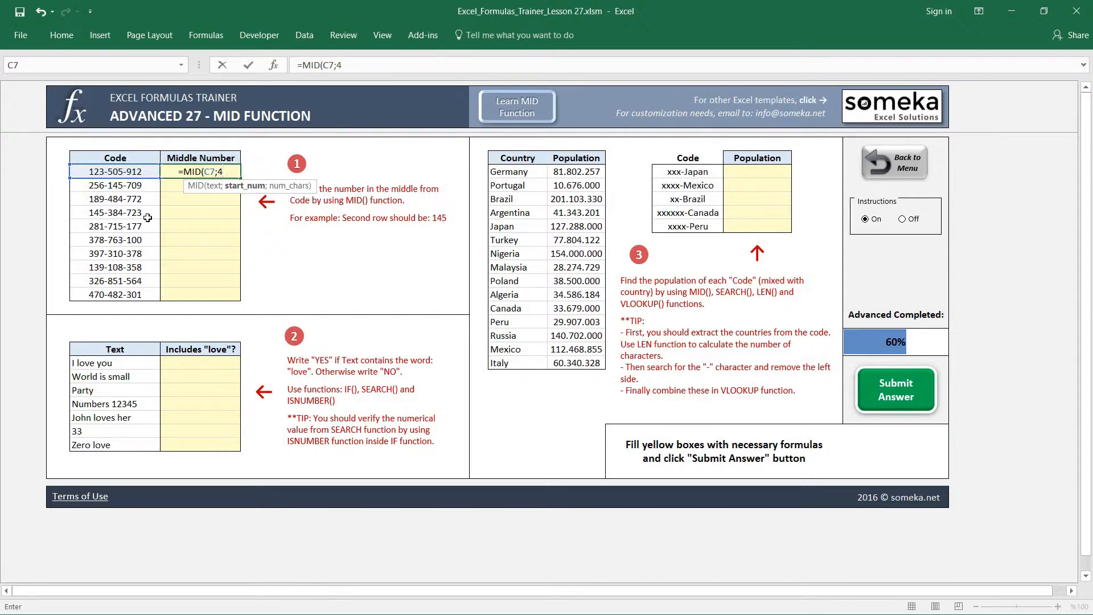
pyautogui.press('BackSpace')
pyautogui.write('5;')
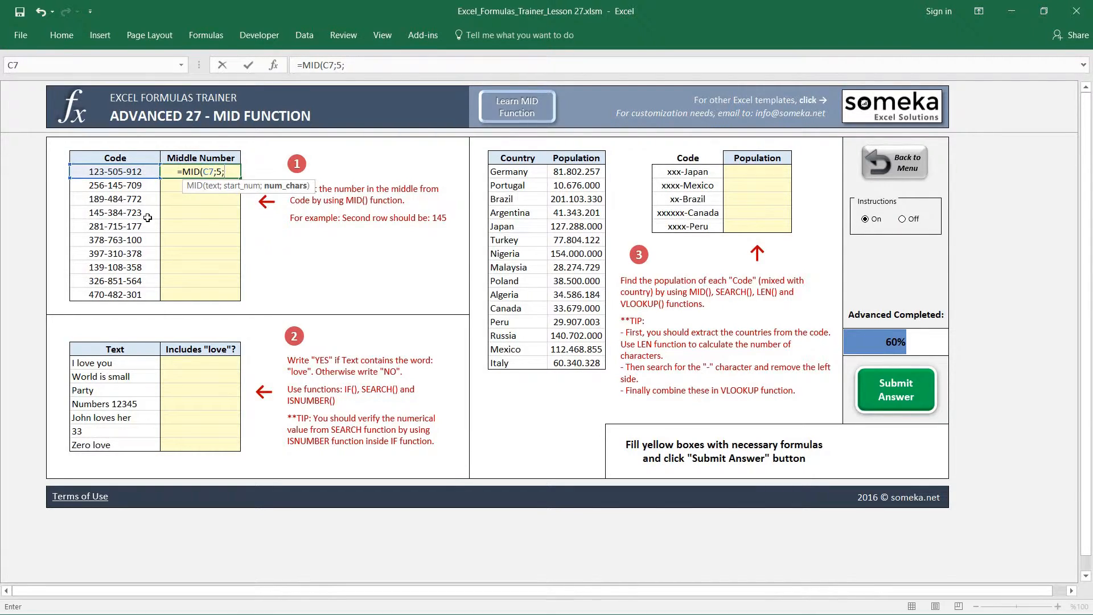
pyautogui.write('3')
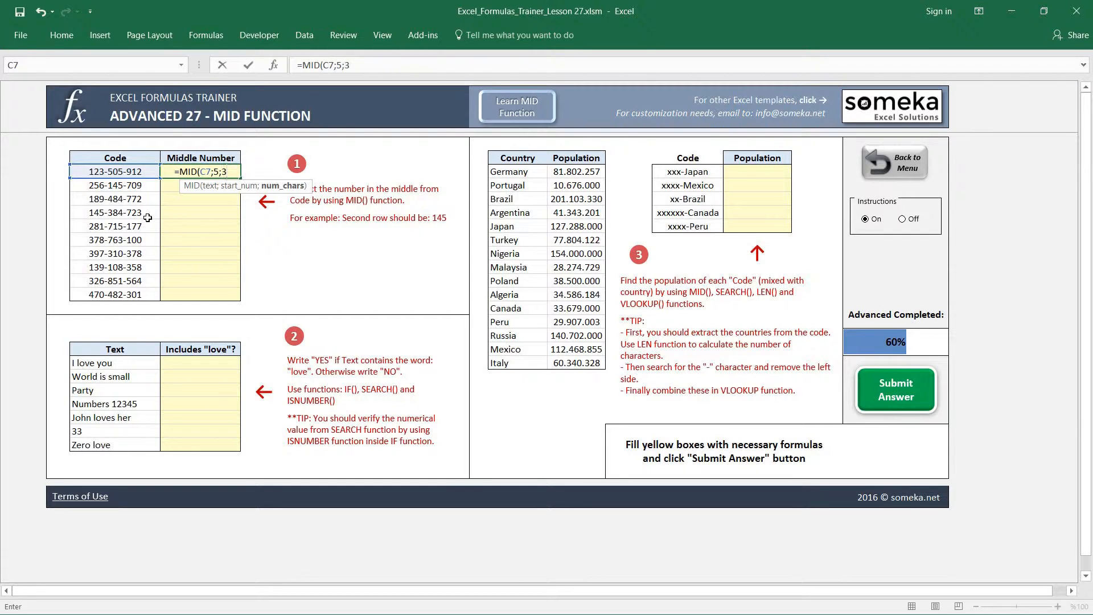
pyautogui.write(')')
pyautogui.hotkey('ctrl', 'Return')
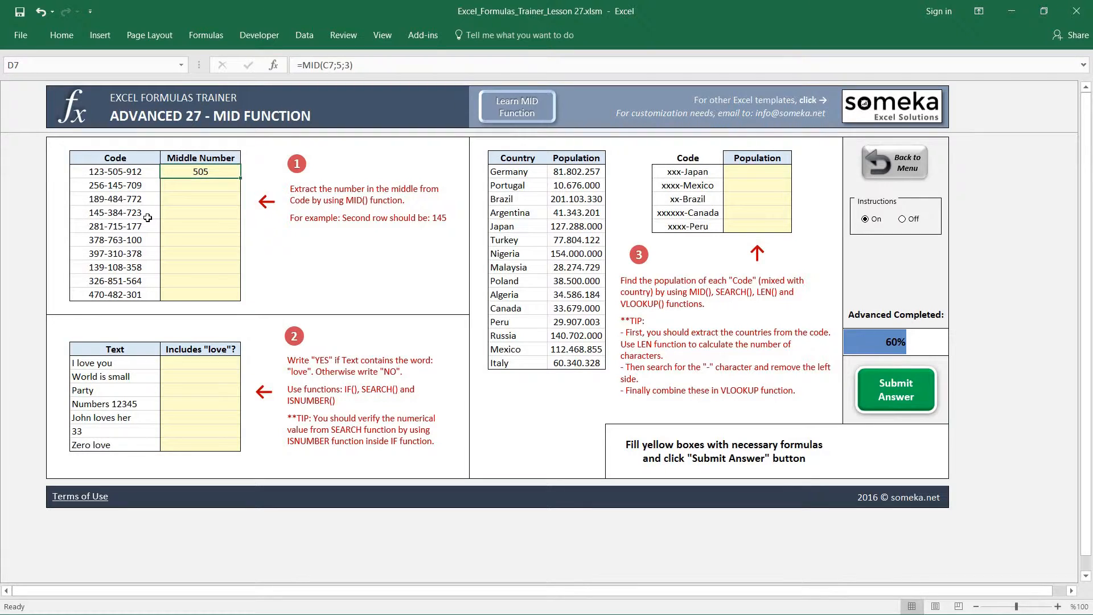
# Step: Copy the MID formula from D7 to the rest of the Middle Number column, pasting formulas only
pyautogui.hotkey('ctrl', 'c')
pyautogui.hotkey('shift', 'Down')
pyautogui.hotkey('shift', 'Down')
pyautogui.hotkey('shift', 'Down')
pyautogui.hotkey('shift', 'Down')
pyautogui.hotkey('shift', 'Down')
pyautogui.hotkey('shift', 'Down')
pyautogui.hotkey('shift', 'Down')
pyautogui.hotkey('shift', 'Down')
pyautogui.hotkey('shift', 'Down')
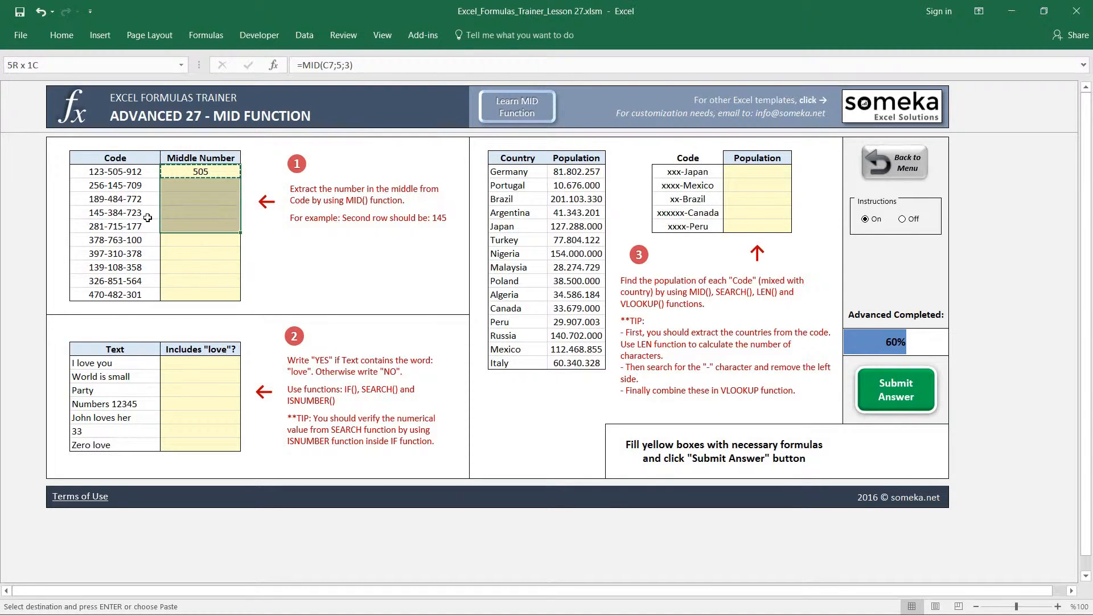
pyautogui.hotkey('ctrl', 'alt', 'v')
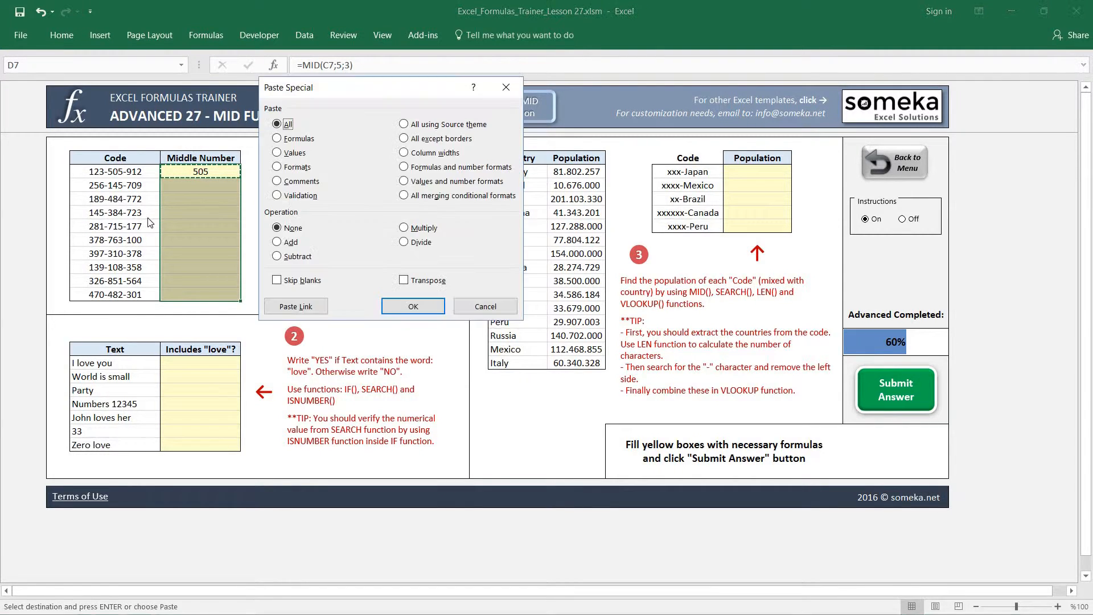
pyautogui.press('f')
pyautogui.press('Return')
pyautogui.press('Down')
pyautogui.press('Down')
pyautogui.press('Down')
pyautogui.press('Down')
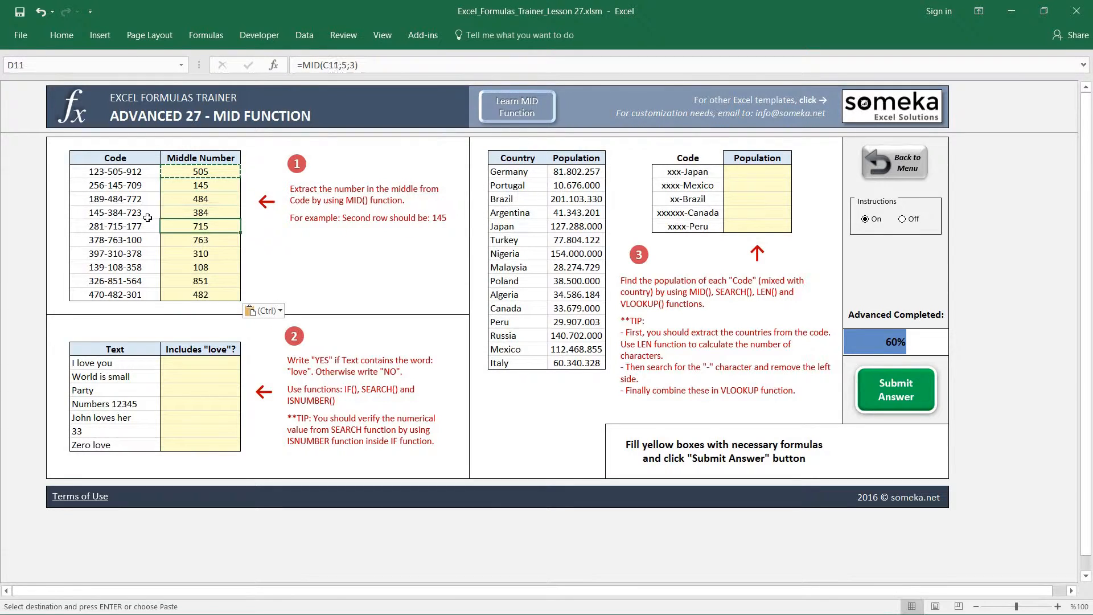
pyautogui.press('Escape')
pyautogui.press('Escape')
pyautogui.press('Up')
pyautogui.press('Up')
pyautogui.press('Up')
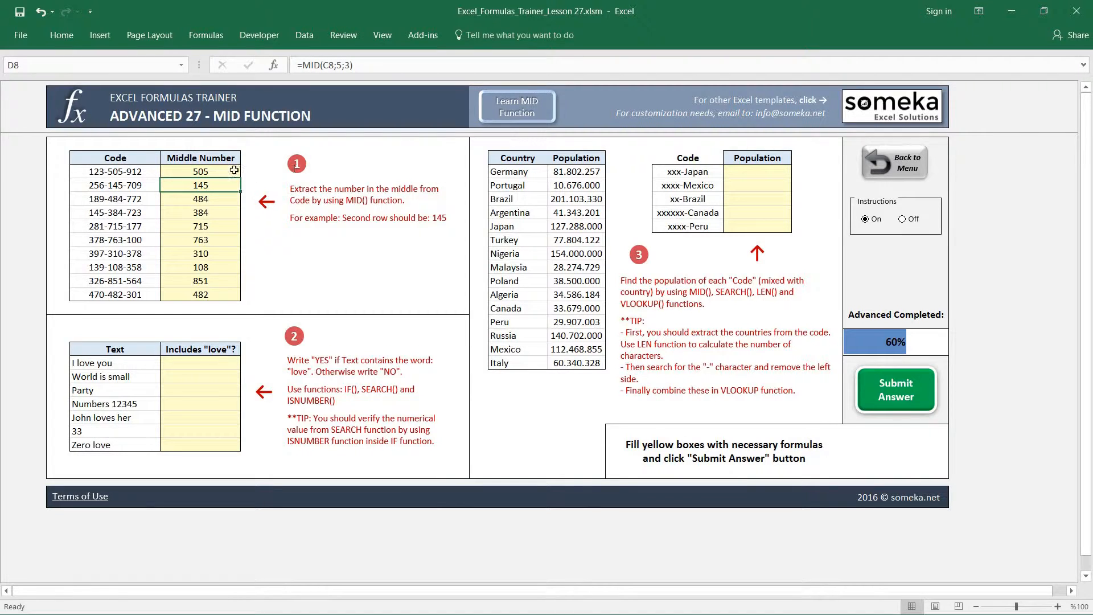
# Step: Enter the plain number 505 in B7, beside the first code, as a comparison value
pyautogui.click(58, 172)
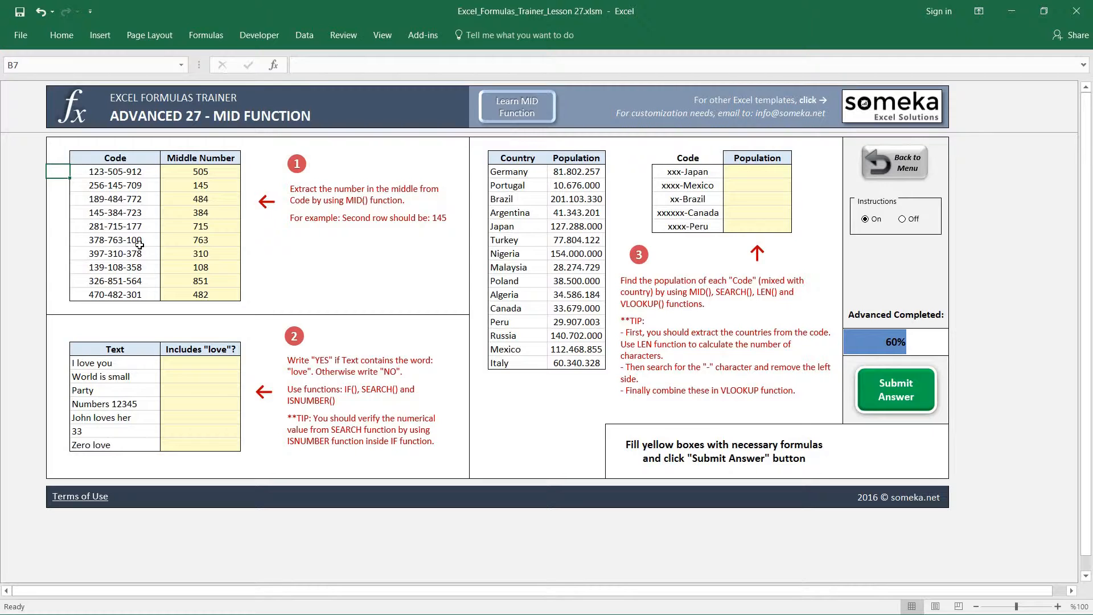
pyautogui.write('505')
pyautogui.press('Return')
pyautogui.press('Up')
pyautogui.click(208, 172)
# Step: Try comparing the number with the extracted value using =B7=D7 in B8, and clear that cell
pyautogui.click(60, 180)
pyautogui.write('=')
pyautogui.press('Up')
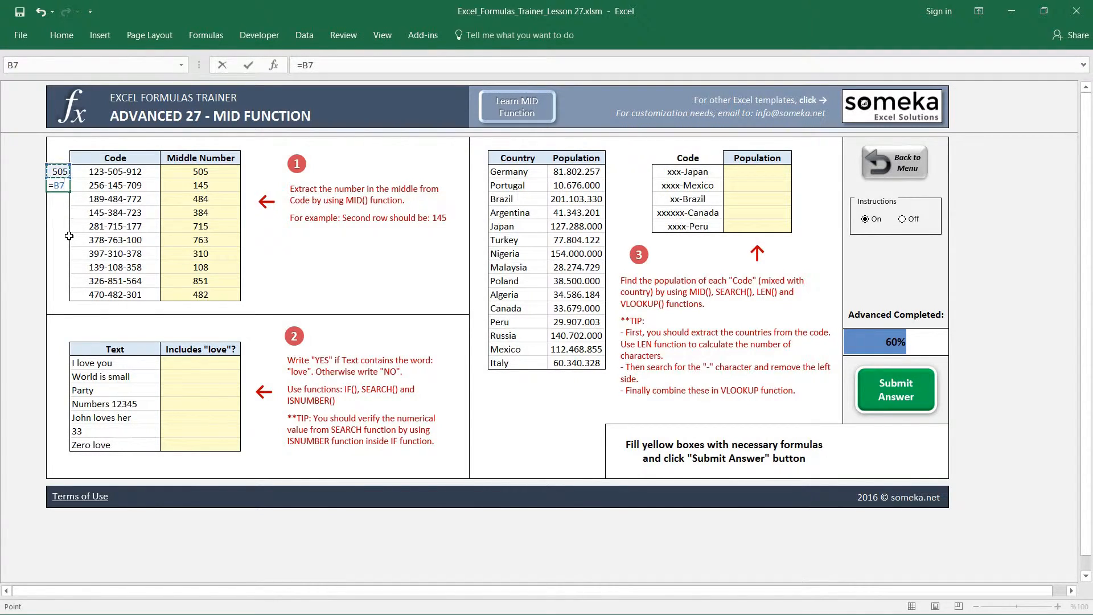
pyautogui.write('=')
pyautogui.click(188, 173)
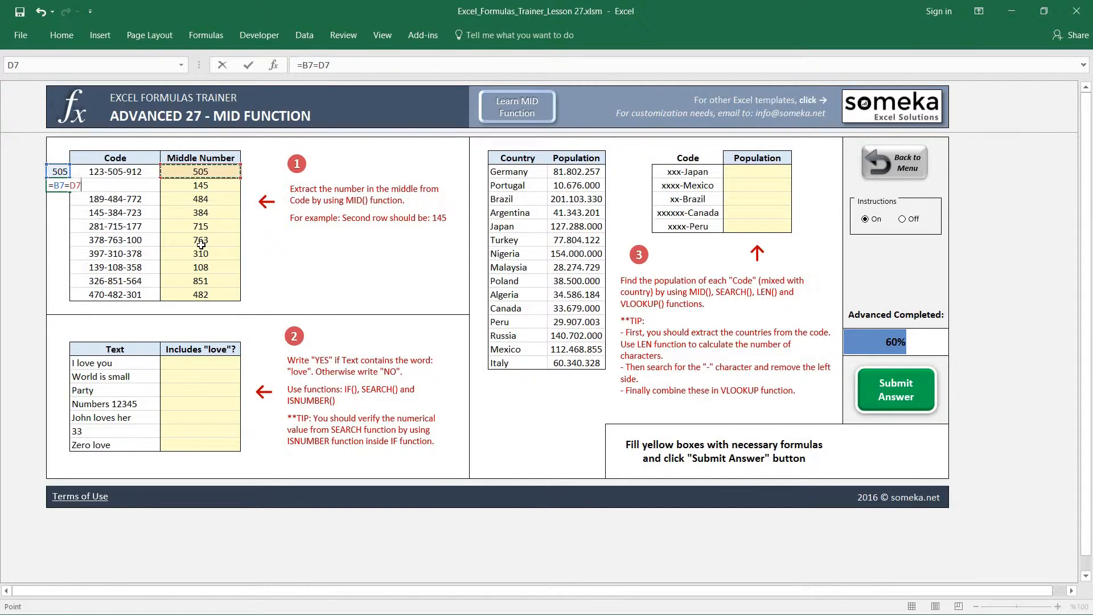
pyautogui.hotkey('ctrl', 'Return')
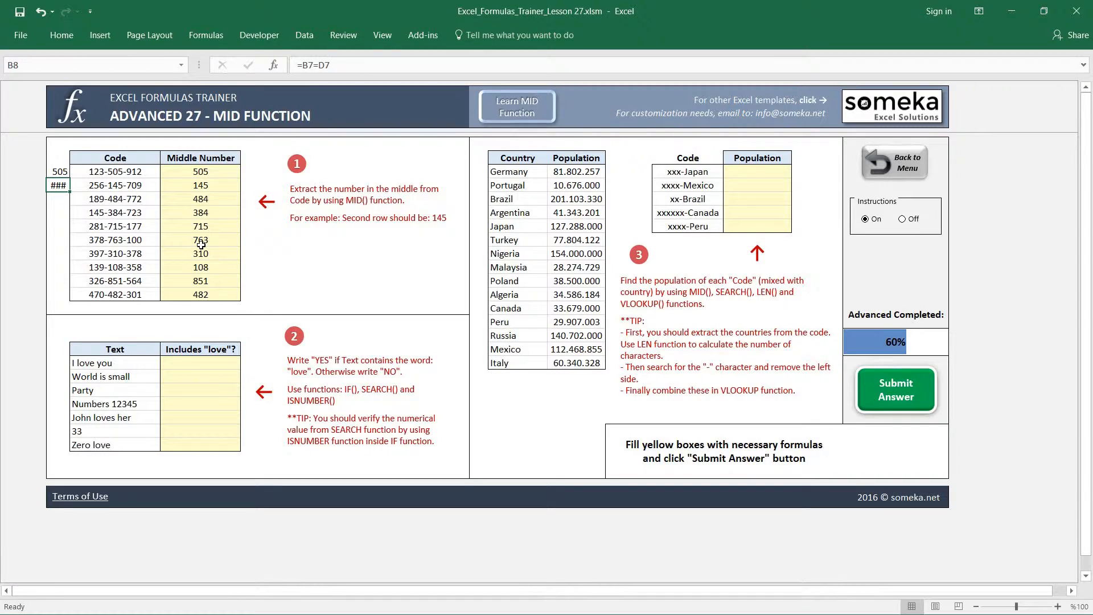
pyautogui.press('Delete')
# Step: Enter the comparison formula =D7=B7 in G7, in the wider empty column beside the first exercise
pyautogui.press('Up')
pyautogui.press('Right')
pyautogui.press('Right')
pyautogui.press('Right')
pyautogui.press('Right')
pyautogui.press('Right')
pyautogui.press('Right')
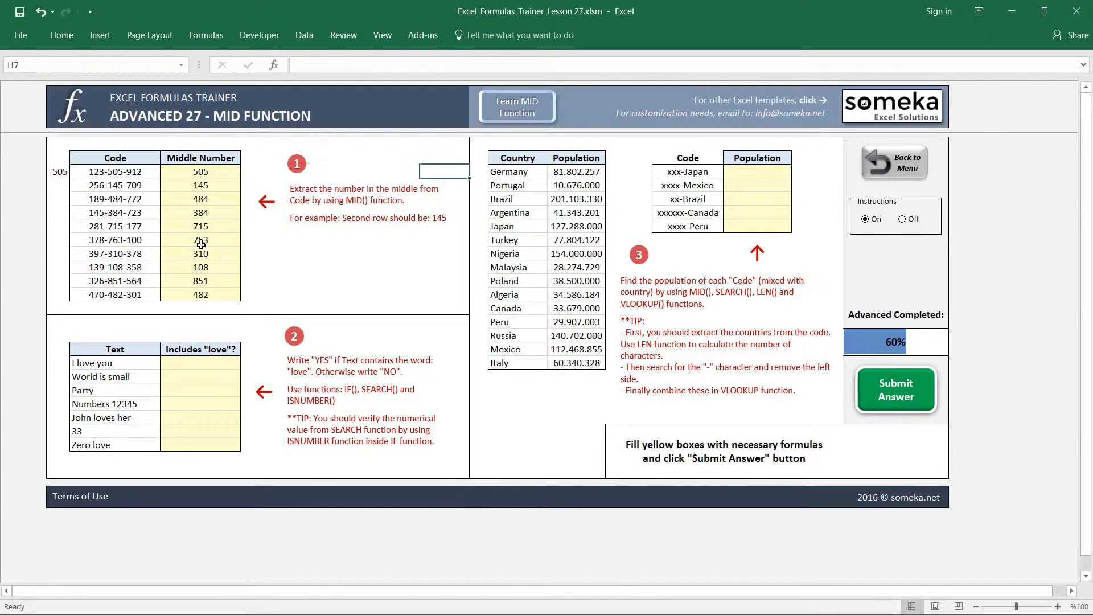
pyautogui.press('Left')
pyautogui.write('=')
pyautogui.press('Left')
pyautogui.press('Left')
pyautogui.press('Left')
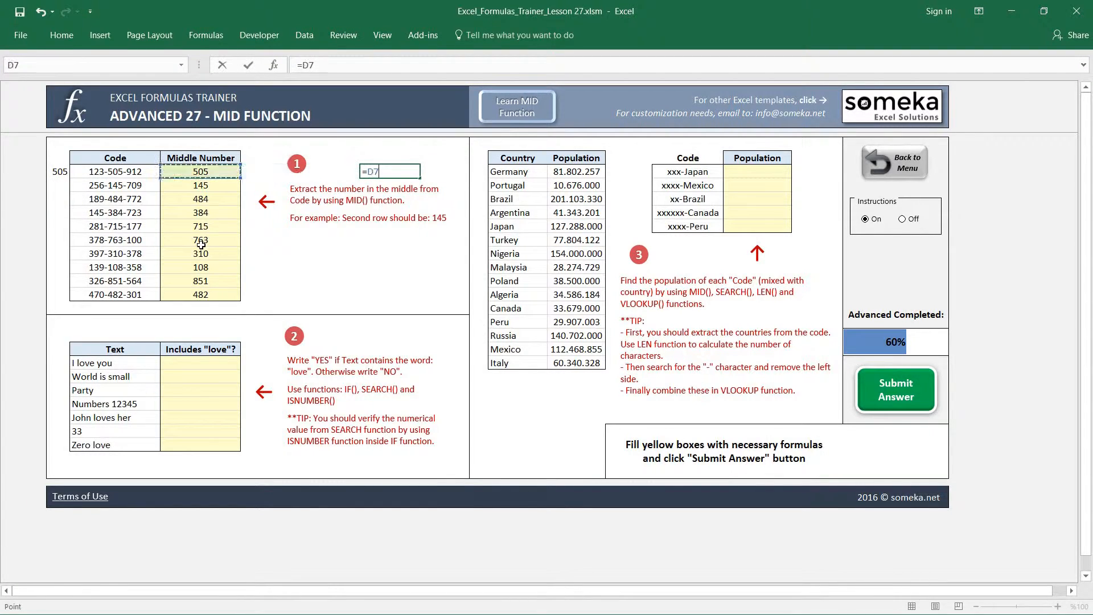
pyautogui.write('=')
pyautogui.click(57, 173)
pyautogui.hotkey('ctrl', 'Return')
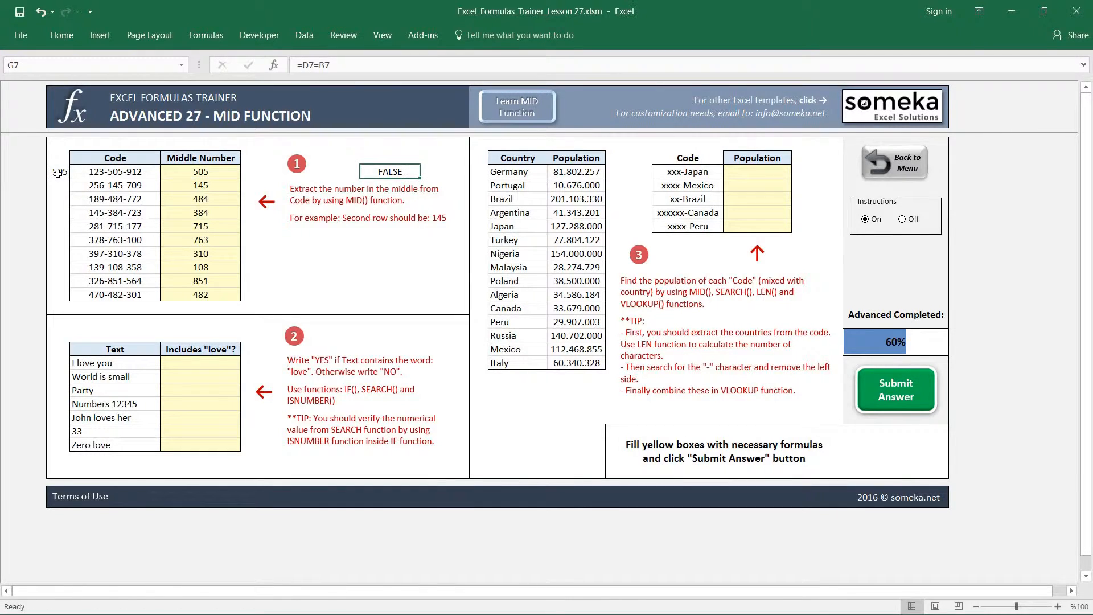
# Step: Multiply the MID result in D7 by 1 so the formula reads =MID(C7;5;3)*1
pyautogui.click(58, 173)
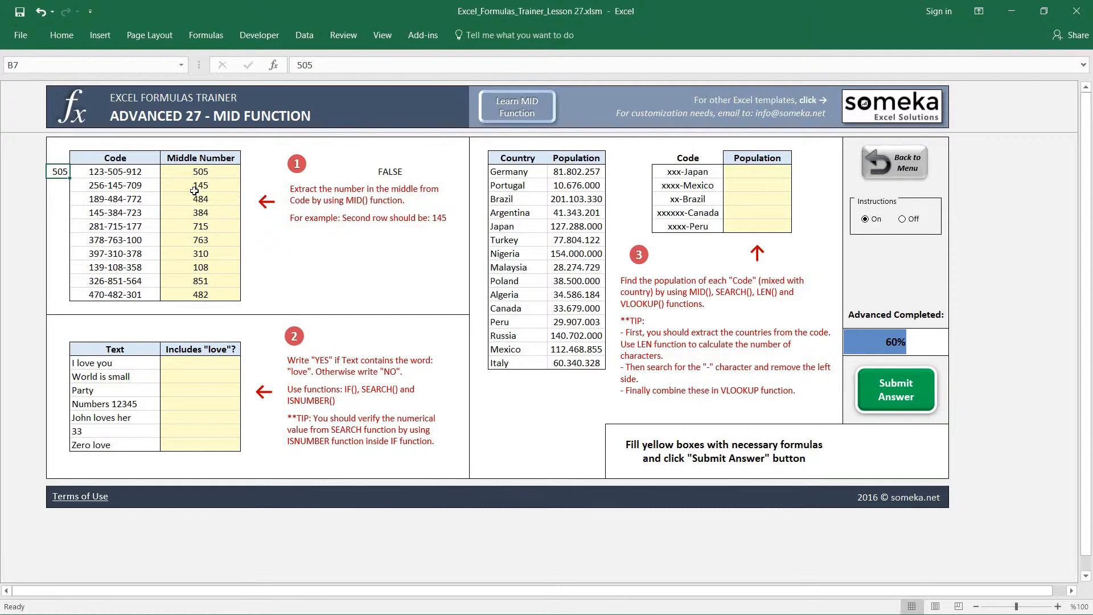
pyautogui.click(217, 173)
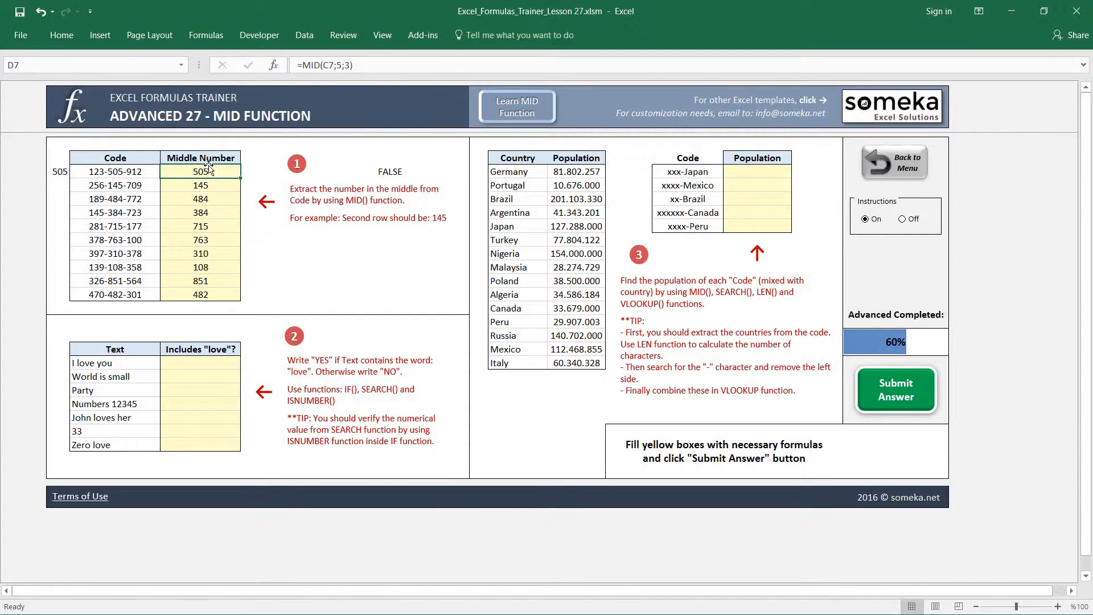
pyautogui.click(362, 67)
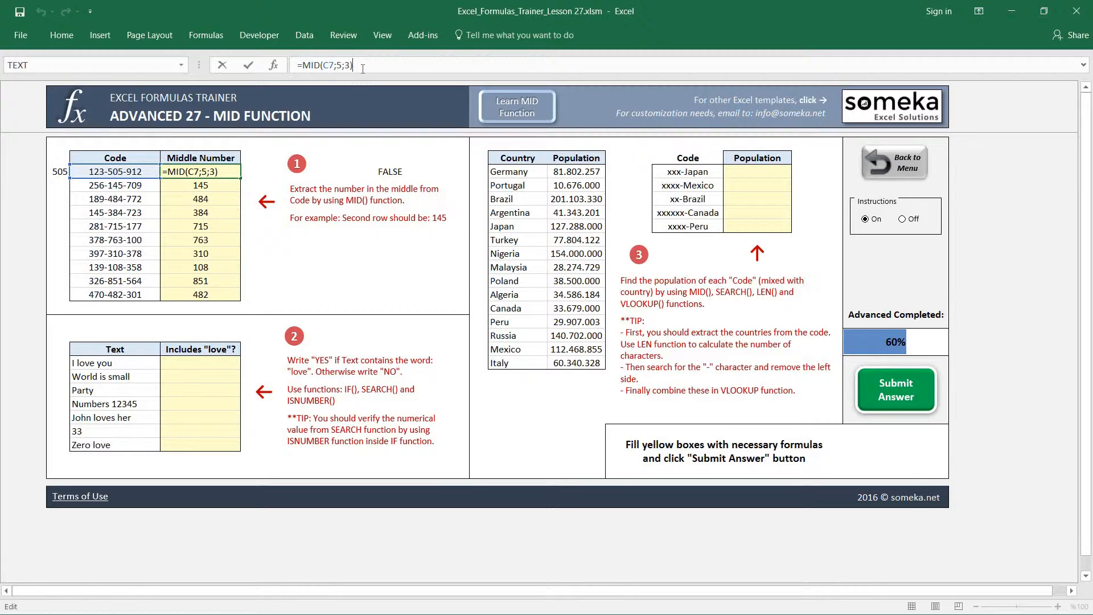
pyautogui.press('Return')
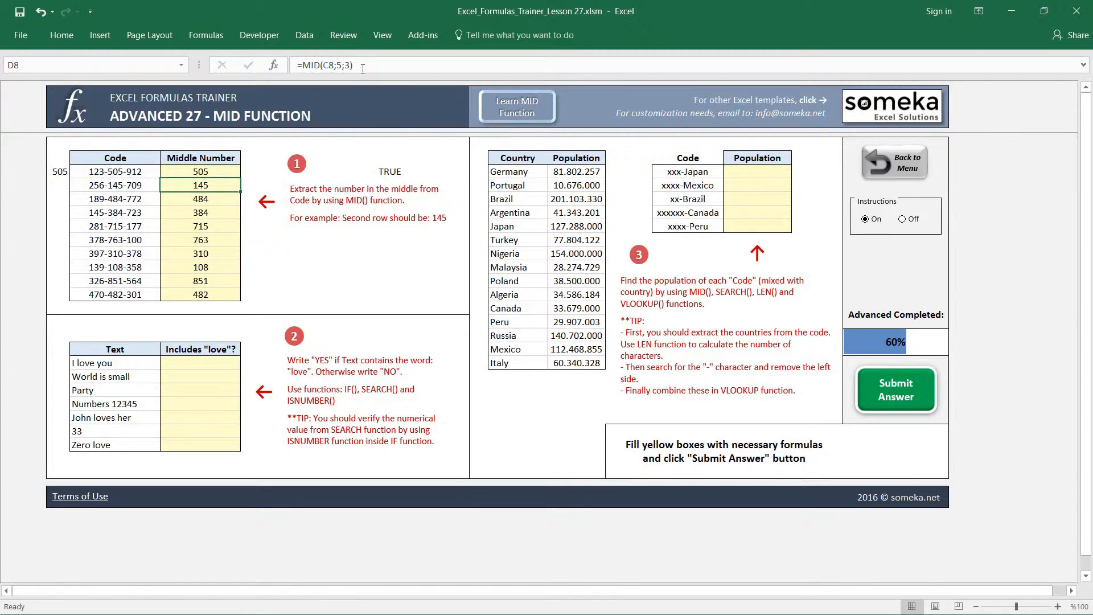
pyautogui.press('Up')
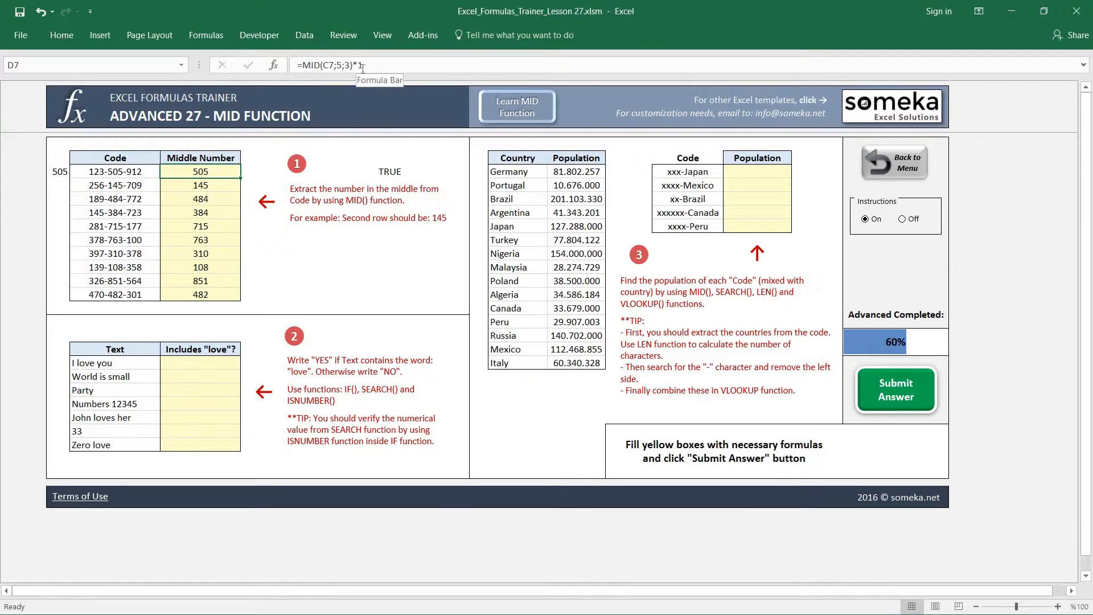
# Step: Copy D7's formula and paste only the formula over the whole Middle Number column, D7 to D16
pyautogui.press('Right')
pyautogui.press('Right')
pyautogui.hotkey('ctrl', 'c')
pyautogui.hotkey('shift', 'Down')
pyautogui.hotkey('shift', 'Down')
pyautogui.hotkey('shift', 'Down')
pyautogui.hotkey('shift', 'Down')
pyautogui.hotkey('shift', 'Down')
pyautogui.hotkey('shift', 'Down')
pyautogui.hotkey('shift', 'Down')
pyautogui.hotkey('shift', 'Down')
pyautogui.hotkey('shift', 'Down')
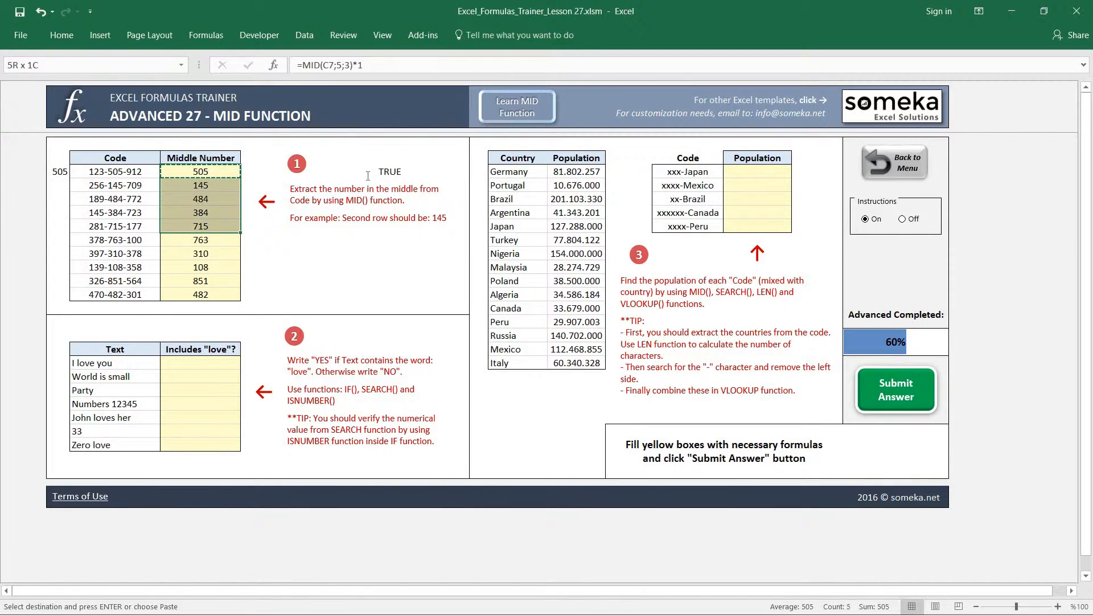
pyautogui.hotkey('ctrl', 'alt', 'v')
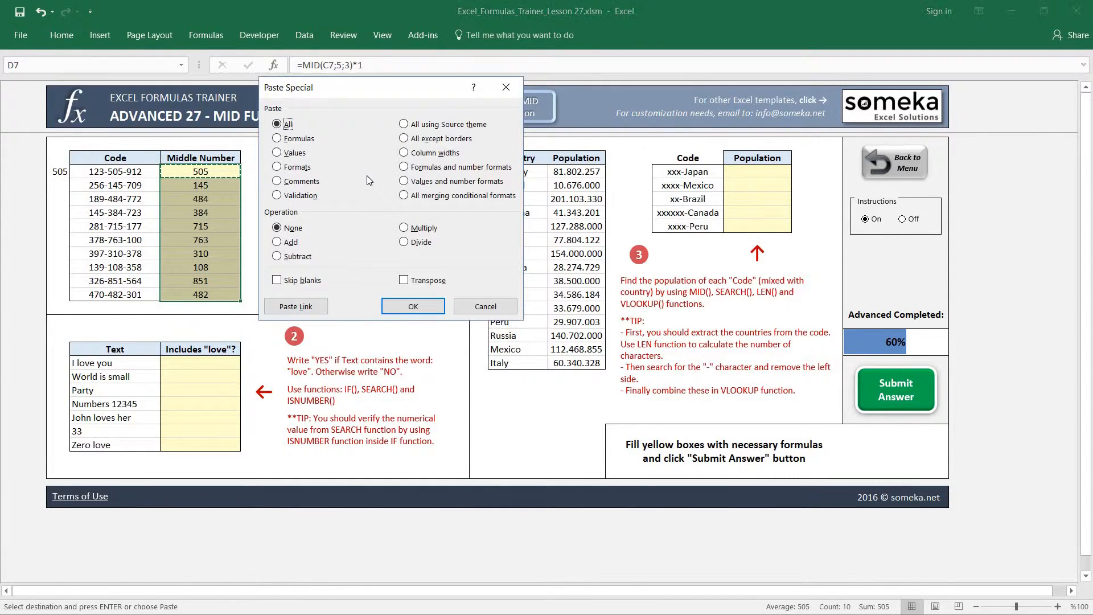
pyautogui.press('f')
pyautogui.press('Return')
pyautogui.press('Down')
pyautogui.press('Down')
pyautogui.press('Down')
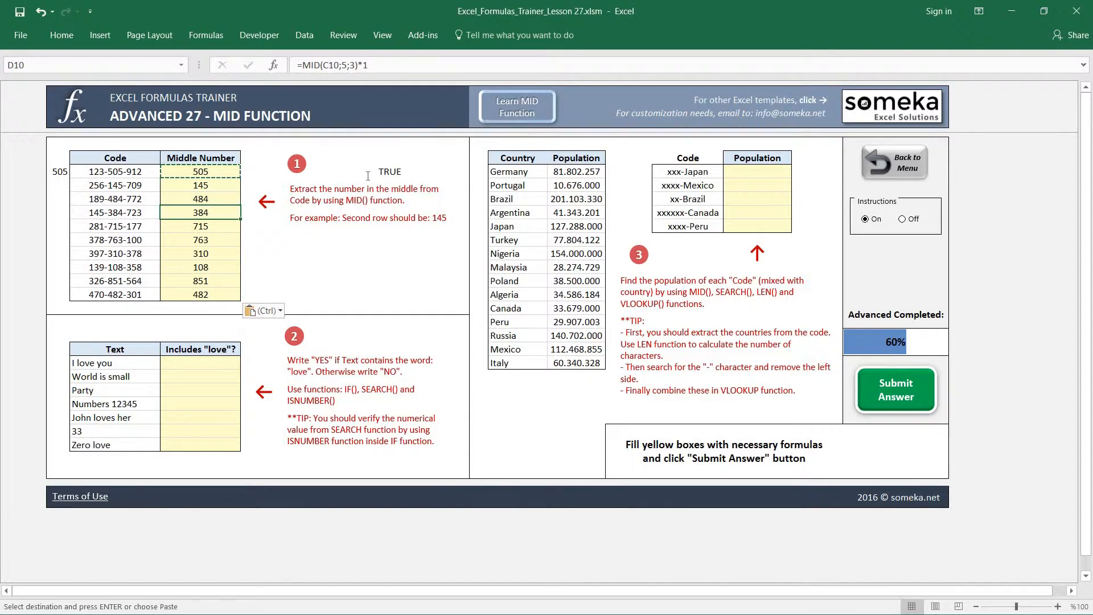
pyautogui.press('Escape')
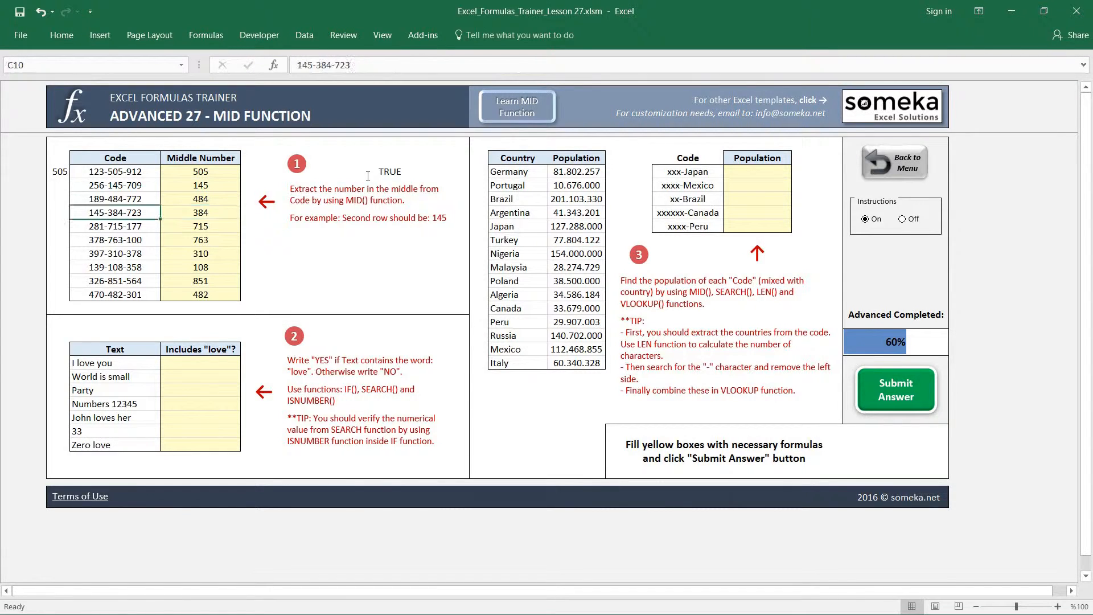
# Step: Review the multiplied MID formulas in the first rows of the Middle Number column
pyautogui.press('Up')
pyautogui.press('Up')
pyautogui.press('Up')
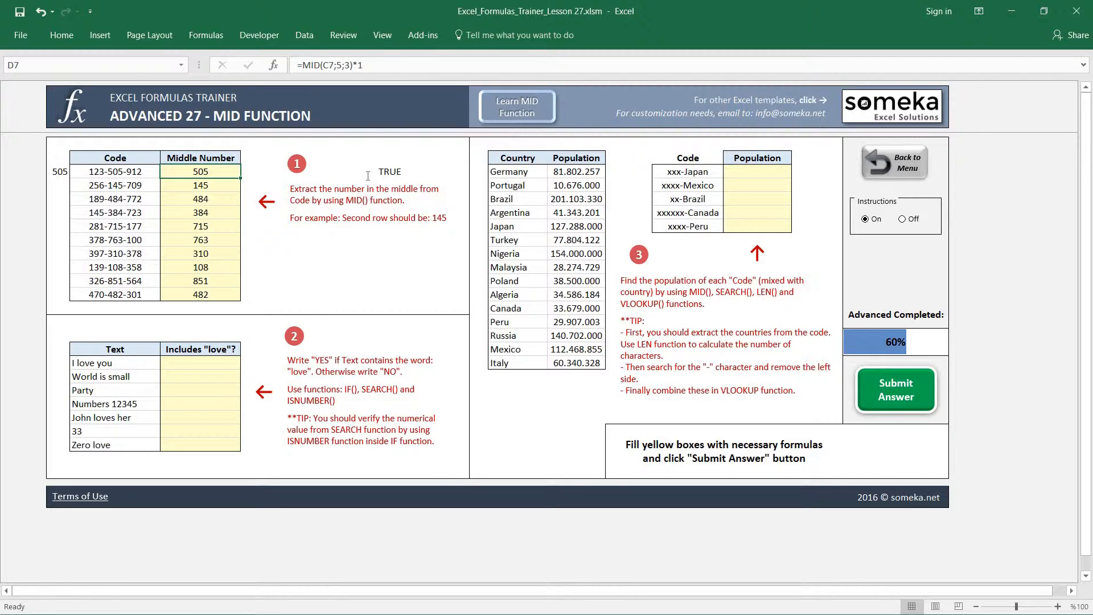
pyautogui.press('Down')
pyautogui.press('Down')
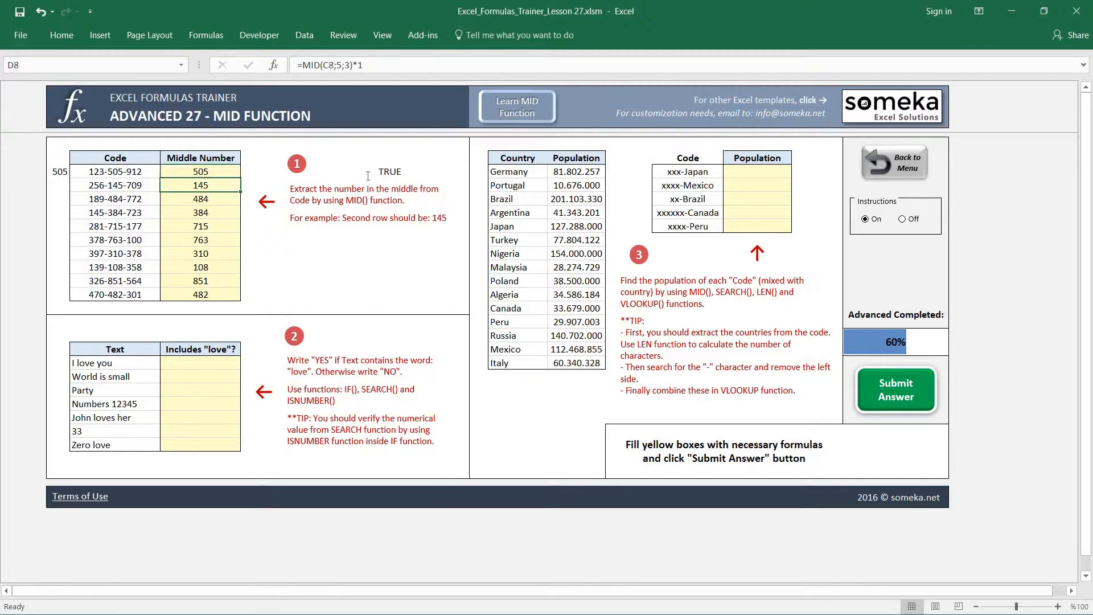
pyautogui.press('Up')
pyautogui.press('Up')
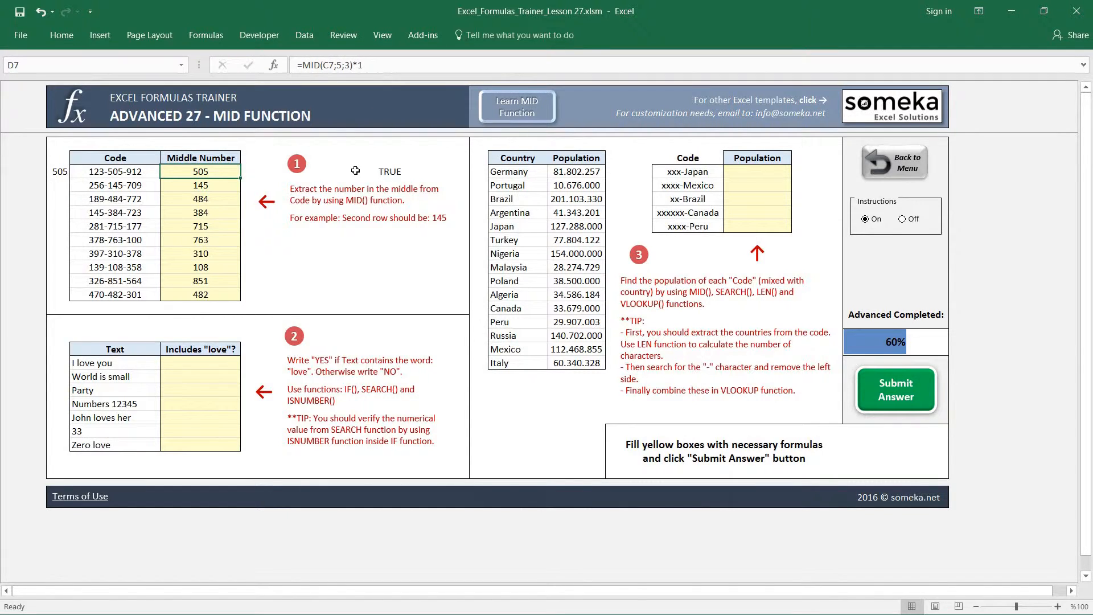
# Step: Clear the comparison number in B7 and the comparison formula in G7
pyautogui.press('Left')
pyautogui.press('Left')
pyautogui.press('Delete')
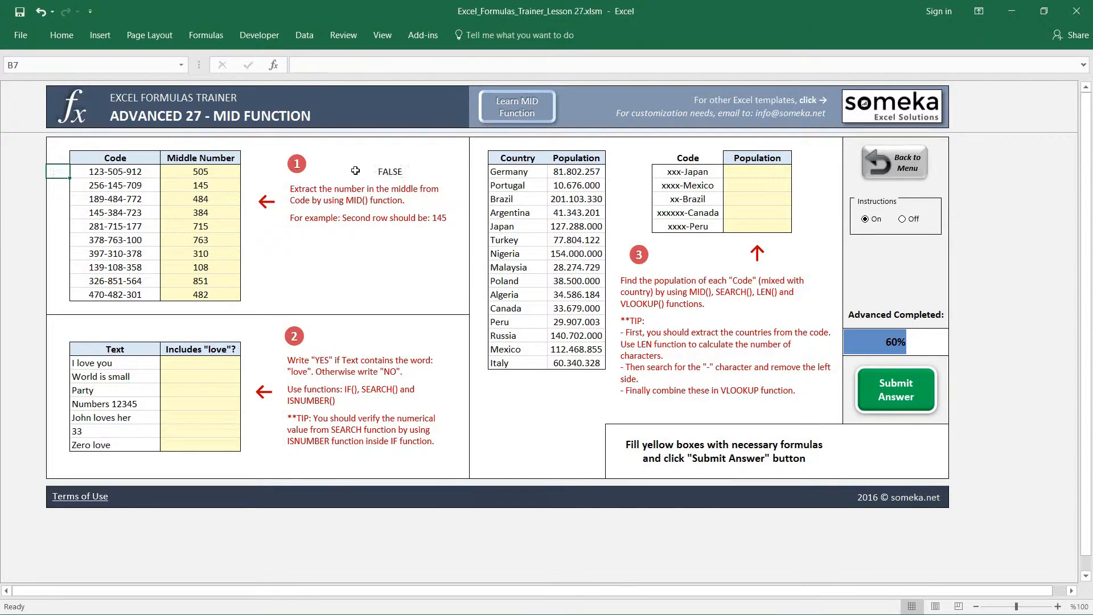
pyautogui.click(397, 169)
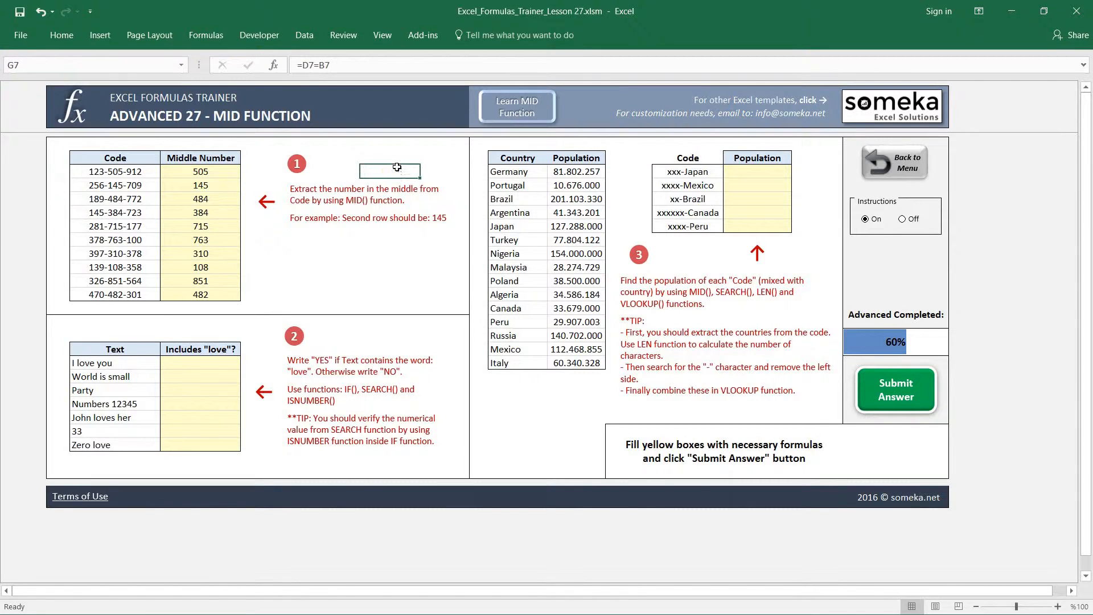
pyautogui.press('Delete')
# Step: Enter =SEARCH("love";C21) in D21, the first row of the Includes "love"? column
pyautogui.click(188, 364)
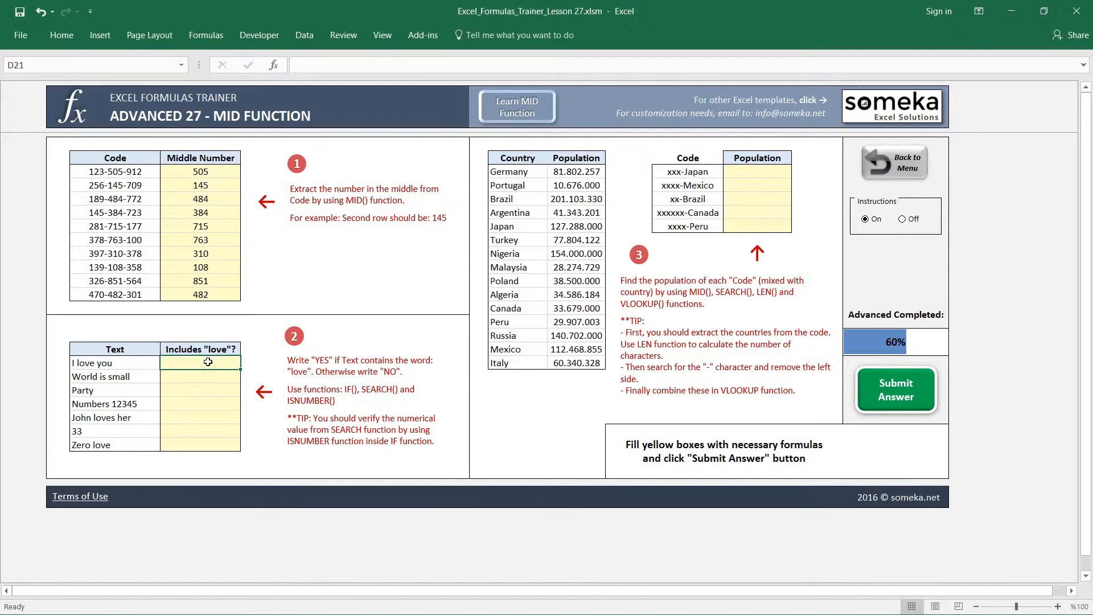
pyautogui.moveTo(96, 363); pyautogui.dragTo(97, 445)
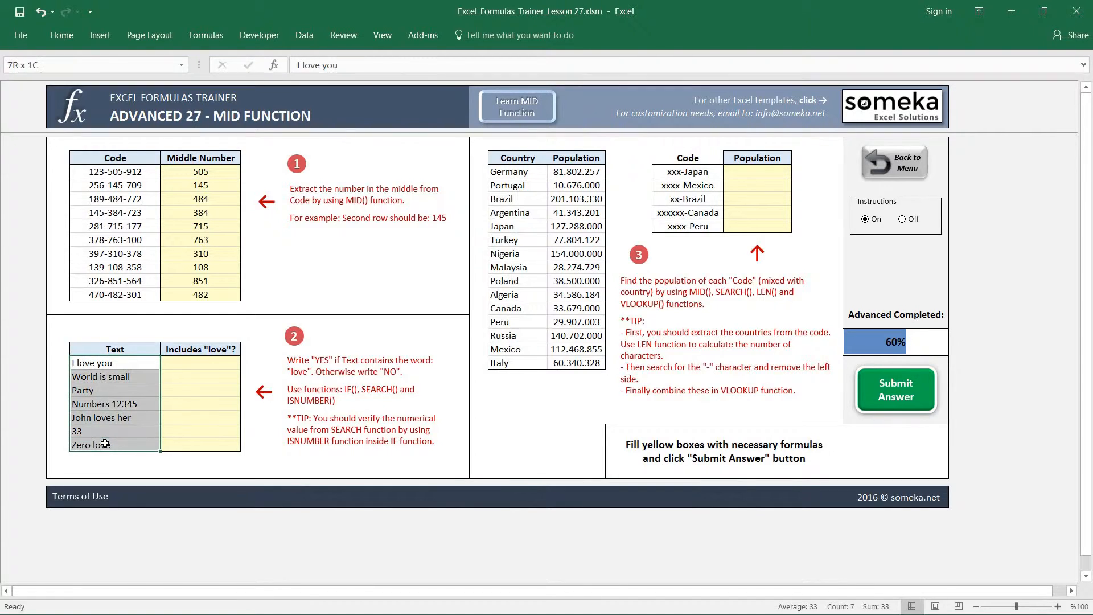
pyautogui.click(200, 363)
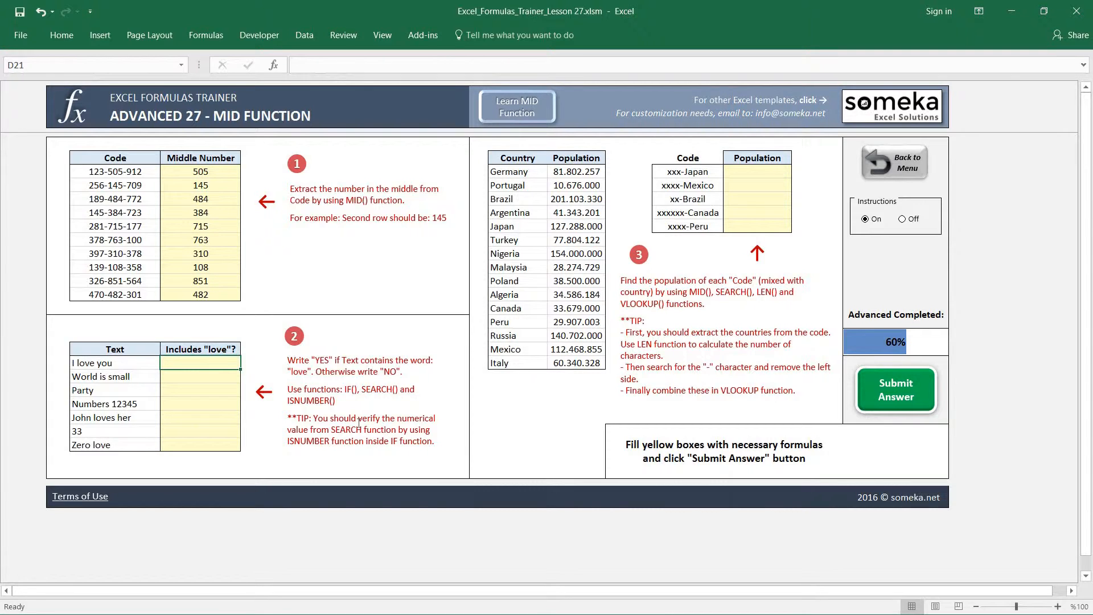
pyautogui.write('=SEARCH(')
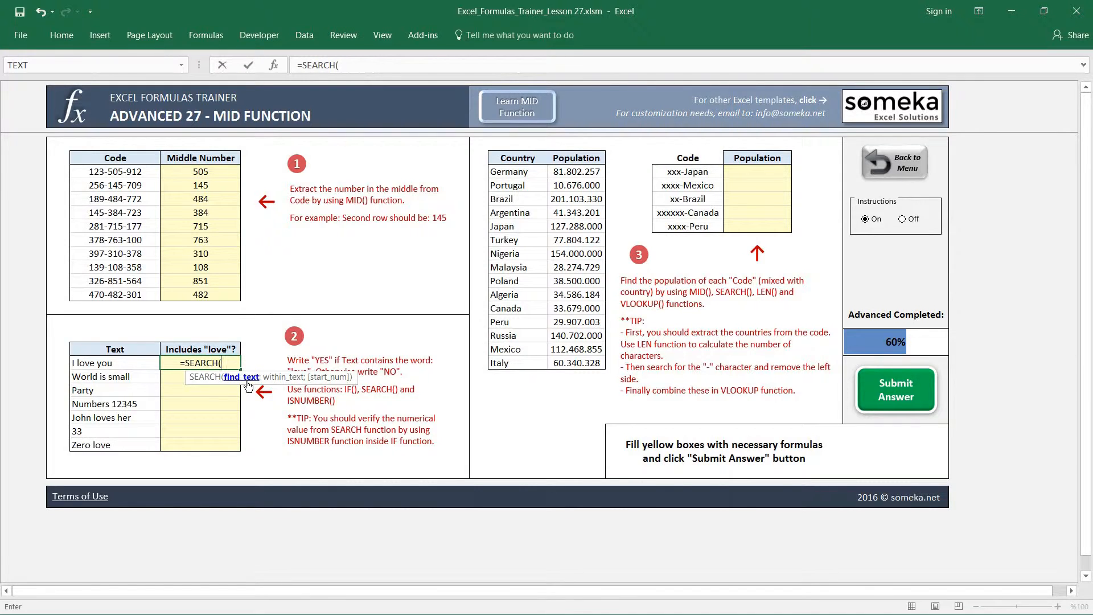
pyautogui.write('"')
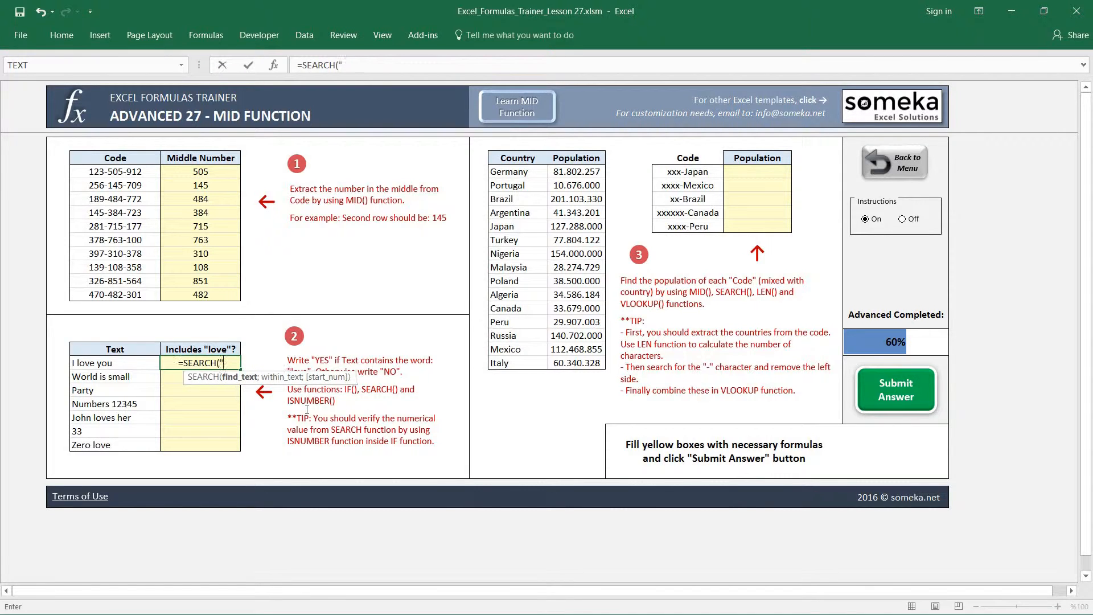
pyautogui.write('love"')
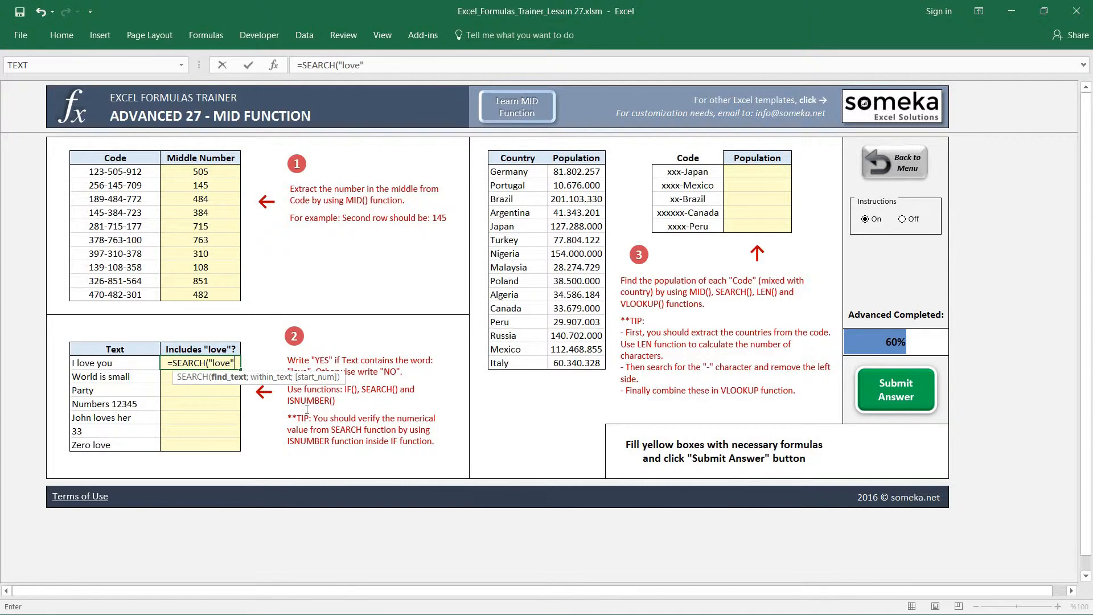
pyautogui.write(';')
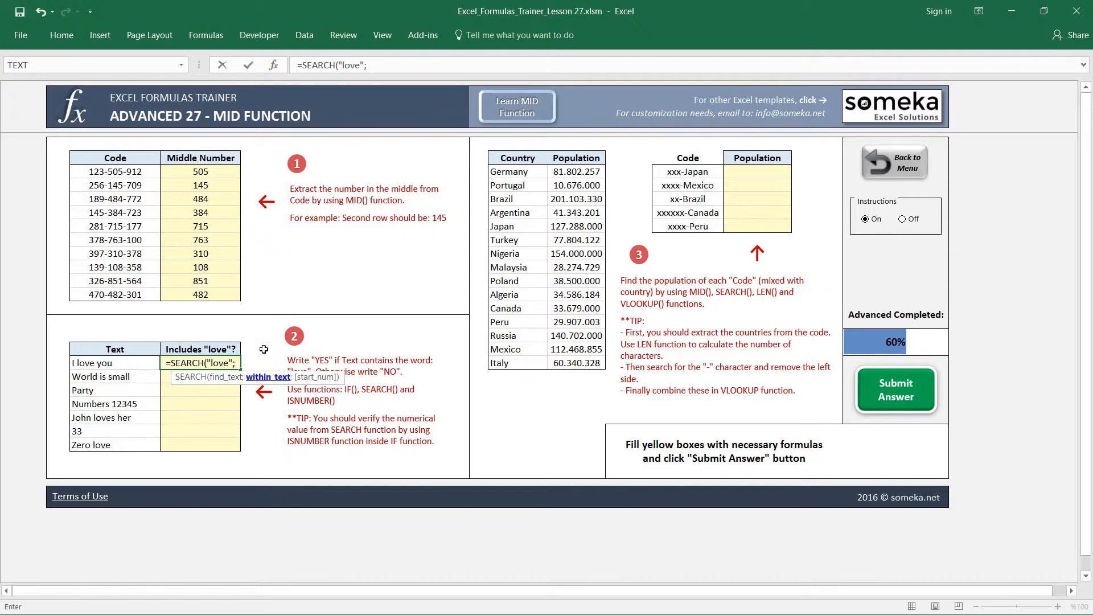
pyautogui.click(102, 363)
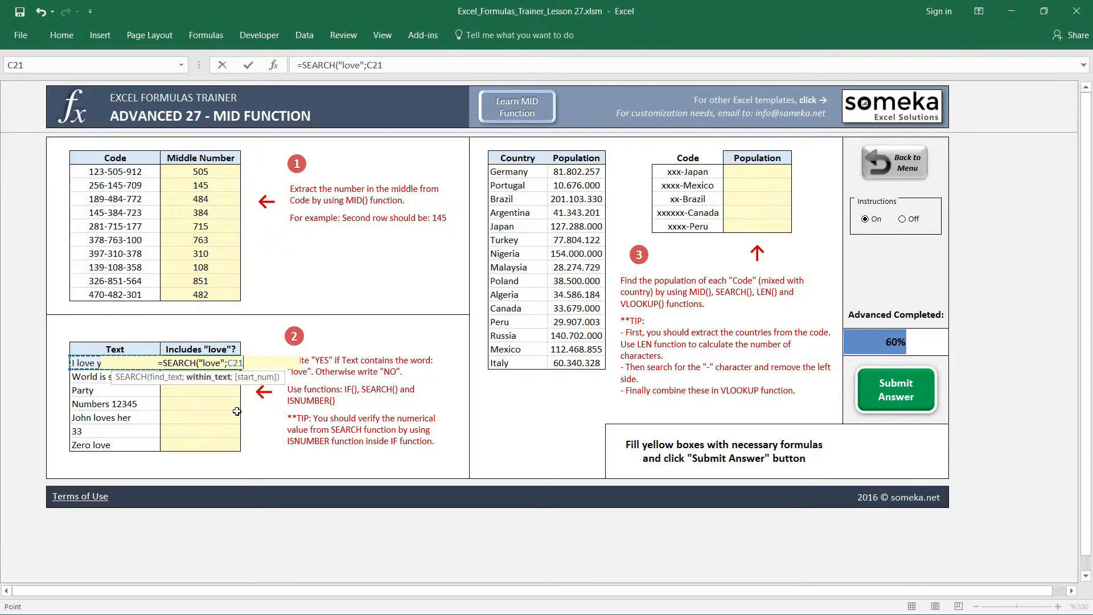
pyautogui.write(';')
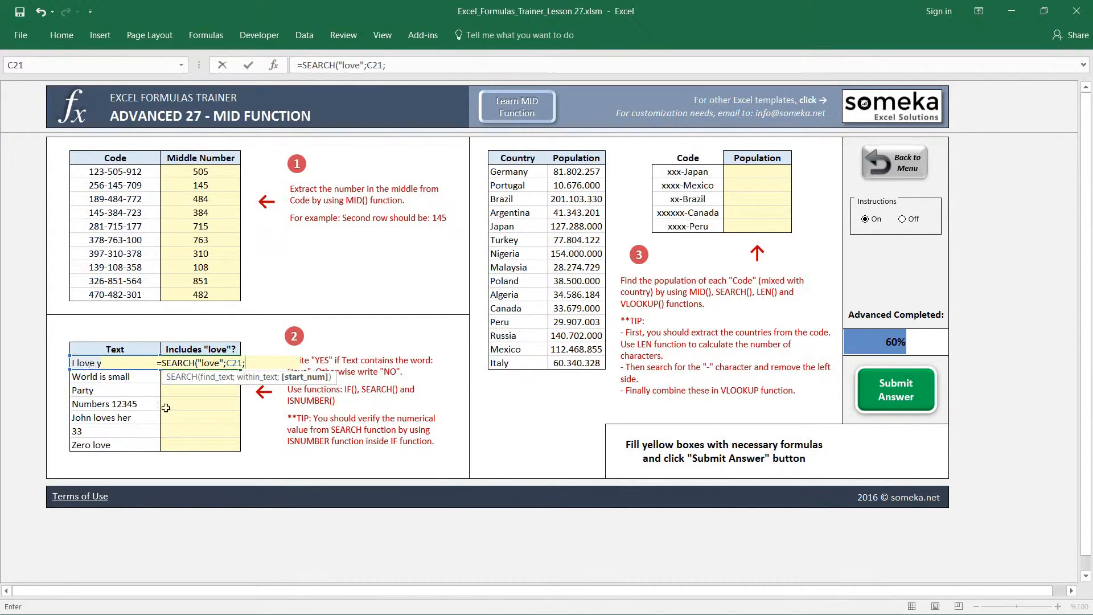
pyautogui.press('BackSpace')
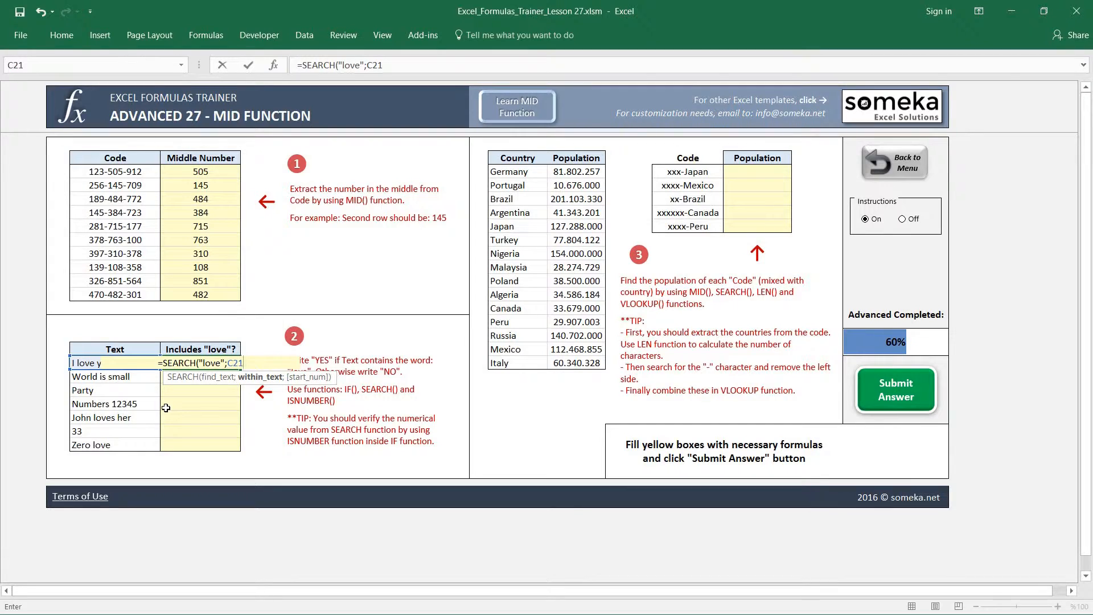
pyautogui.write(')')
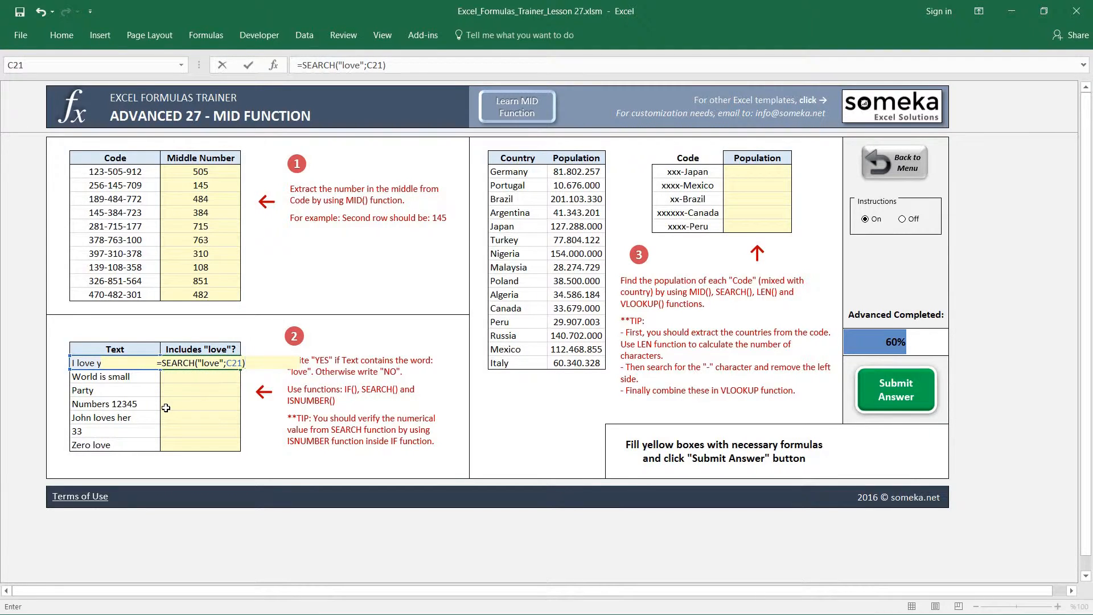
pyautogui.hotkey('ctrl', 'Return')
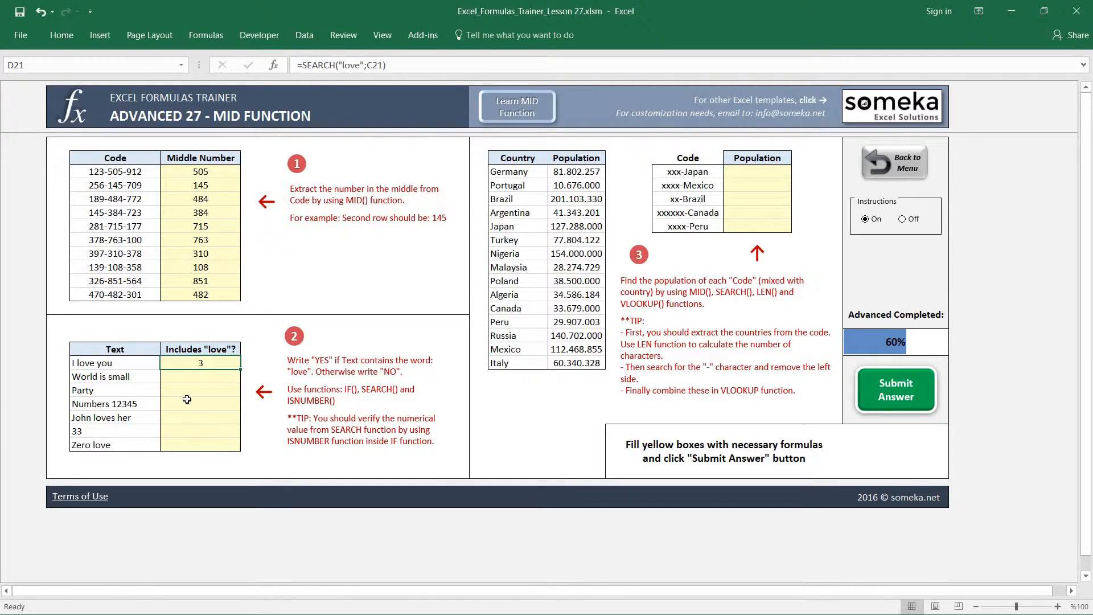
# Step: Step through the characters of "I love you" in C21 to check where "love" starts, leaving the text unedited
pyautogui.doubleClick(76, 365)
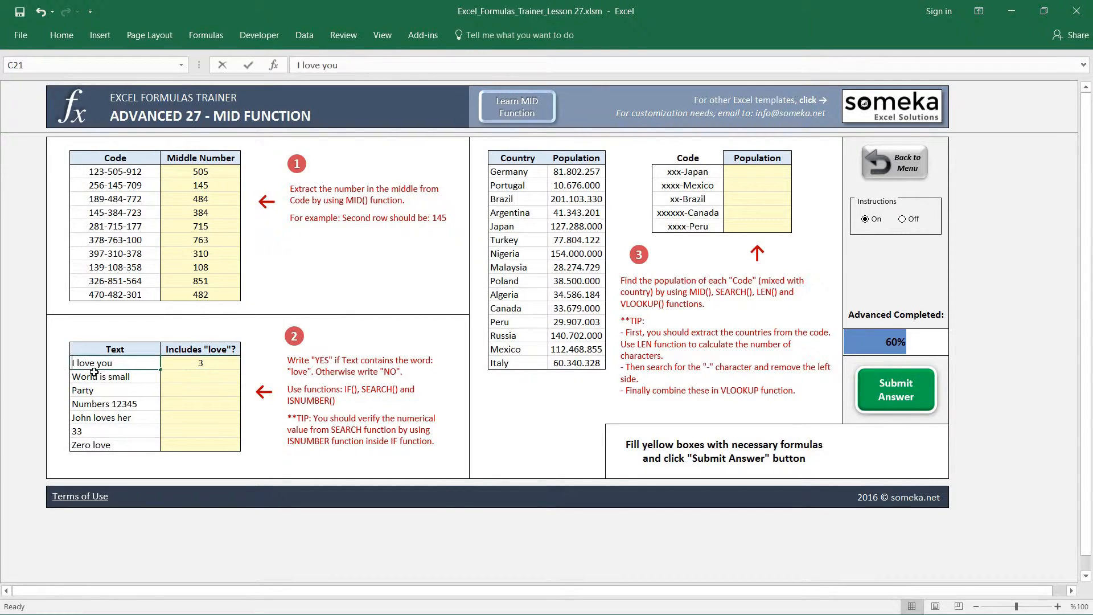
pyautogui.press('Right')
pyautogui.press('Right')
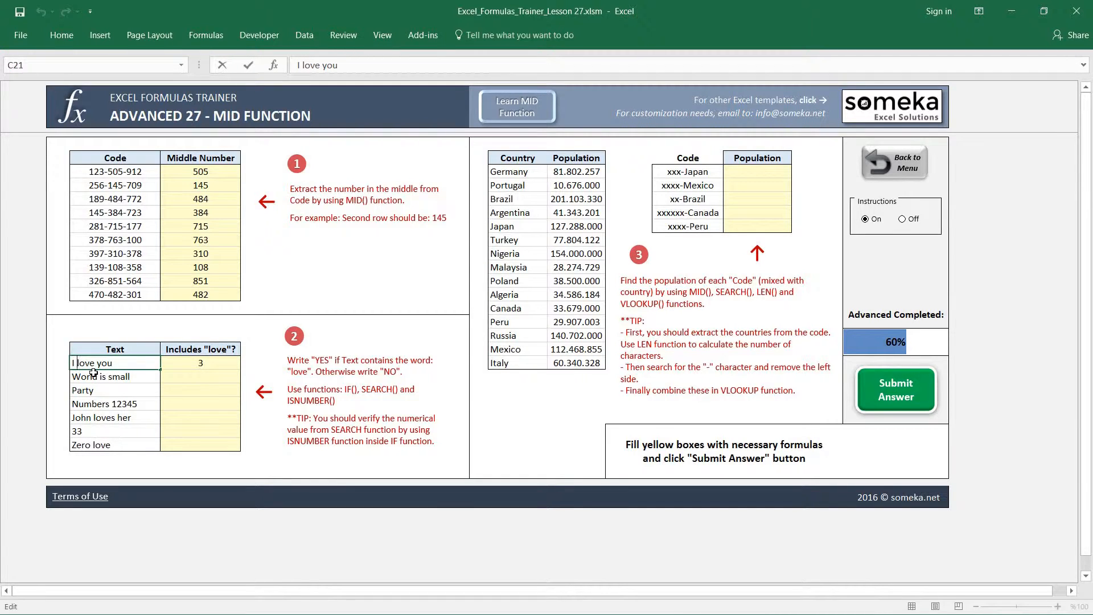
pyautogui.press('Right')
pyautogui.press('Right')
pyautogui.press('Left')
pyautogui.press('Left')
pyautogui.press('Escape')
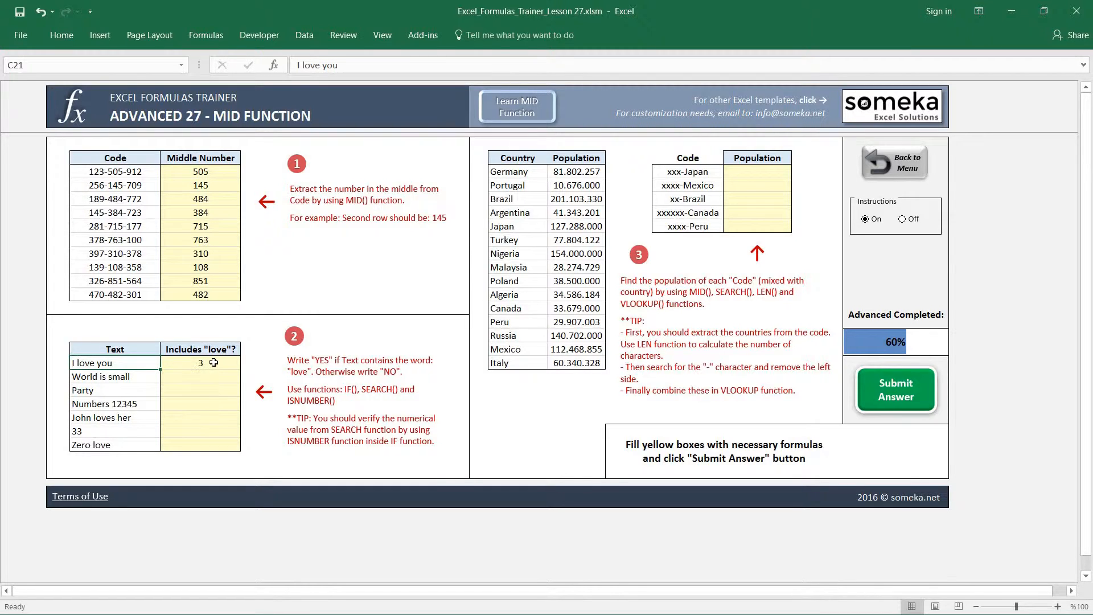
# Step: Copy the SEARCH formula in D21 and paste only the formula down the Includes "love"? column to D27
pyautogui.click(213, 362)
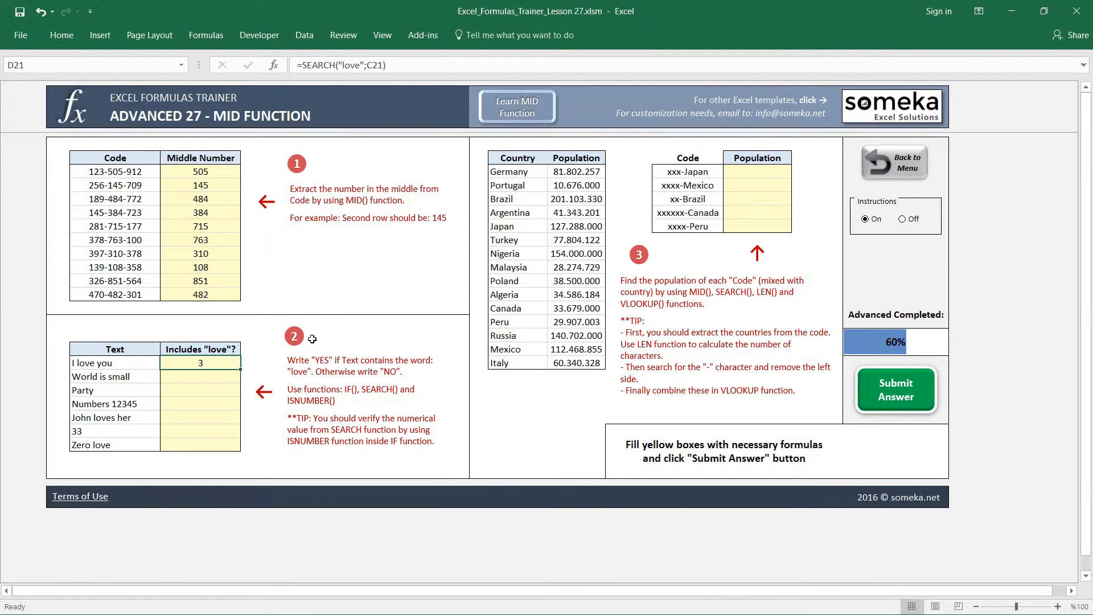
pyautogui.hotkey('ctrl', 'c')
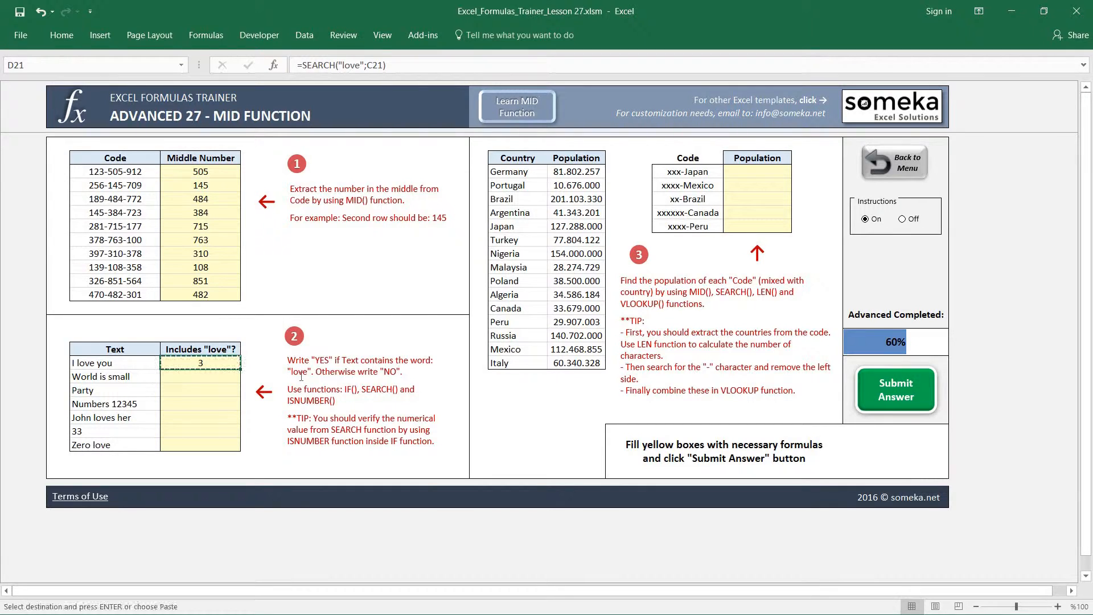
pyautogui.hotkey('shift', 'Down')
pyautogui.hotkey('shift', 'Down')
pyautogui.hotkey('shift', 'Down')
pyautogui.hotkey('shift', 'Down')
pyautogui.hotkey('shift', 'Down')
pyautogui.hotkey('shift', 'Down')
pyautogui.hotkey('ctrl', 'alt', 'v')
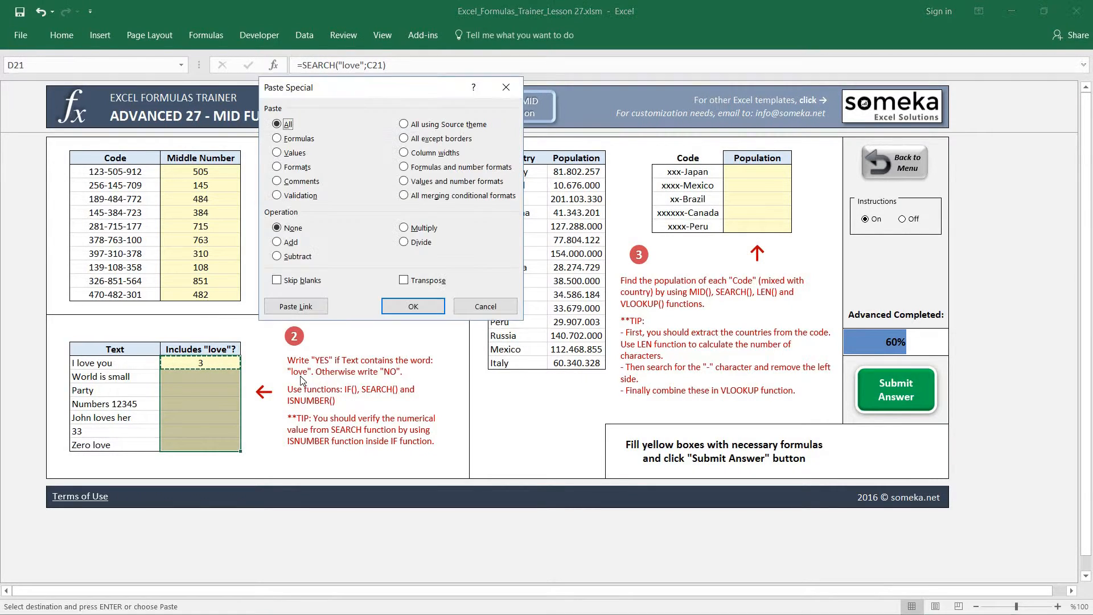
pyautogui.press('f')
pyautogui.press('Return')
pyautogui.press('Down')
pyautogui.press('Down')
pyautogui.press('Down')
pyautogui.press('Down')
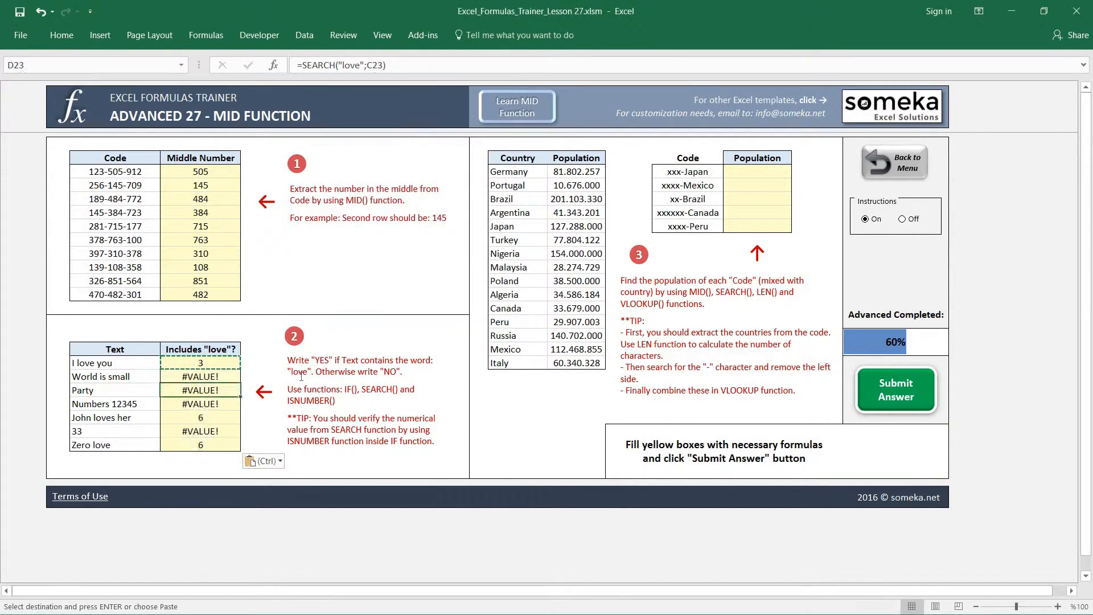
pyautogui.press('Escape')
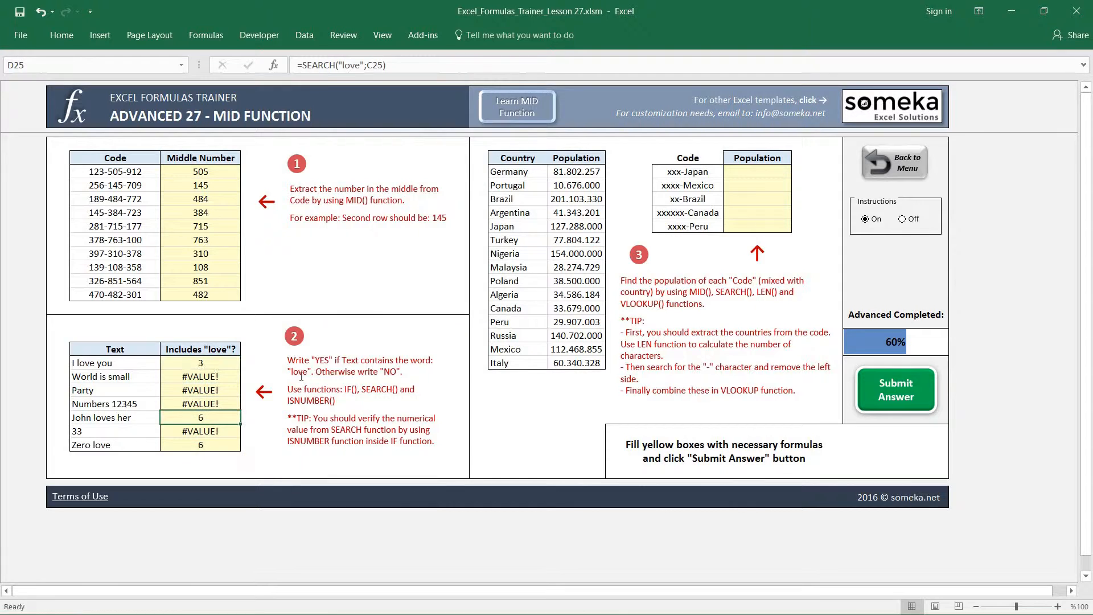
# Step: Compare the SEARCH results for texts that contain "love" with those for texts that do not
pyautogui.click(207, 365)
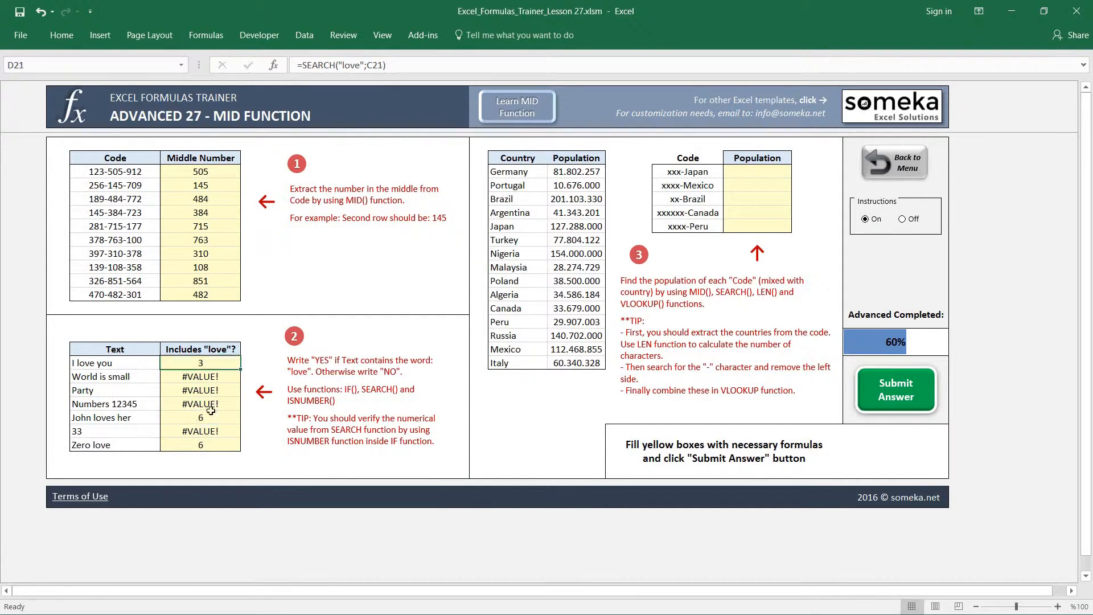
pyautogui.click(203, 418)
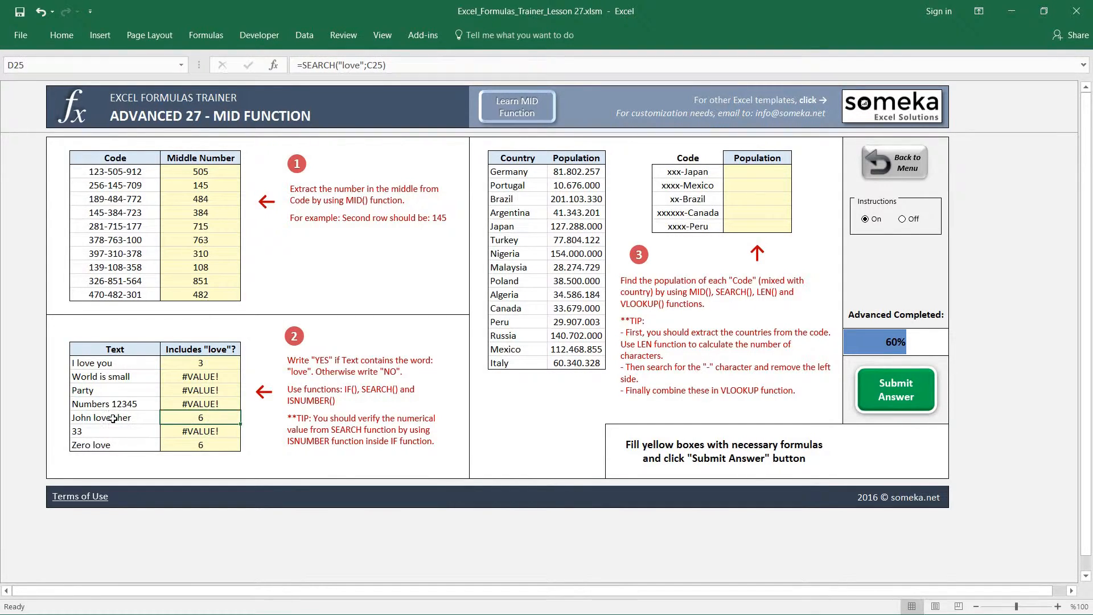
pyautogui.click(217, 444)
pyautogui.click(216, 361)
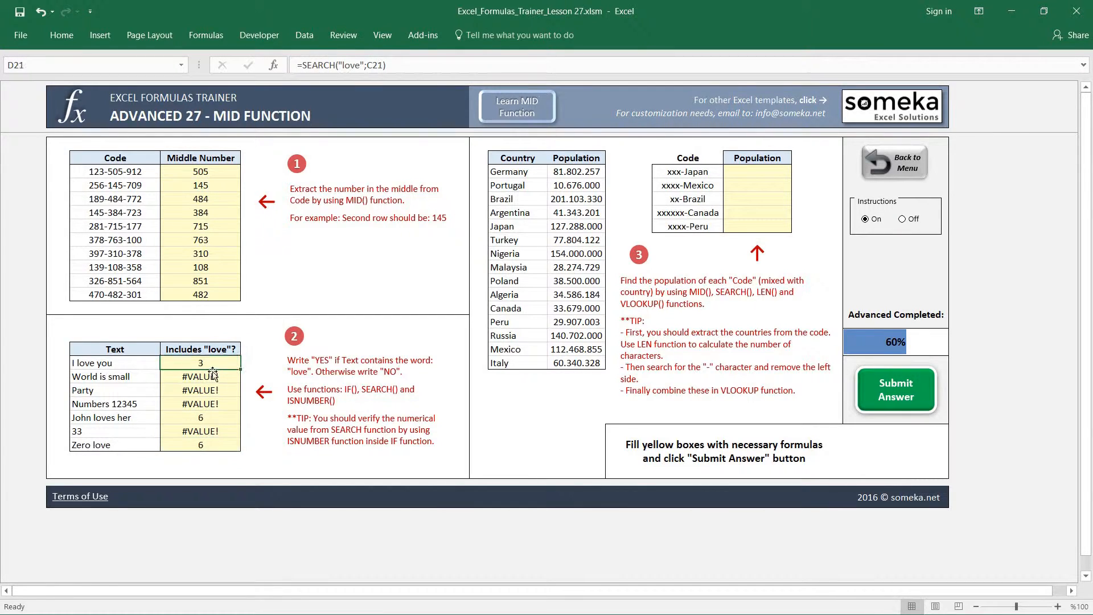
pyautogui.click(208, 377)
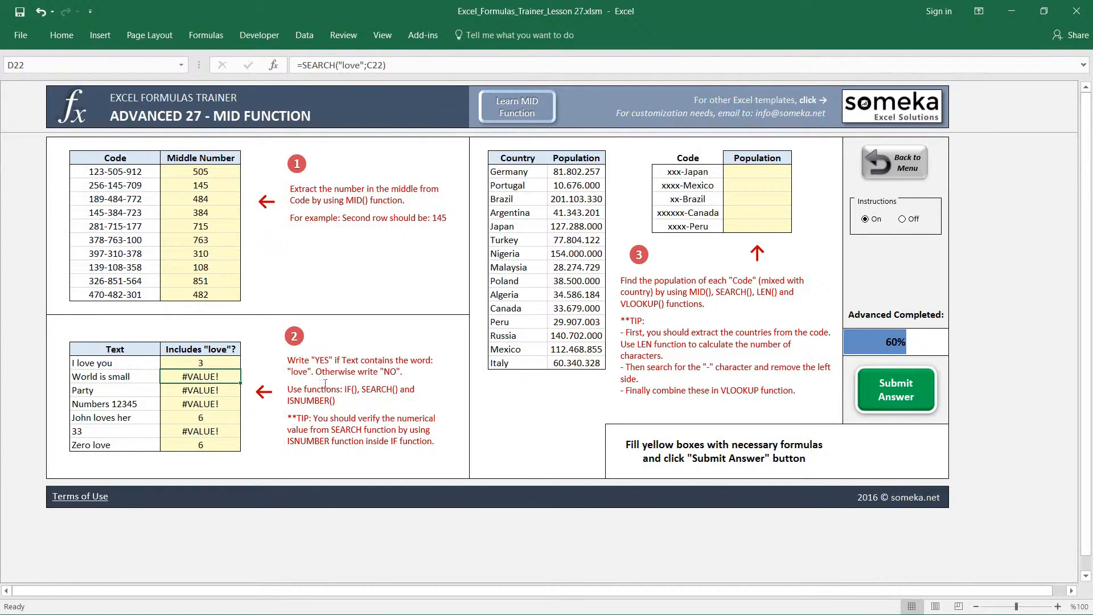
# Step: Wrap the SEARCH formula in D21 with ISNUMBER so it reads =ISNUMBER(SEARCH("love";C21))
pyautogui.click(215, 360)
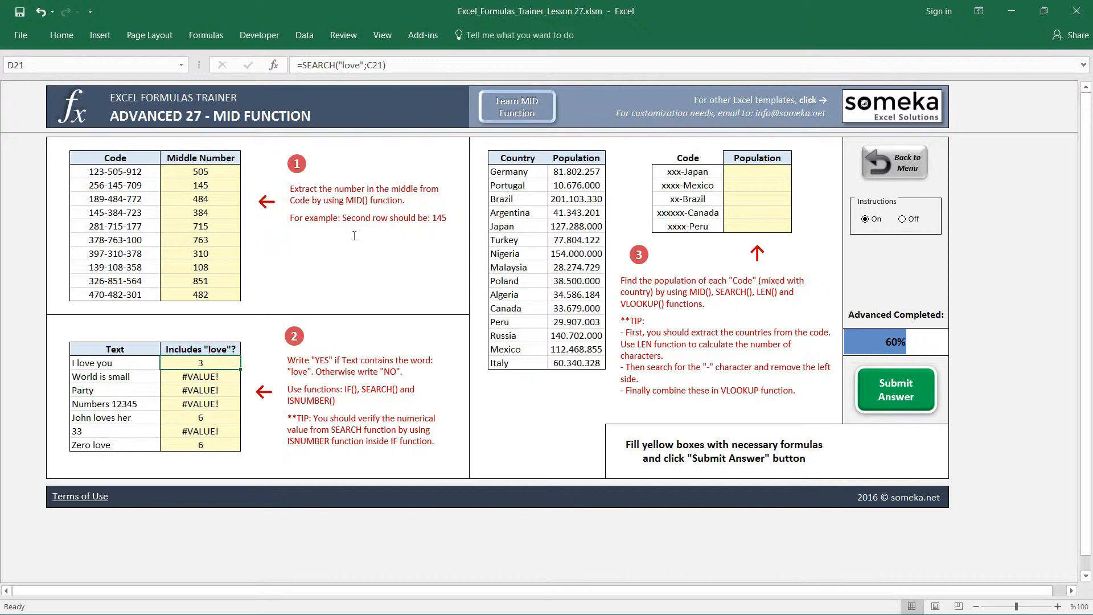
pyautogui.click(304, 65)
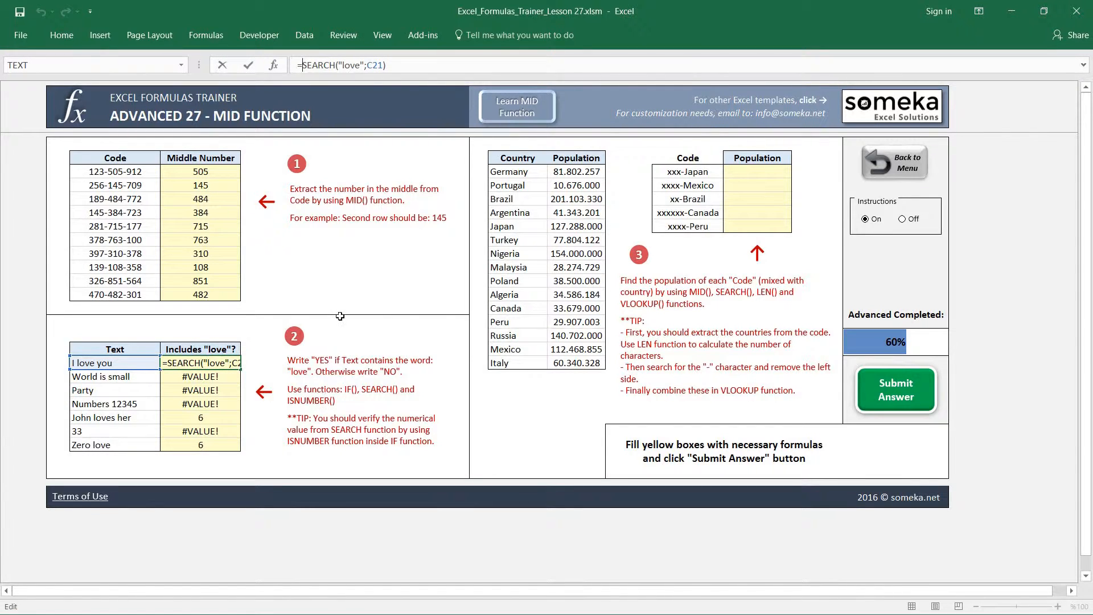
pyautogui.write('ISNUM')
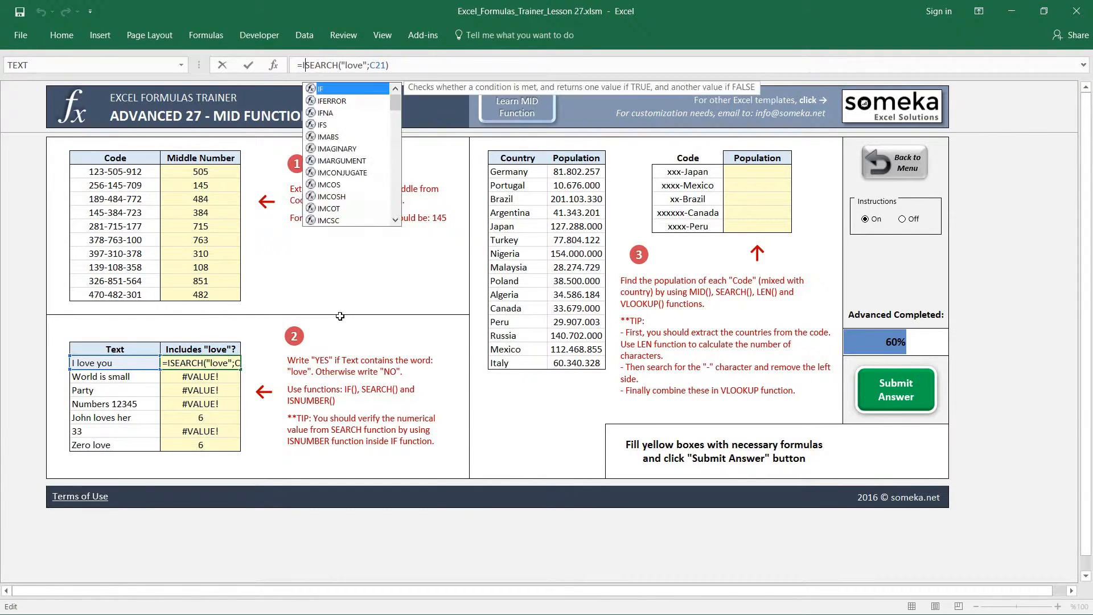
pyautogui.write('BER(')
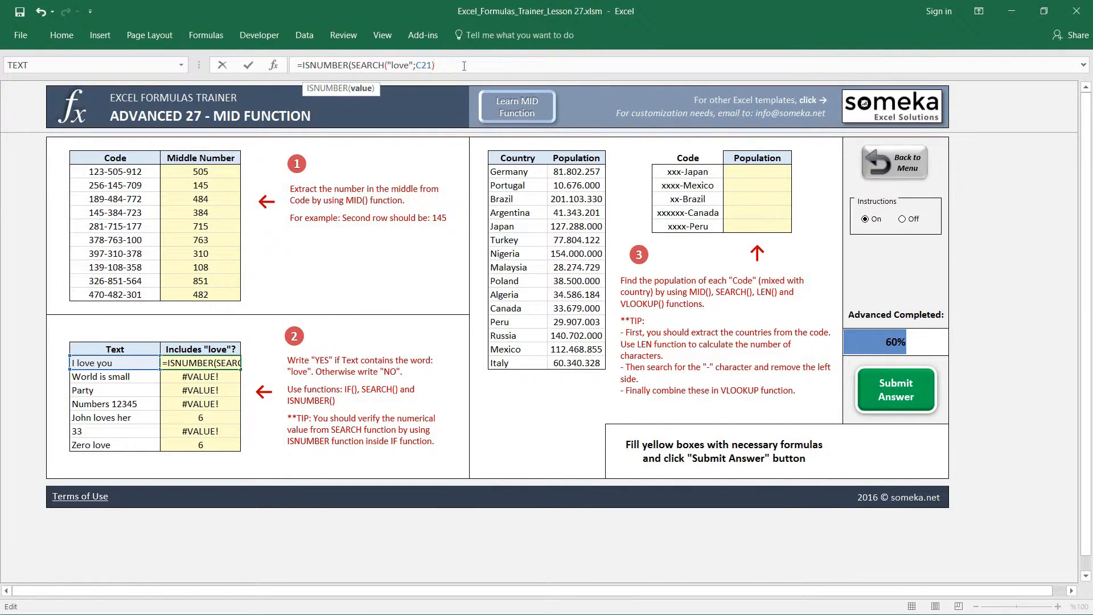
pyautogui.write(')')
pyautogui.hotkey('ctrl', 'Return')
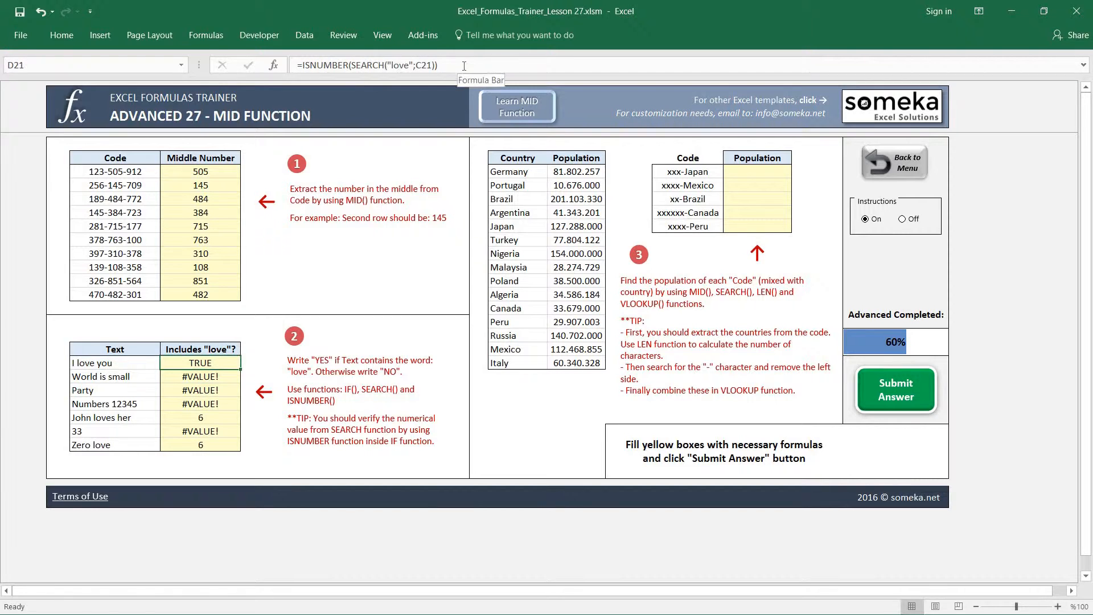
# Step: Copy the ISNUMBER formula in D21 and paste only the formula down the Includes "love"? column to D27
pyautogui.hotkey('ctrl', 'c')
pyautogui.hotkey('shift', 'Down')
pyautogui.hotkey('shift', 'Down')
pyautogui.hotkey('shift', 'Down')
pyautogui.hotkey('shift', 'Down')
pyautogui.hotkey('shift', 'Down')
pyautogui.hotkey('shift', 'Down')
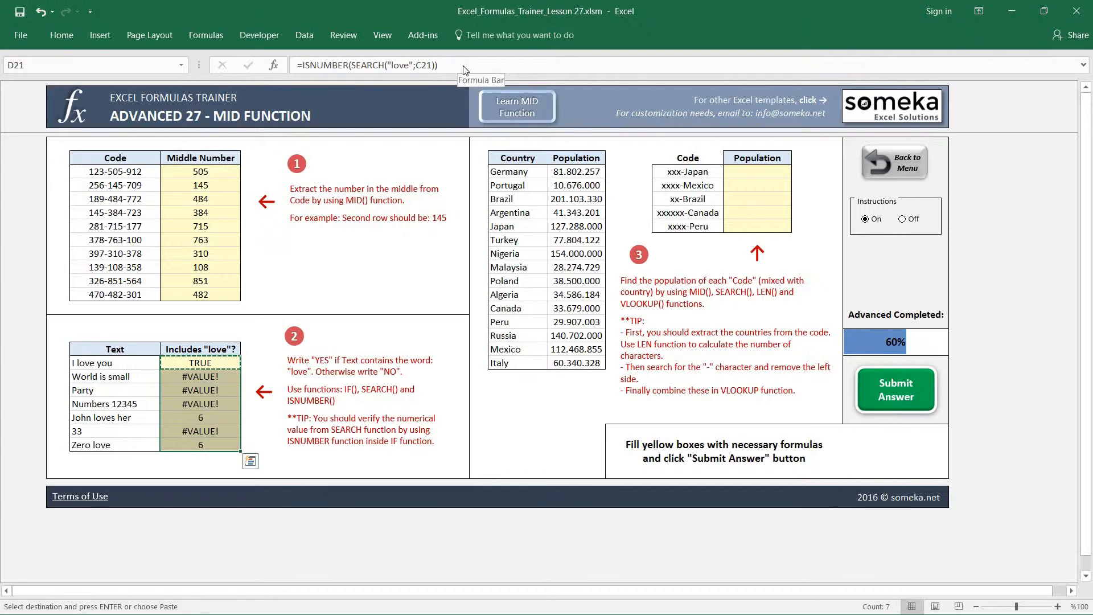
pyautogui.hotkey('ctrl', 'alt', 'v')
pyautogui.press('f')
pyautogui.press('Return')
pyautogui.press('Down')
pyautogui.press('Down')
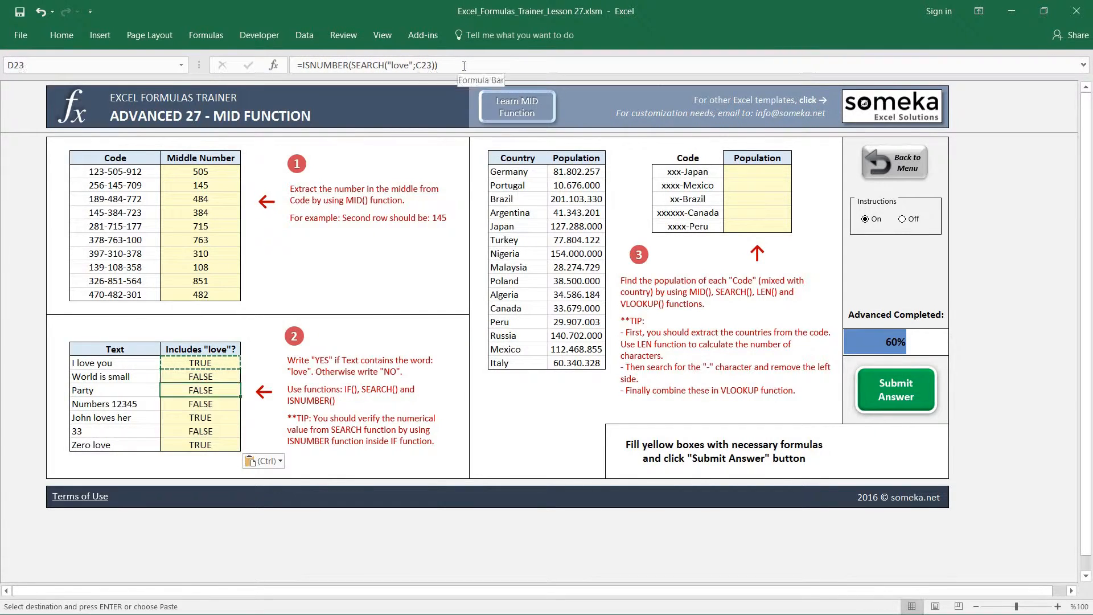
pyautogui.press('Escape')
pyautogui.press('Up')
pyautogui.press('Up')
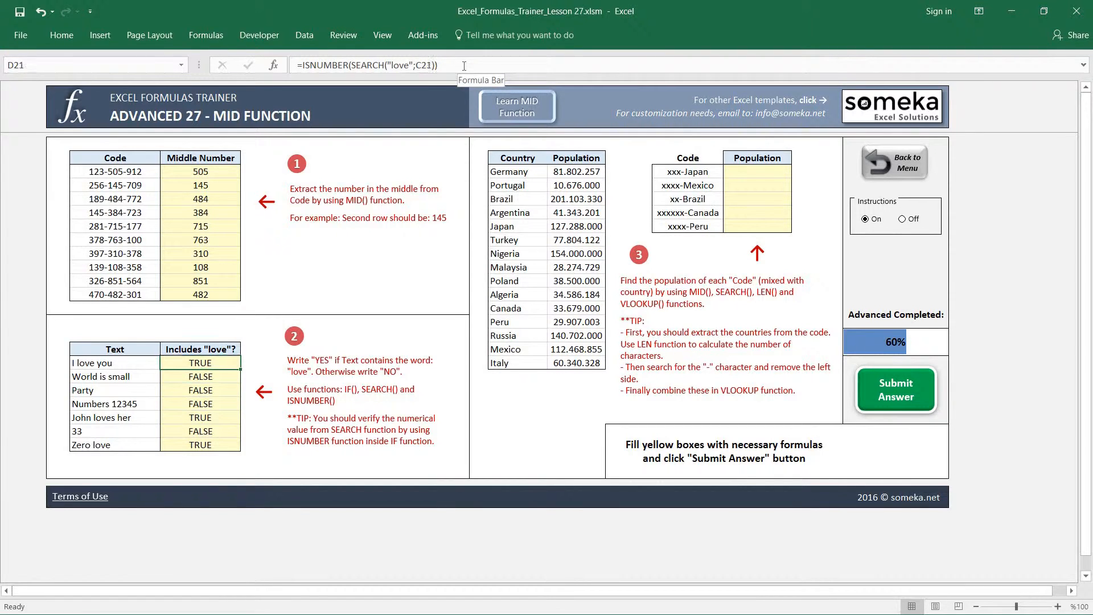
# Step: Nest the D21 formula in an IF so it reads =IF(ISNUMBER(SEARCH("love";C21));"YES";"NO")
pyautogui.click(304, 61)
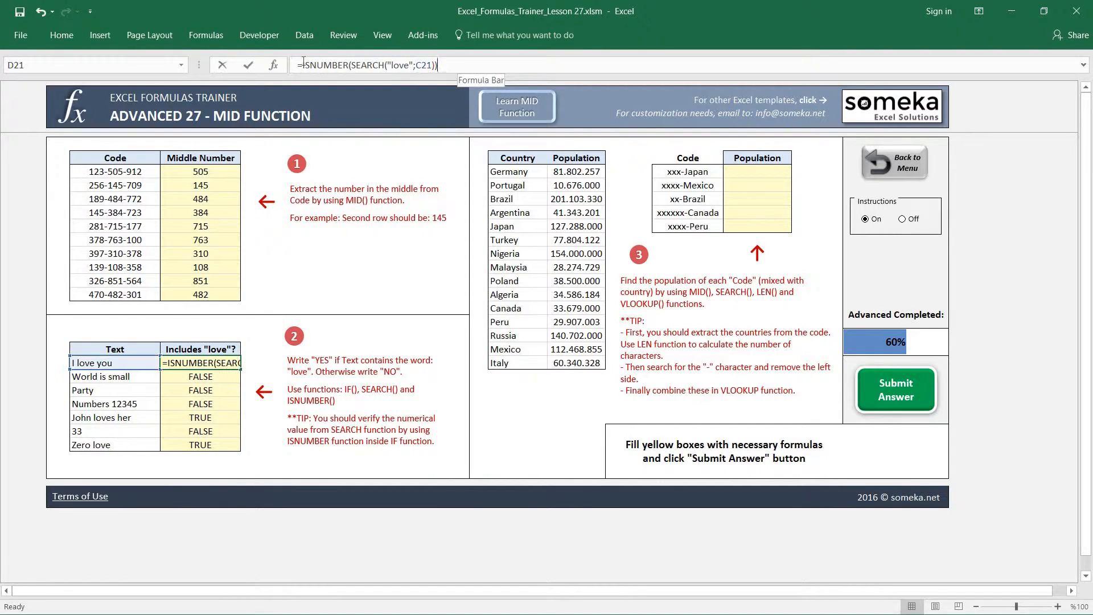
pyautogui.write('IF(')
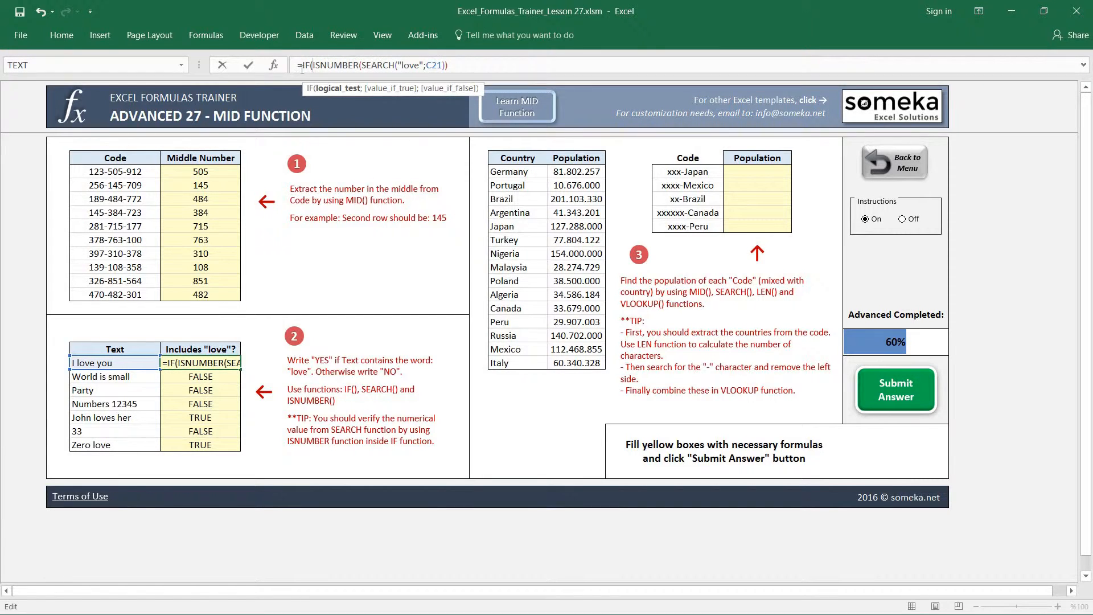
pyautogui.click(460, 64)
pyautogui.write(';"')
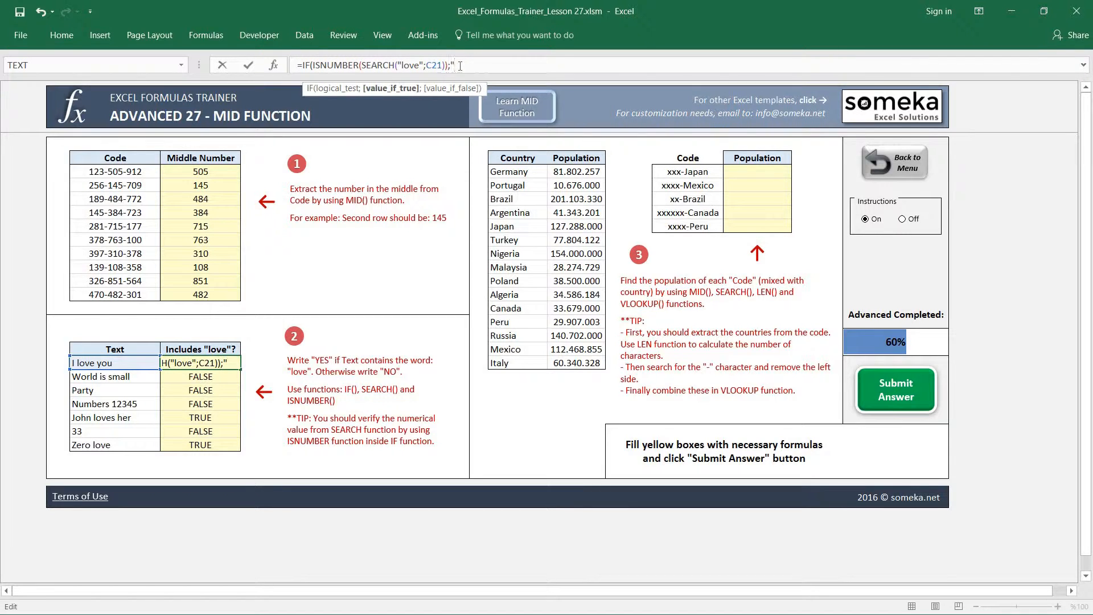
pyautogui.write('YES";"')
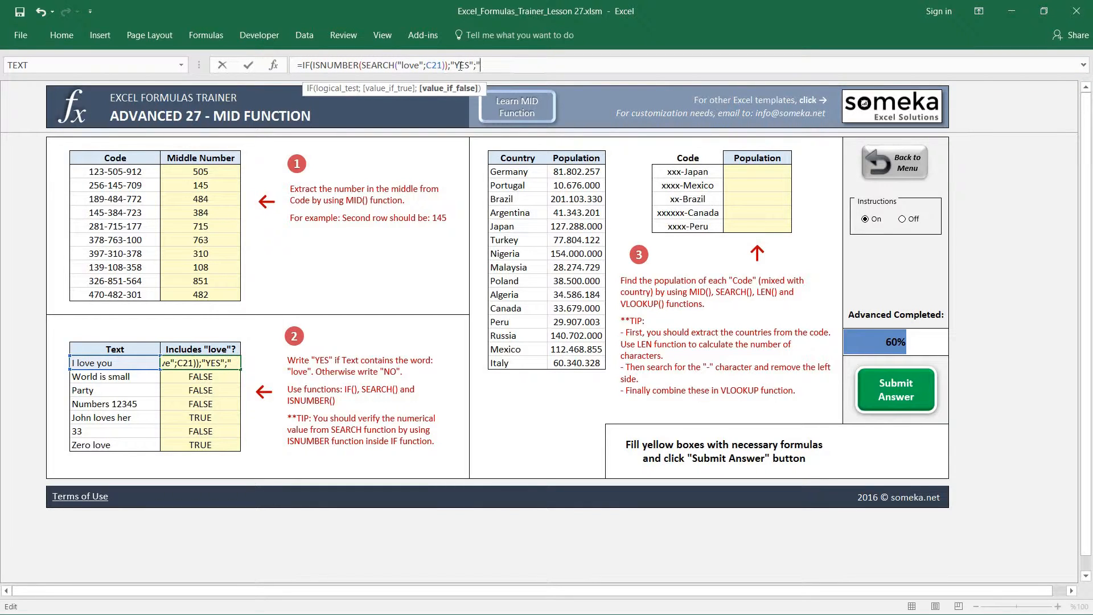
pyautogui.write('NO")')
pyautogui.press('Return')
# Step: Copy the IF formula in D21 and paste only the formula down the Includes "love"? column to D27
pyautogui.press('Up')
pyautogui.hotkey('ctrl', 'c')
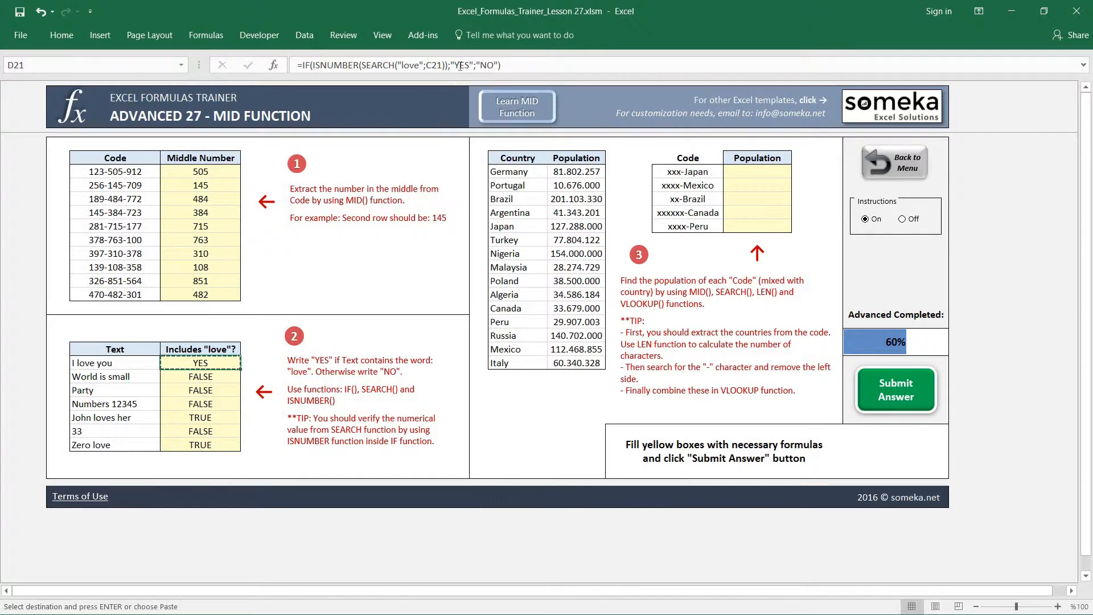
pyautogui.hotkey('ctrl', 'shift', 'Down')
pyautogui.hotkey('ctrl', 'alt', 'v')
pyautogui.press('f')
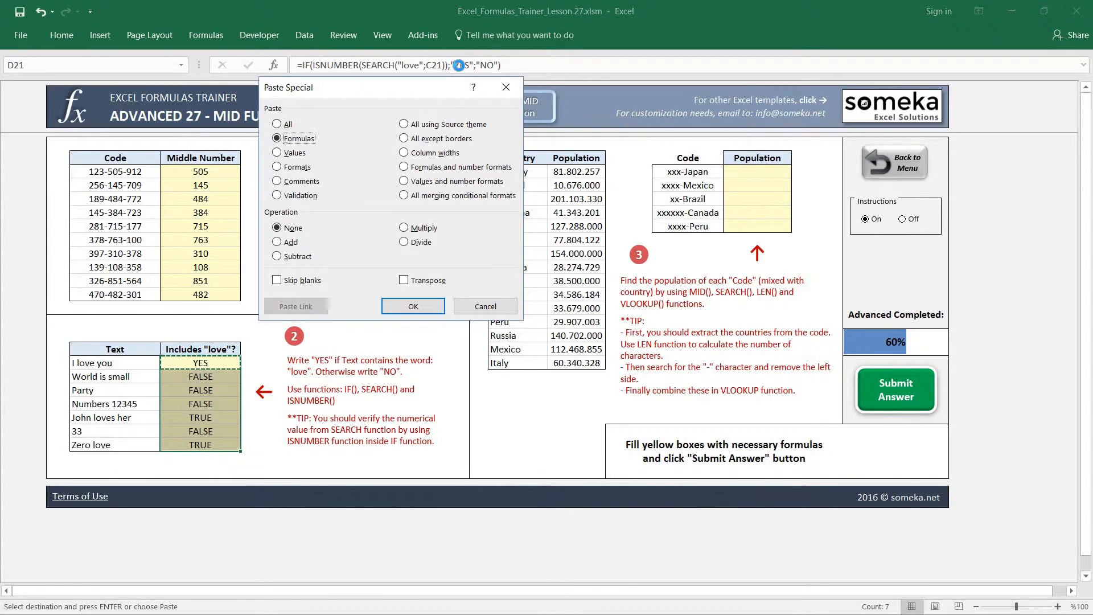
pyautogui.press('Return')
pyautogui.press('Down')
pyautogui.press('Down')
pyautogui.press('Down')
pyautogui.press('Escape')
pyautogui.press('Up')
pyautogui.press('Up')
pyautogui.press('Up')
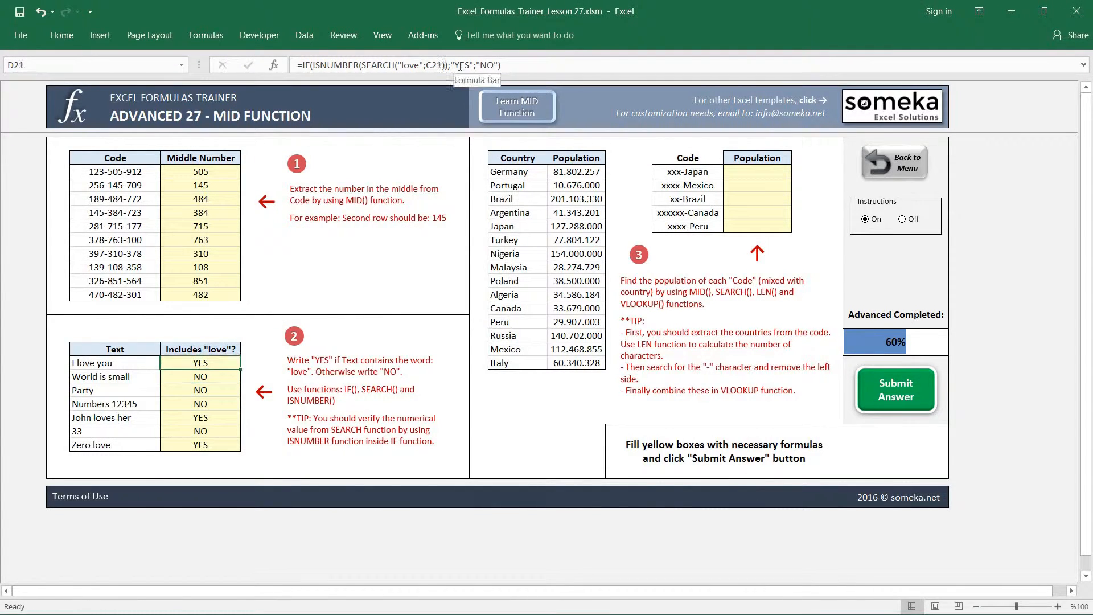
# Step: Examine the IF formulas and their YES/NO answers from D21 to D25 against the neighbouring texts
pyautogui.press('Down')
pyautogui.press('Down')
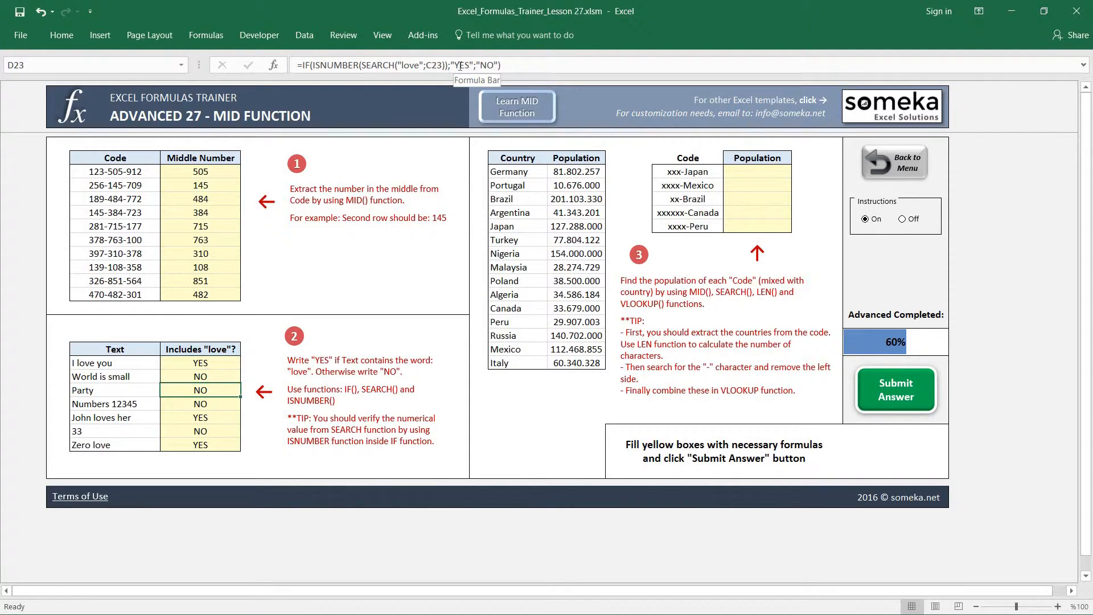
pyautogui.press('Down')
pyautogui.press('Down')
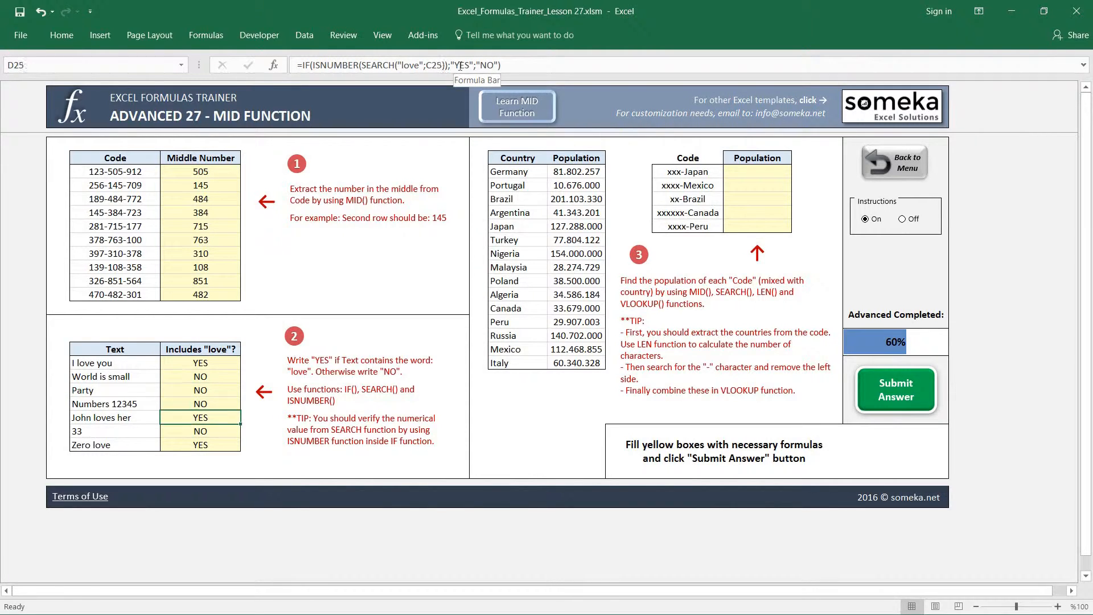
pyautogui.press('Up')
pyautogui.press('Up')
pyautogui.press('Up')
pyautogui.press('Up')
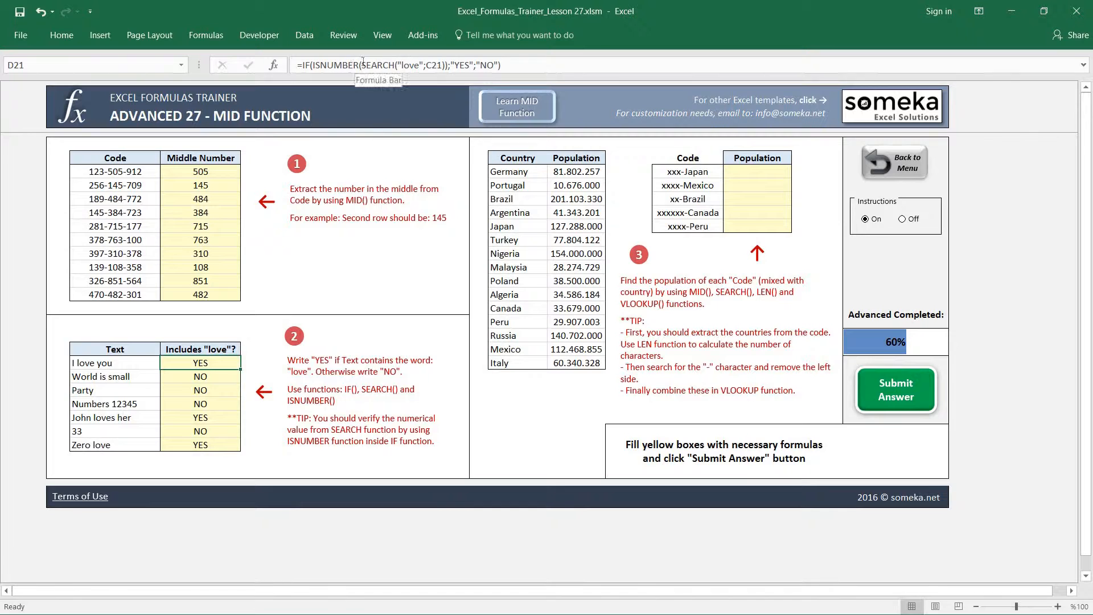
# Step: Remove ISNUMBER from the D21 formula as a test, leaving =IF(SEARCH("love";C21);"YES";"NO")
pyautogui.moveTo(361, 65); pyautogui.dragTo(312, 66)
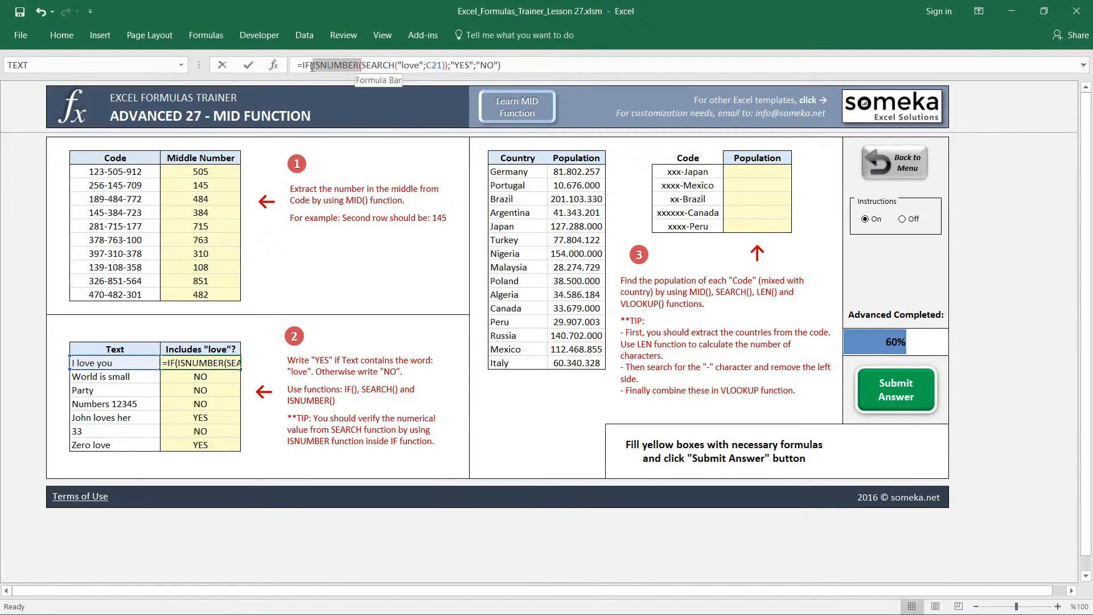
pyautogui.press('Delete')
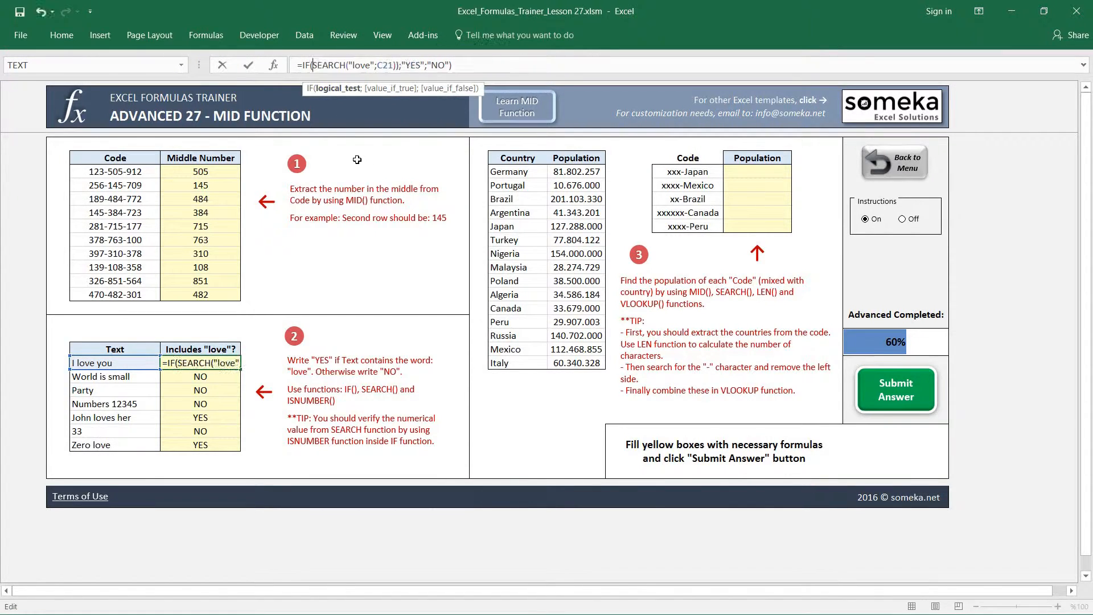
pyautogui.click(400, 65)
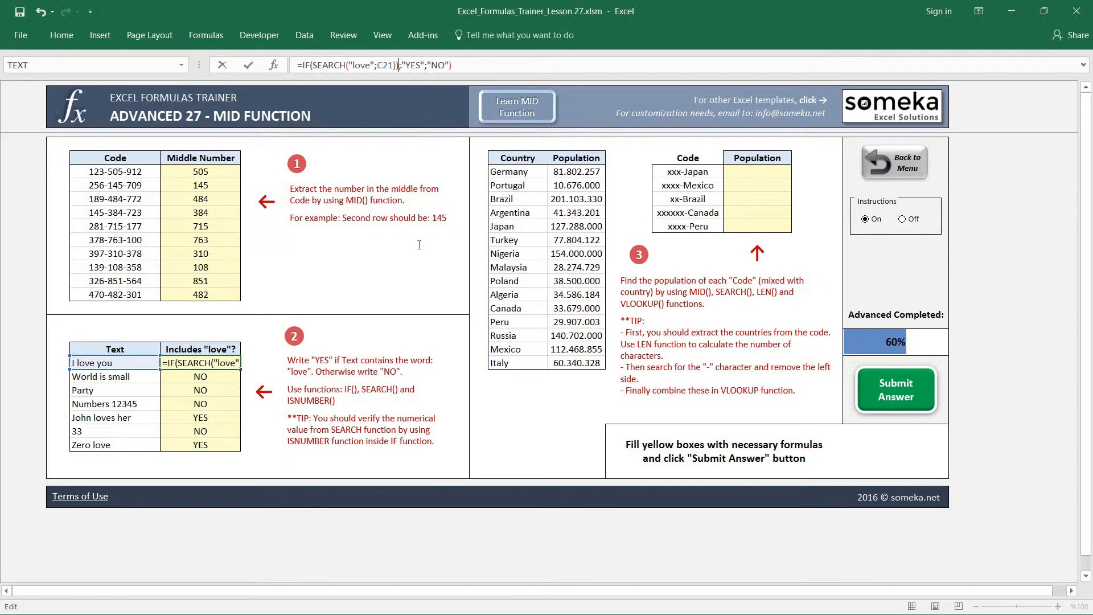
pyautogui.press('BackSpace')
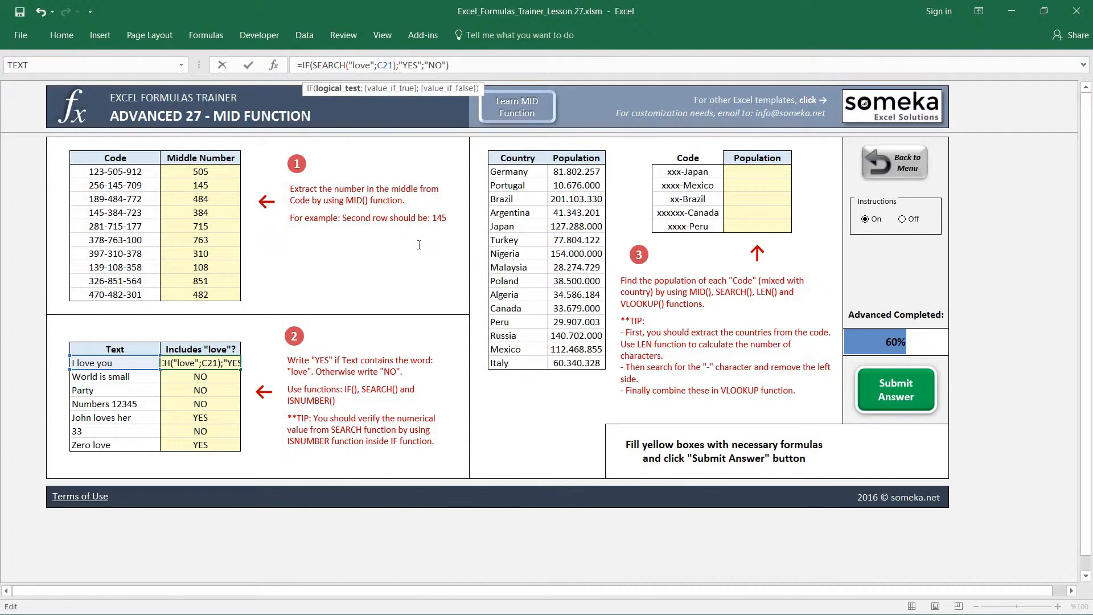
pyautogui.press('Return')
pyautogui.press('Up')
# Step: Copy the D21 formula without ISNUMBER and paste only the formula down the column to D27
pyautogui.hotkey('ctrl', 'c')
pyautogui.hotkey('ctrl', 'shift', 'Down')
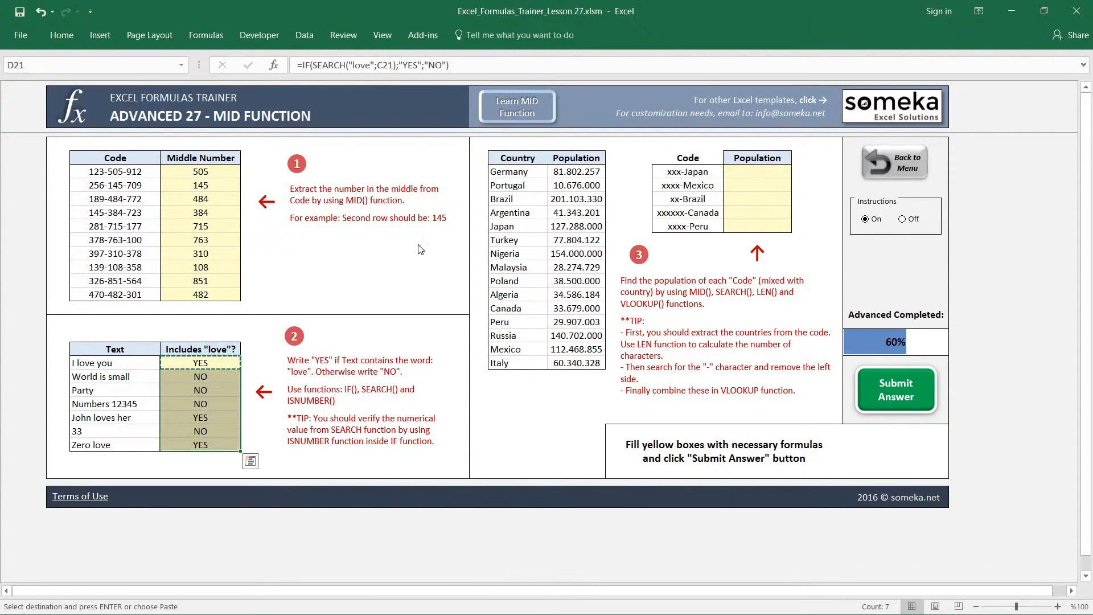
pyautogui.hotkey('ctrl', 'alt', 'v')
pyautogui.press('f')
pyautogui.press('Return')
pyautogui.press('Down')
pyautogui.press('Down')
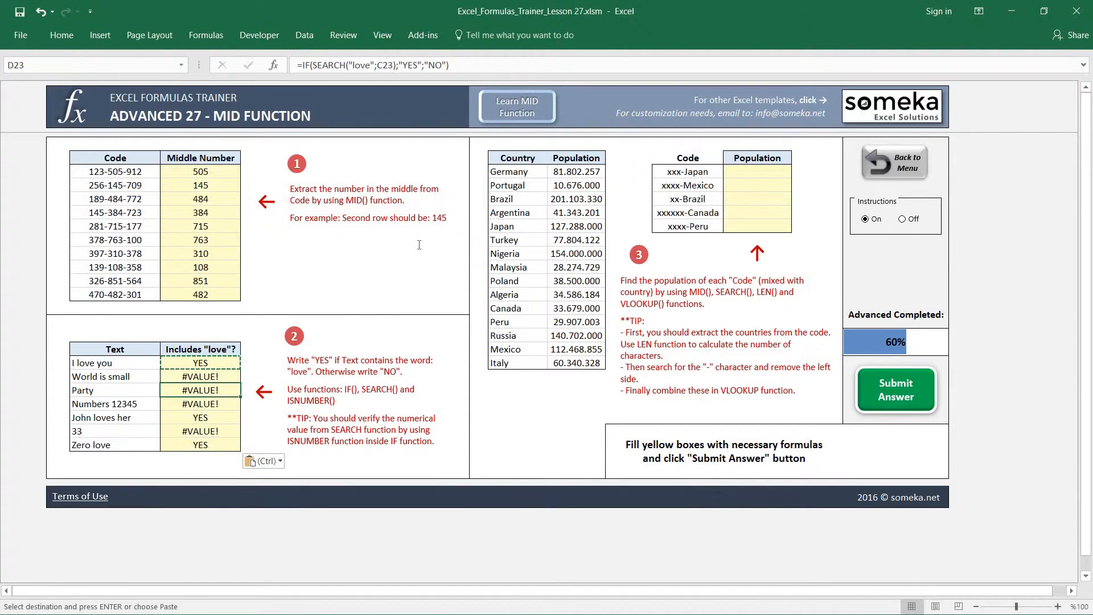
pyautogui.press('Up')
pyautogui.press('Escape')
pyautogui.press('Up')
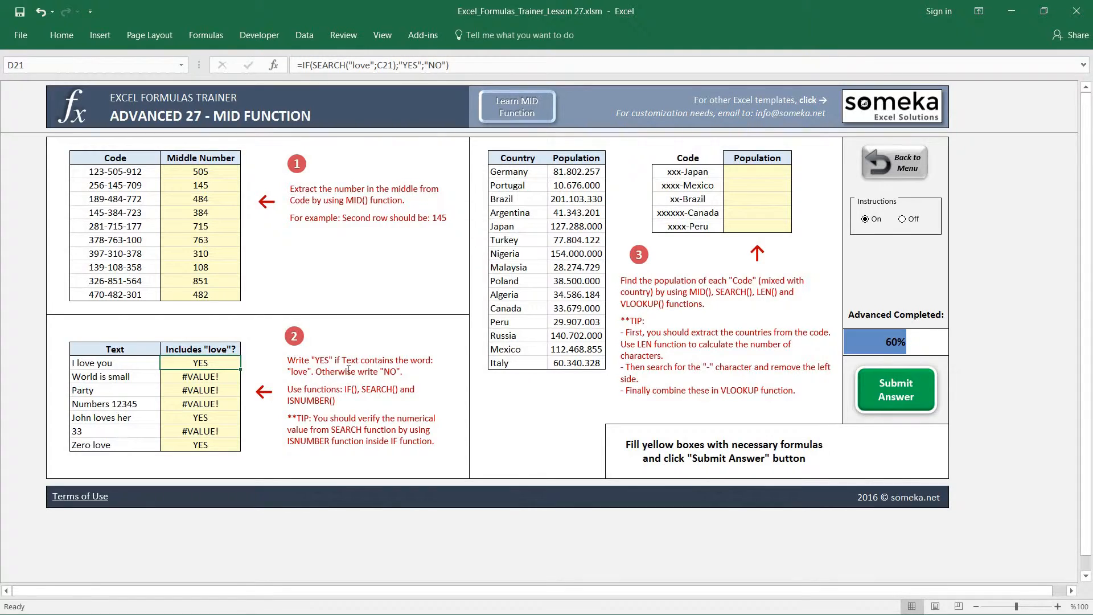
# Step: Check the D22 result without ISNUMBER, and undo both the formula paste and the ISNUMBER removal
pyautogui.click(202, 377)
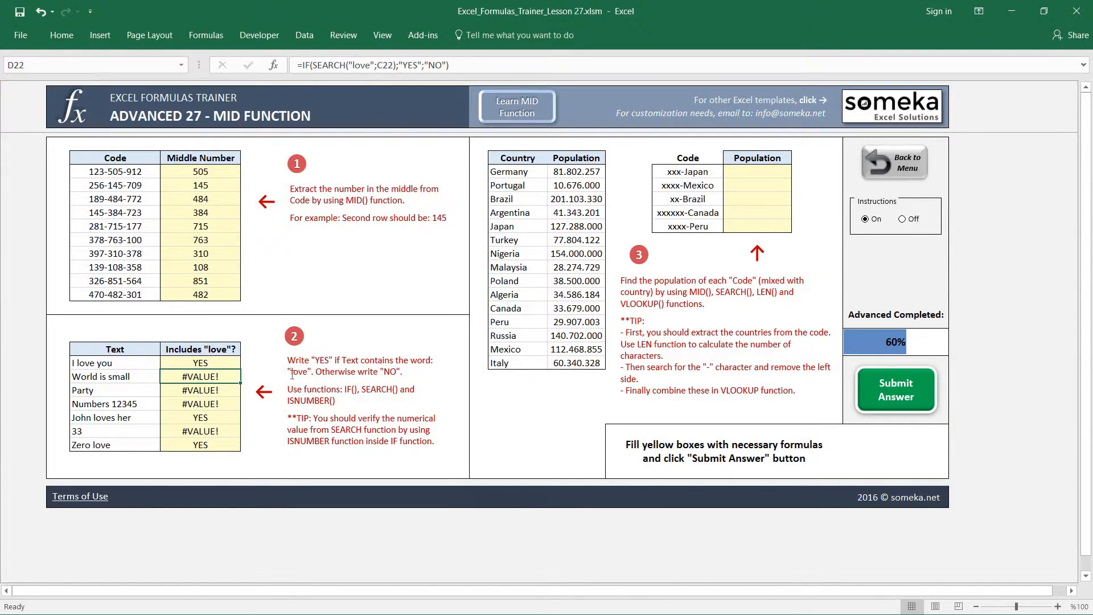
pyautogui.press('Up')
pyautogui.press('Down')
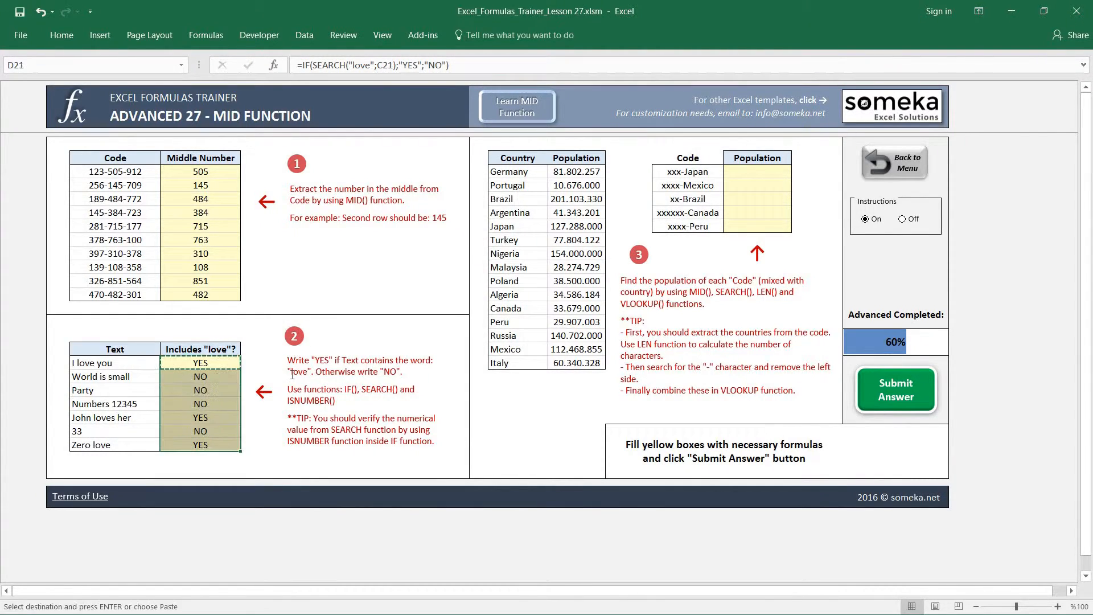
pyautogui.hotkey('ctrl', 'z')
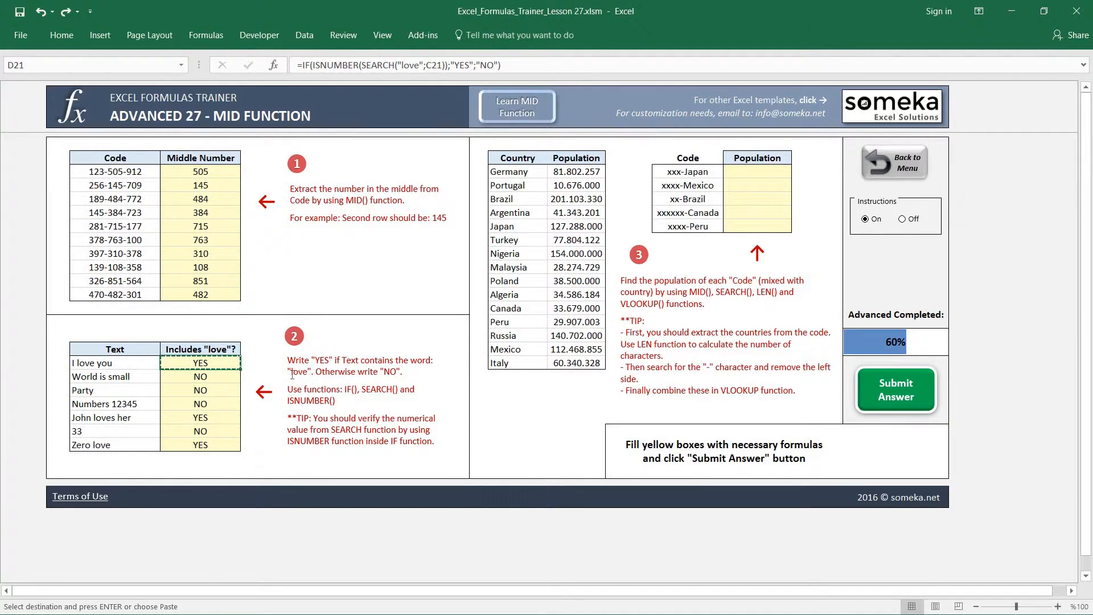
# Step: Go through the Includes "love"? column to verify that its formulas use IF, ISNUMBER and SEARCH again
pyautogui.press('Up')
pyautogui.press('Down')
pyautogui.press('Down')
pyautogui.press('Down')
pyautogui.press('Down')
pyautogui.press('Down')
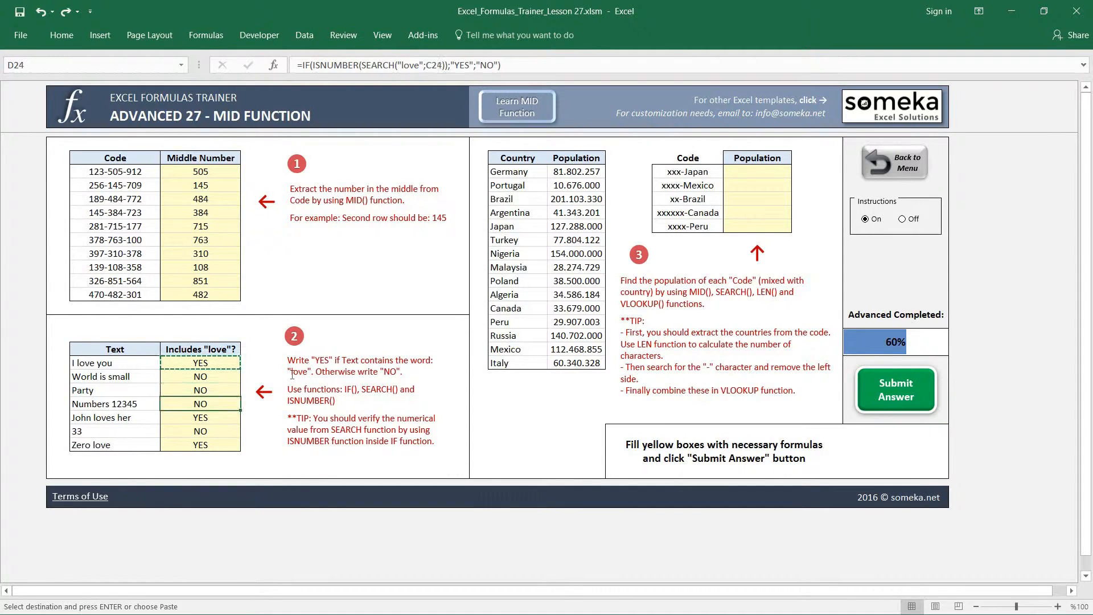
pyautogui.press('Down')
pyautogui.press('Down')
pyautogui.press('Up')
pyautogui.press('Up')
pyautogui.press('Up')
pyautogui.press('Up')
pyautogui.press('Up')
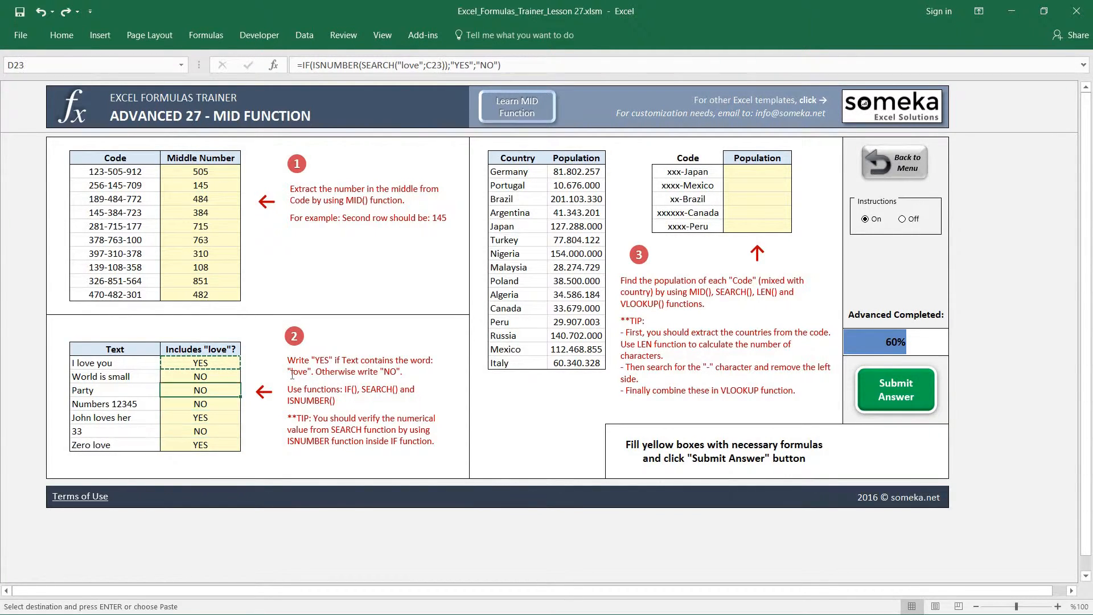
pyautogui.press('Up')
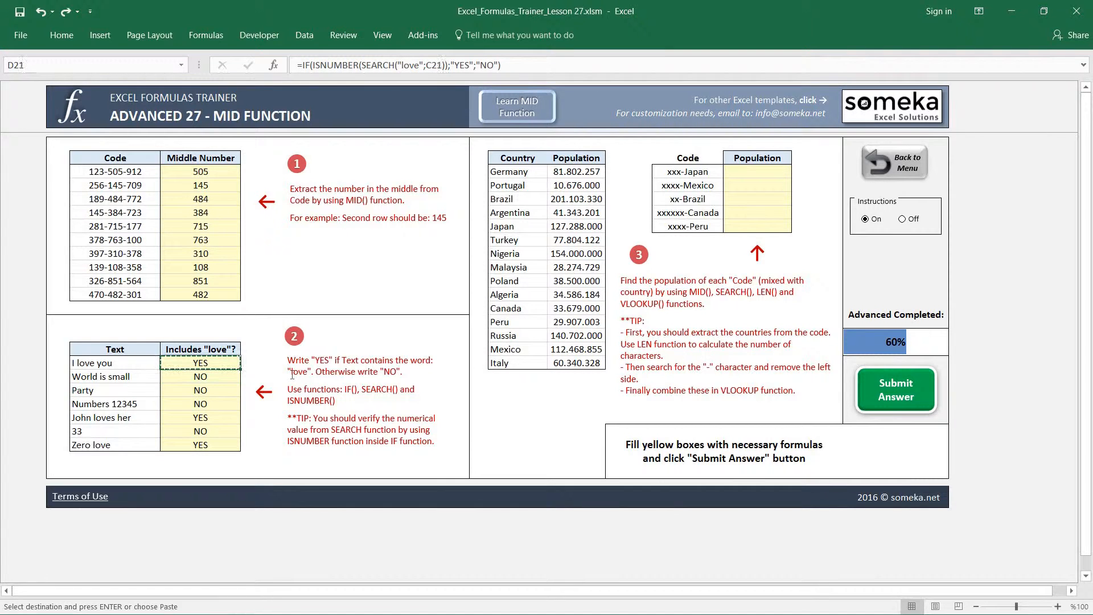
pyautogui.press('Escape')
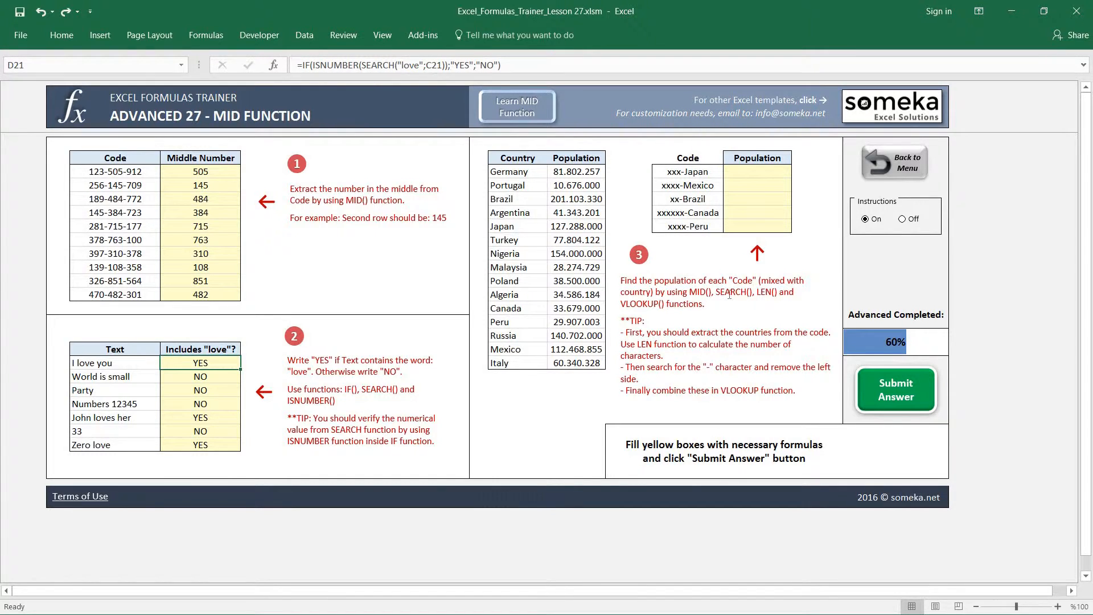
# Step: Review the Country and Population table as the lookup source, and select the first empty Population cell, N7
pyautogui.click(742, 175)
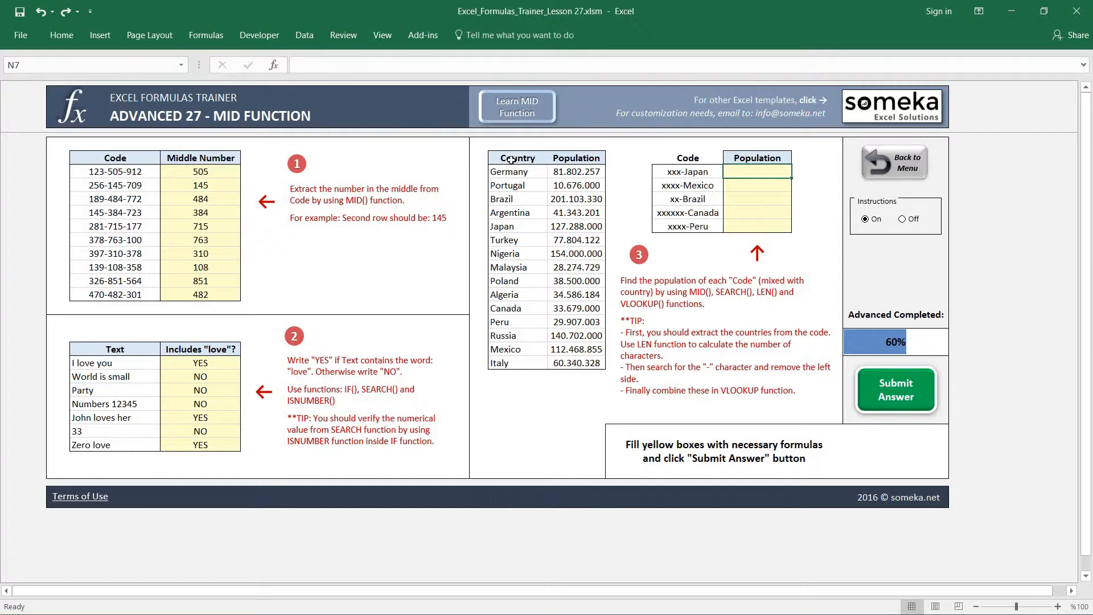
pyautogui.moveTo(512, 161); pyautogui.dragTo(592, 369)
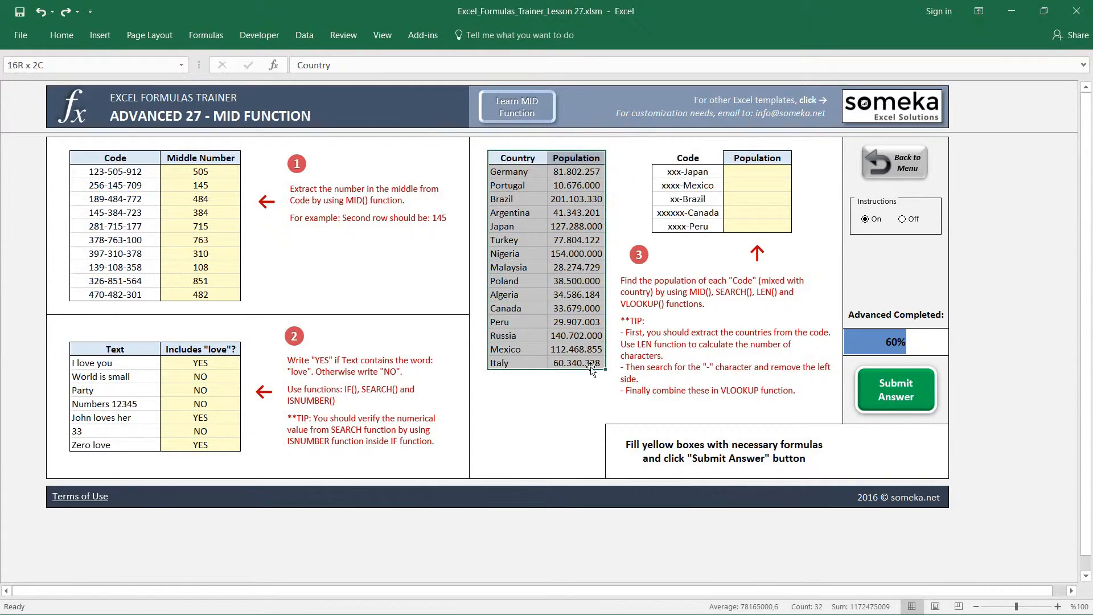
pyautogui.click(756, 173)
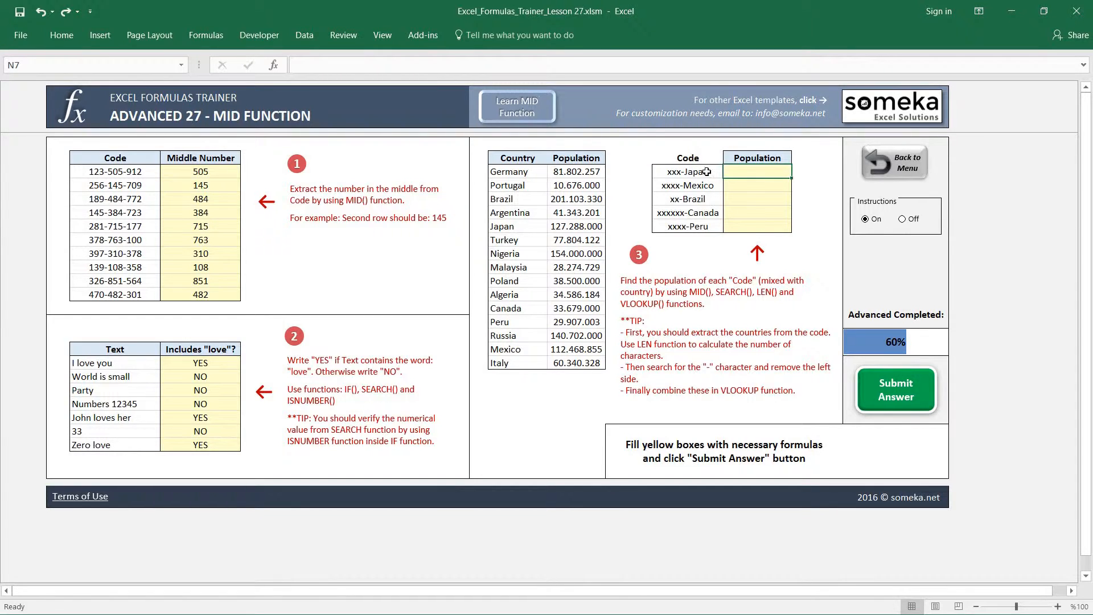
# Step: Examine the Code entries in M7:M11 to compare the characters before the dash and the country names, and return to N7
pyautogui.click(715, 176)
pyautogui.hotkey('shift', 'Down')
pyautogui.hotkey('shift', 'Down')
pyautogui.hotkey('shift', 'Down')
pyautogui.hotkey('shift', 'Down')
pyautogui.click(750, 172)
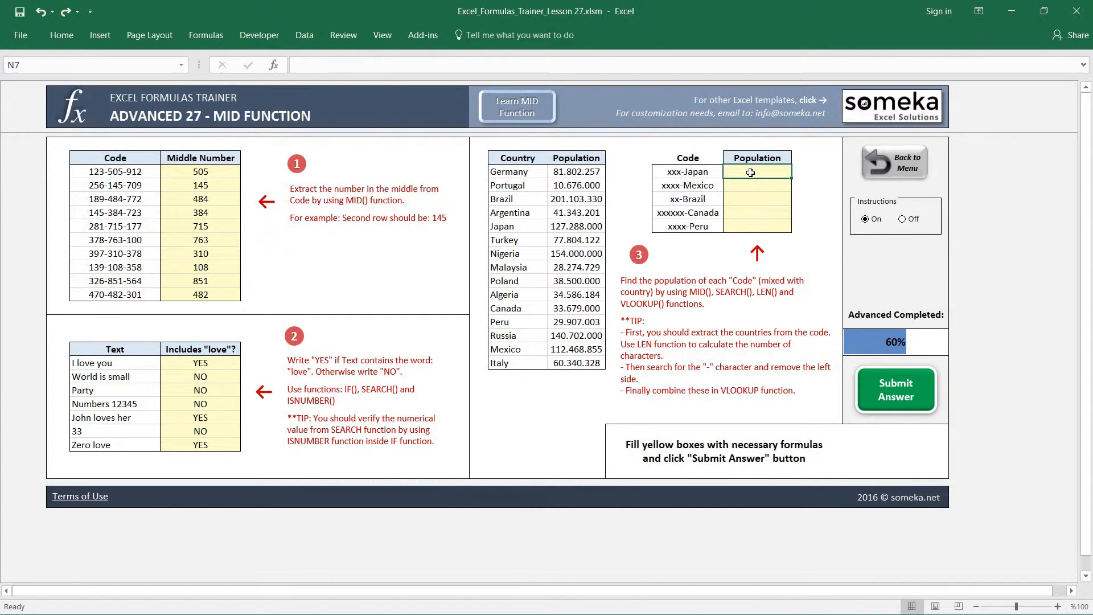
pyautogui.click(691, 173)
pyautogui.press('Down')
pyautogui.press('Down')
pyautogui.press('Down')
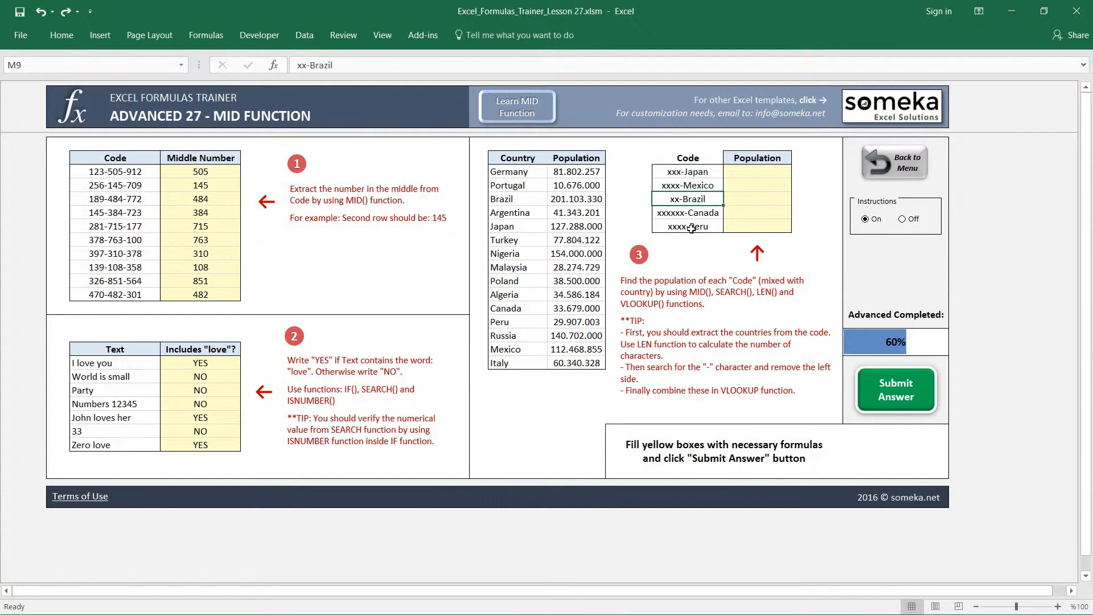
pyautogui.press('Up')
pyautogui.press('Up')
pyautogui.press('Up')
pyautogui.press('Down')
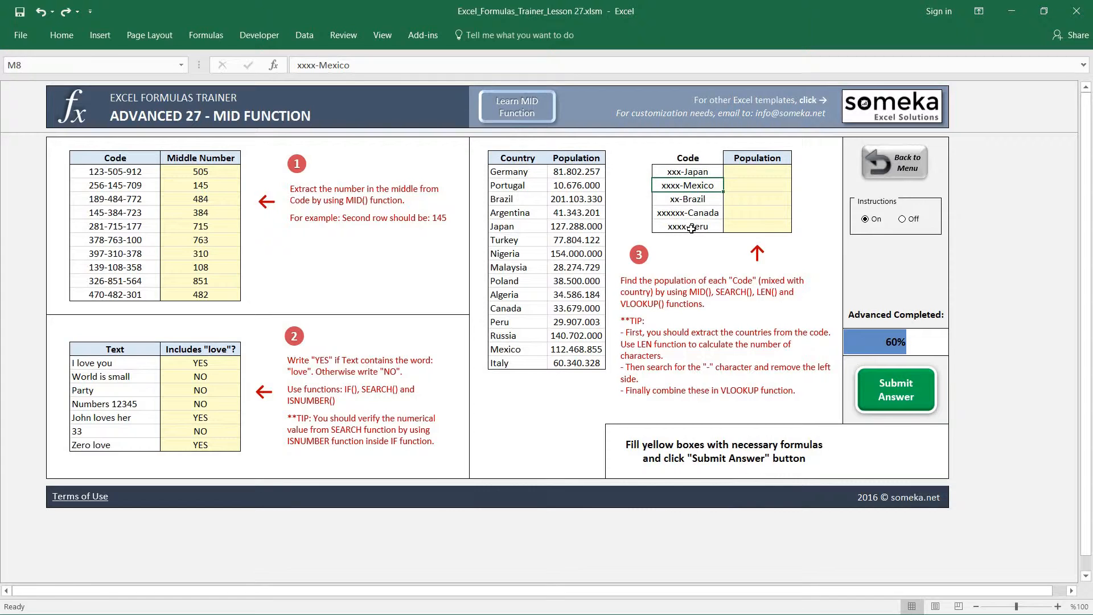
pyautogui.press('Down')
pyautogui.press('Up')
pyautogui.press('Up')
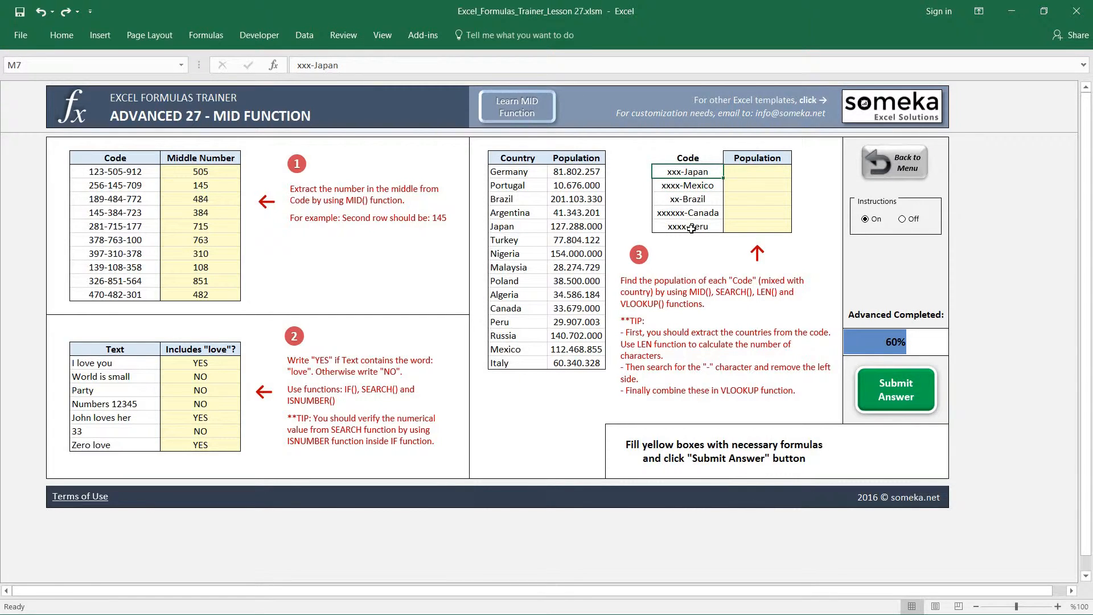
pyautogui.press('Down')
pyautogui.press('Down')
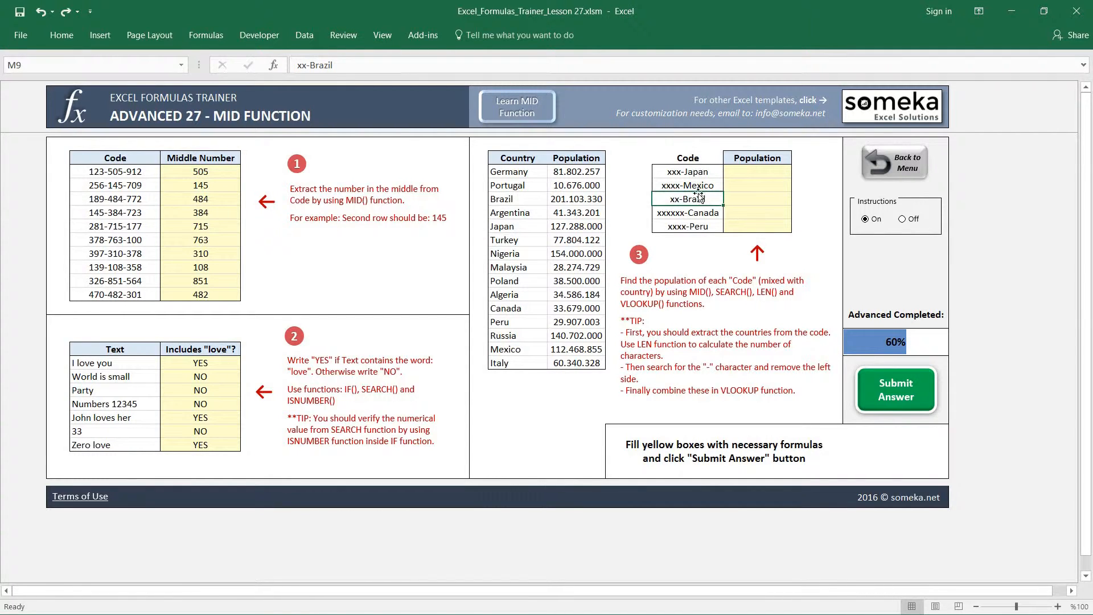
pyautogui.click(746, 174)
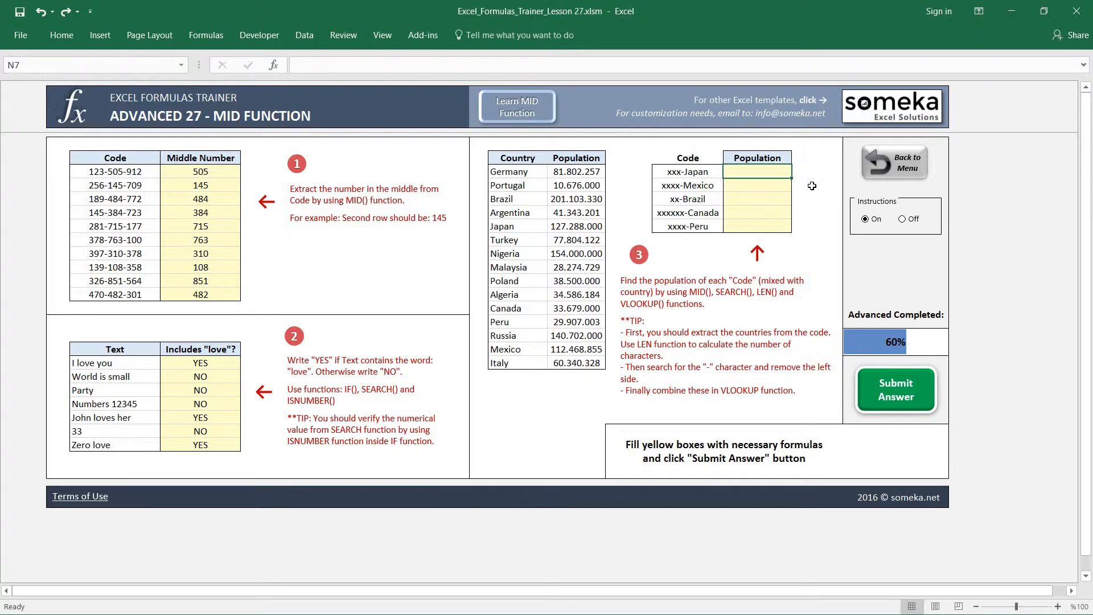
# Step: Enter the formula =SEARCH("-";M7) in N7 to locate the dash in the Japan code
pyautogui.press('Left')
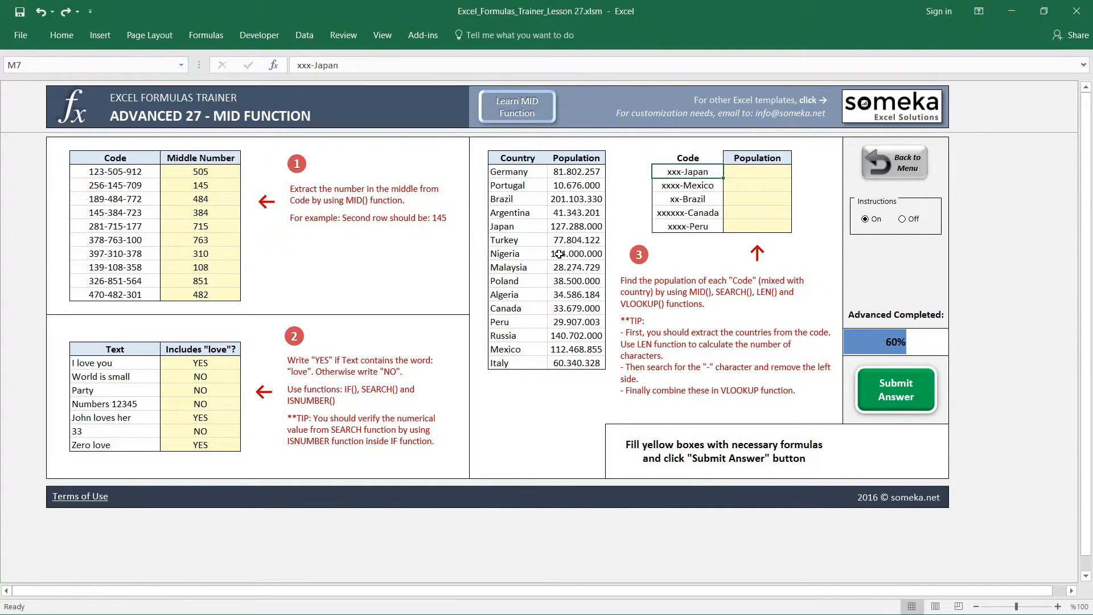
pyautogui.press('Right')
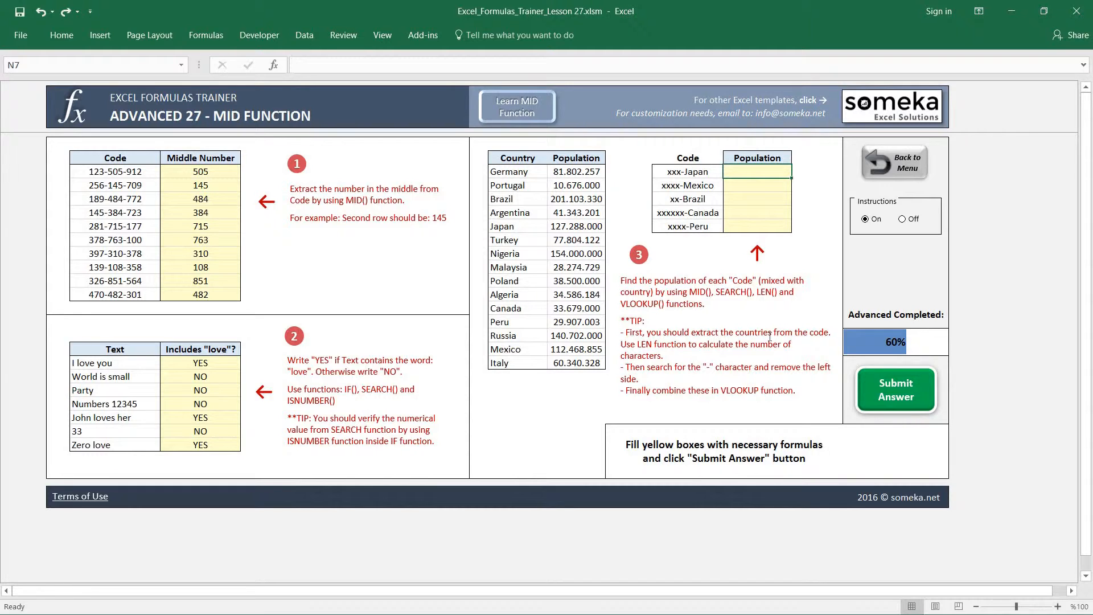
pyautogui.write('=')
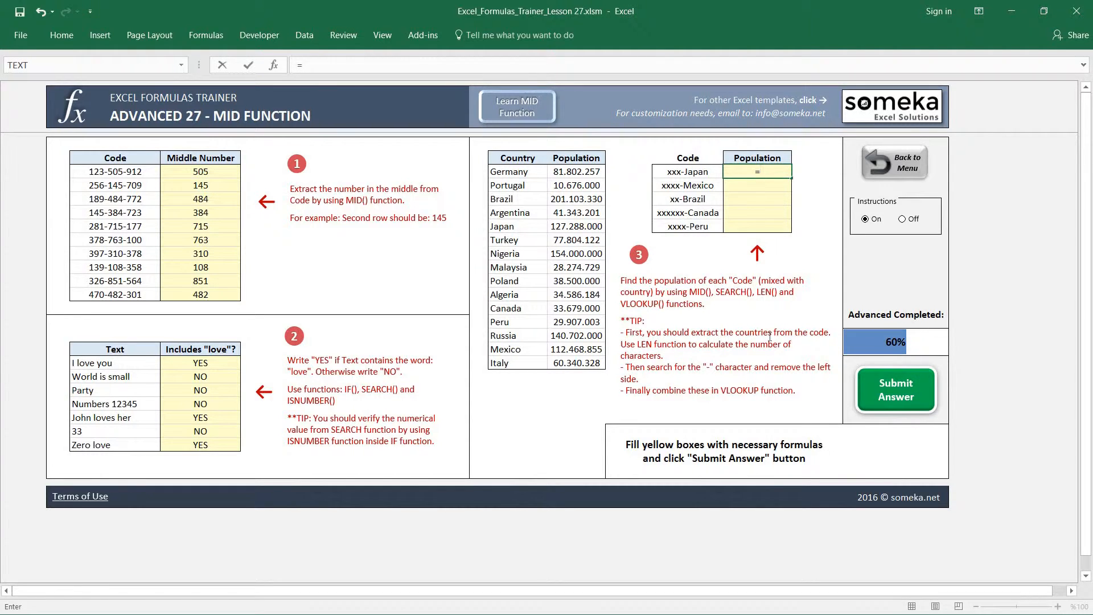
pyautogui.write('SEARCH(')
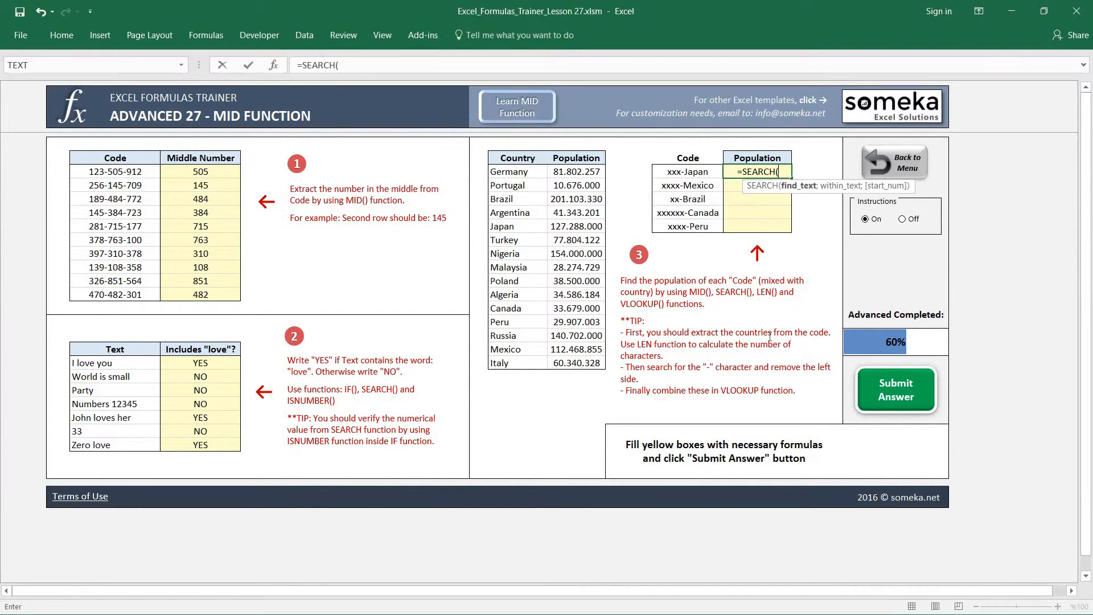
pyautogui.write('"-"')
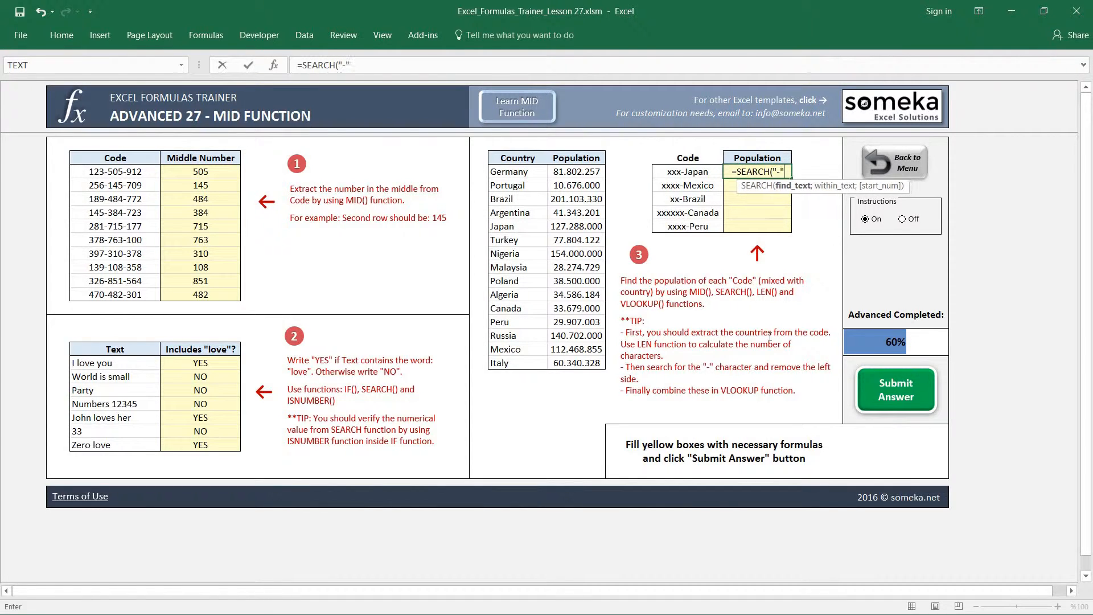
pyautogui.write(';')
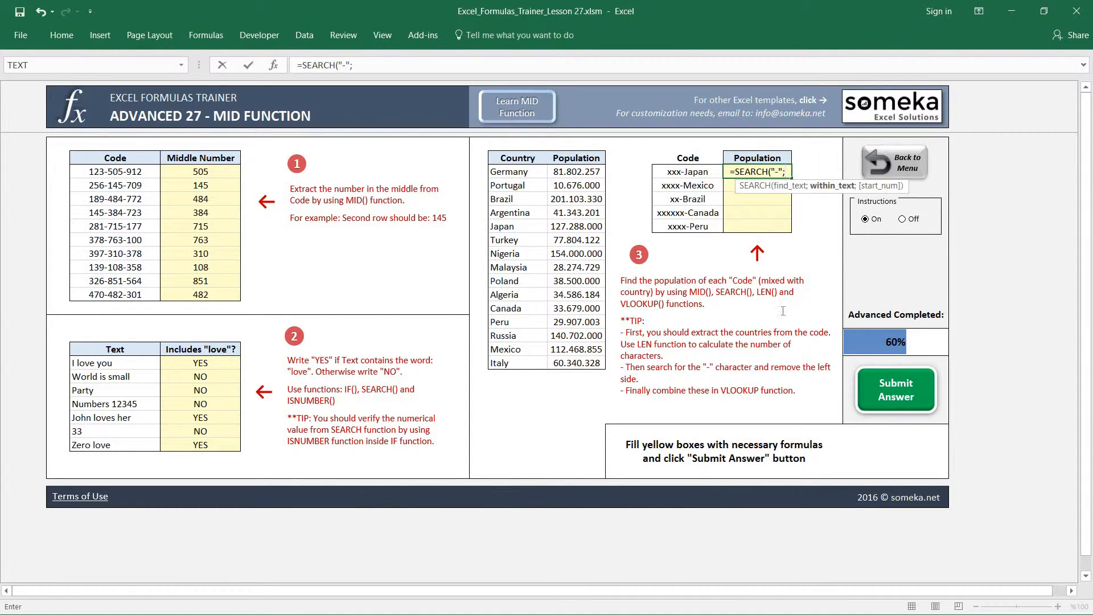
pyautogui.click(704, 174)
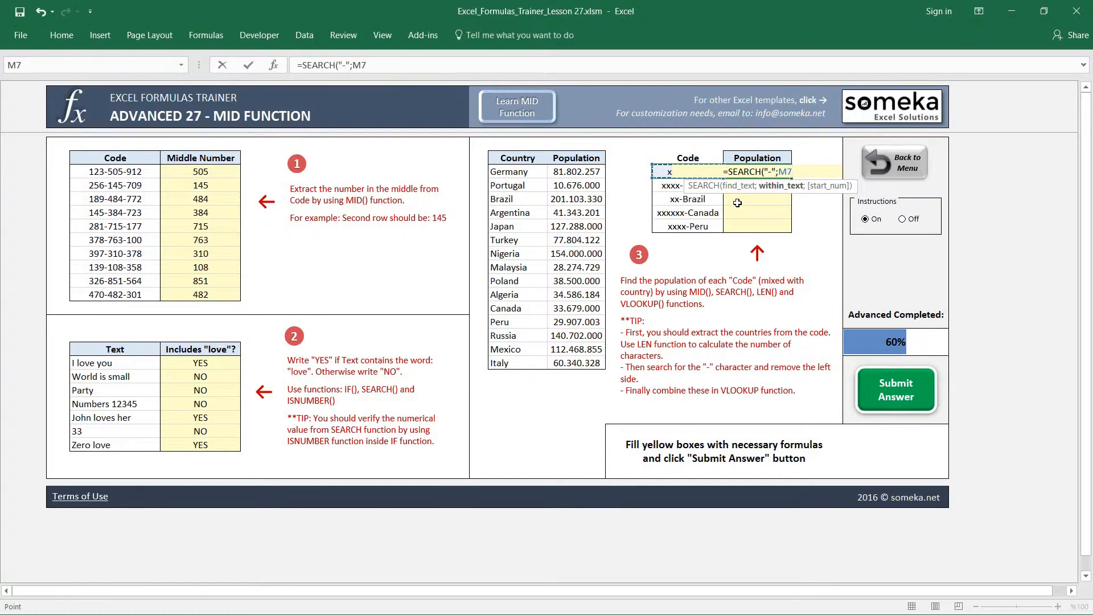
pyautogui.write(')')
pyautogui.press('Return')
# Step: Copy the N7 SEARCH formula and paste only the formula down the Population column to N11
pyautogui.press('Up')
pyautogui.hotkey('ctrl', 'c')
pyautogui.hotkey('shift', 'Down')
pyautogui.hotkey('shift', 'Down')
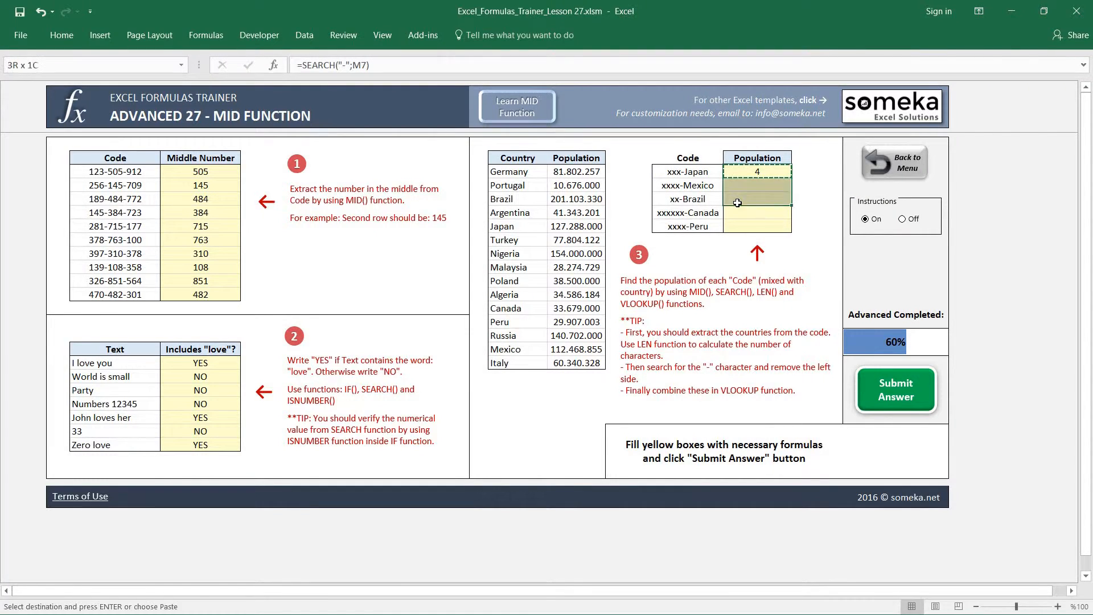
pyautogui.hotkey('shift', 'Down')
pyautogui.hotkey('shift', 'Down')
pyautogui.hotkey('ctrl', 'alt', 'v')
pyautogui.press('f')
pyautogui.press('Return')
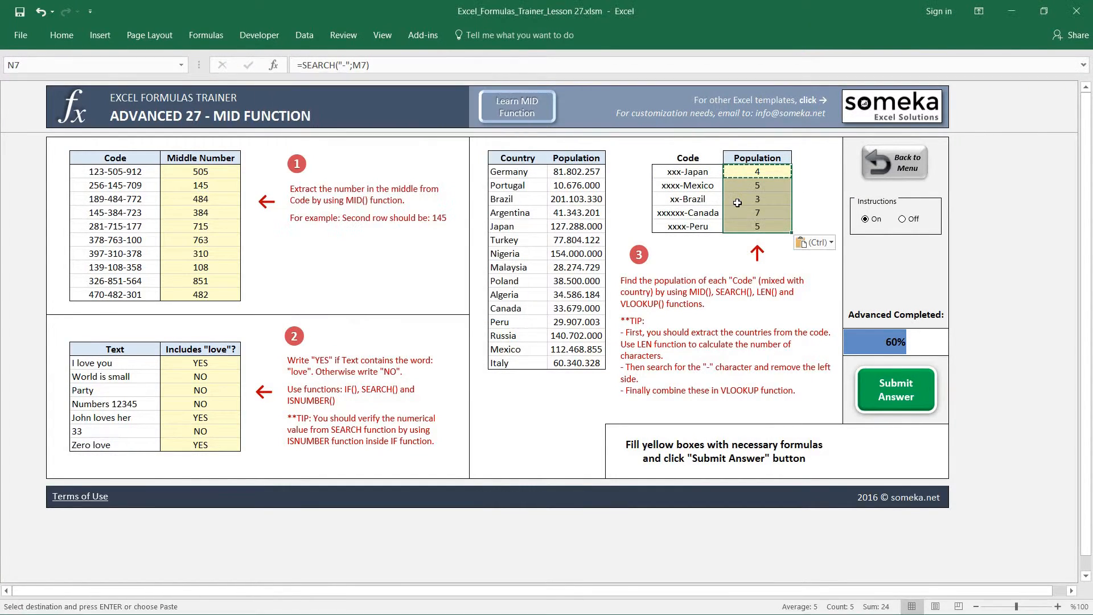
pyautogui.press('Down')
pyautogui.press('Escape')
pyautogui.press('Up')
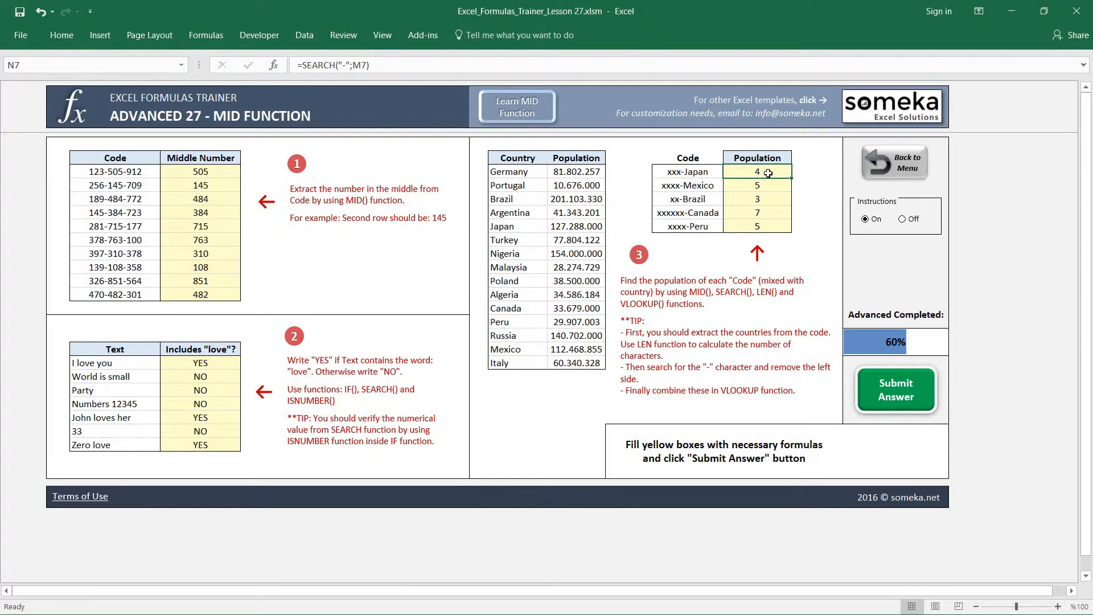
# Step: Wrap the SEARCH in N7 in a MID function so that the formula reads =MID(M7;SEARCH("-";M7)+1;5)
pyautogui.click(303, 64)
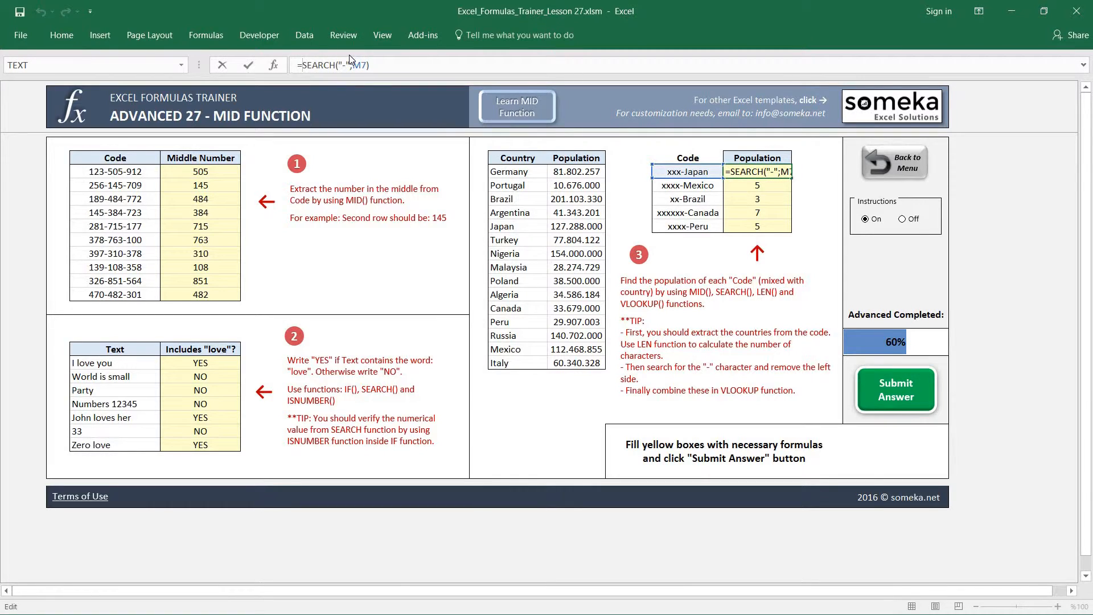
pyautogui.write('MID(')
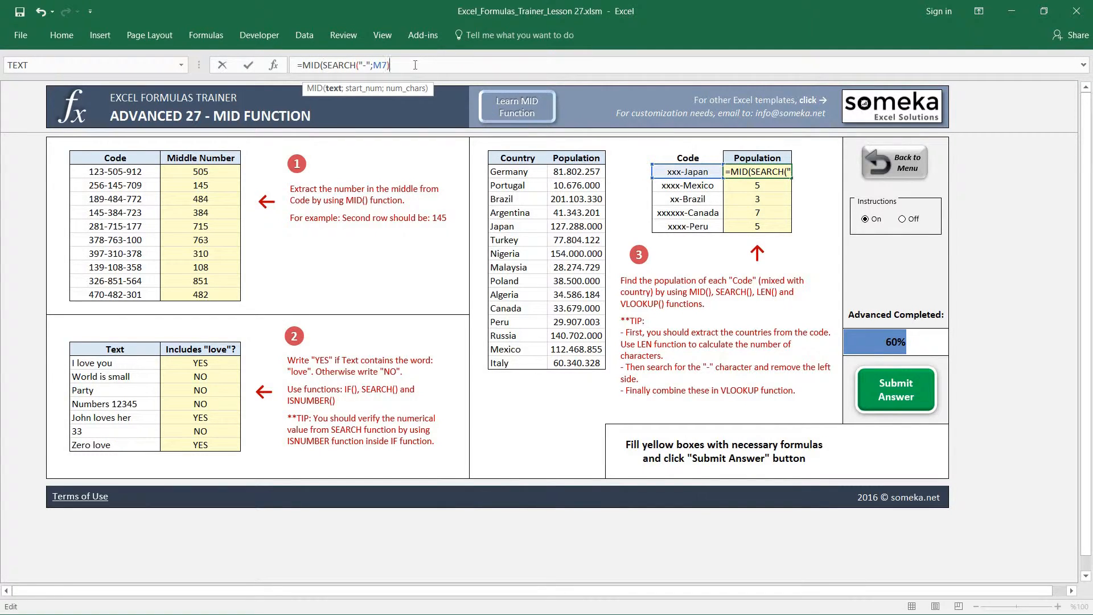
pyautogui.write('1')
pyautogui.click(324, 65)
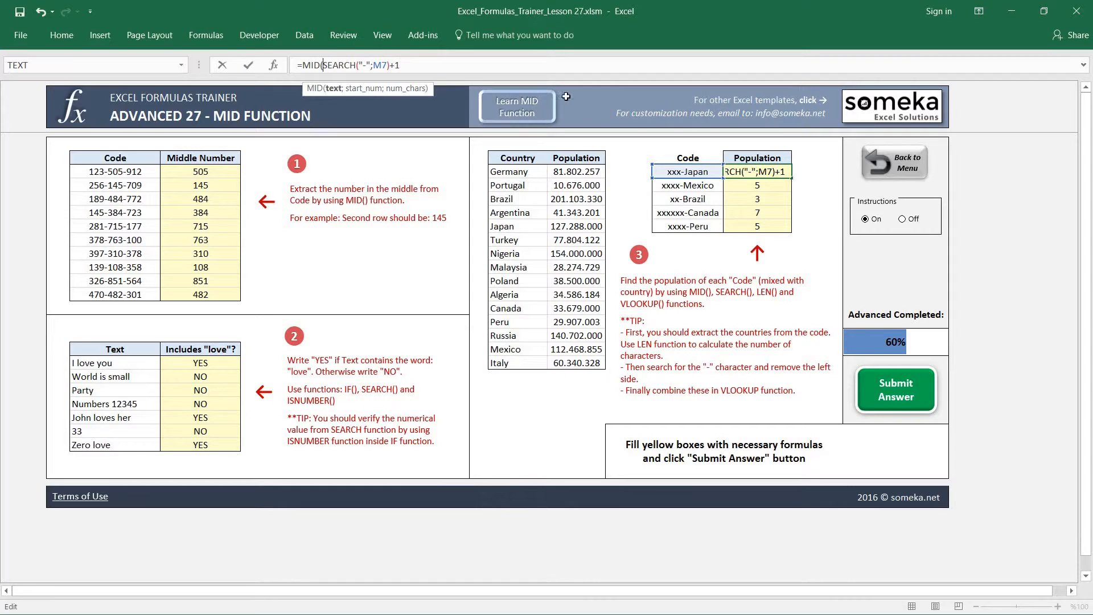
pyautogui.click(695, 171)
pyautogui.write(';')
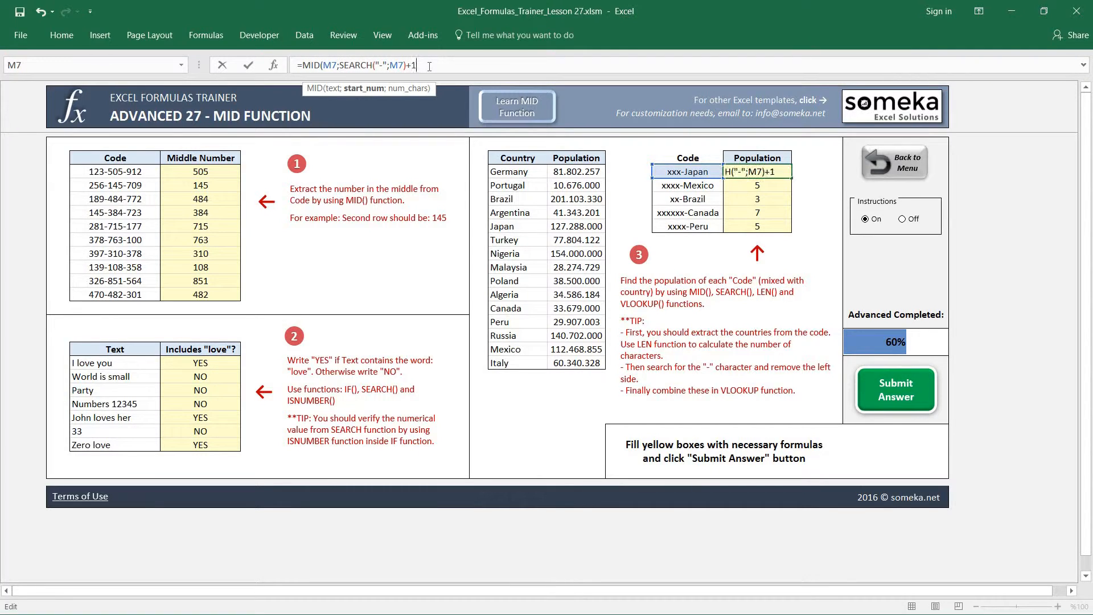
pyautogui.write(';')
pyautogui.write('5')
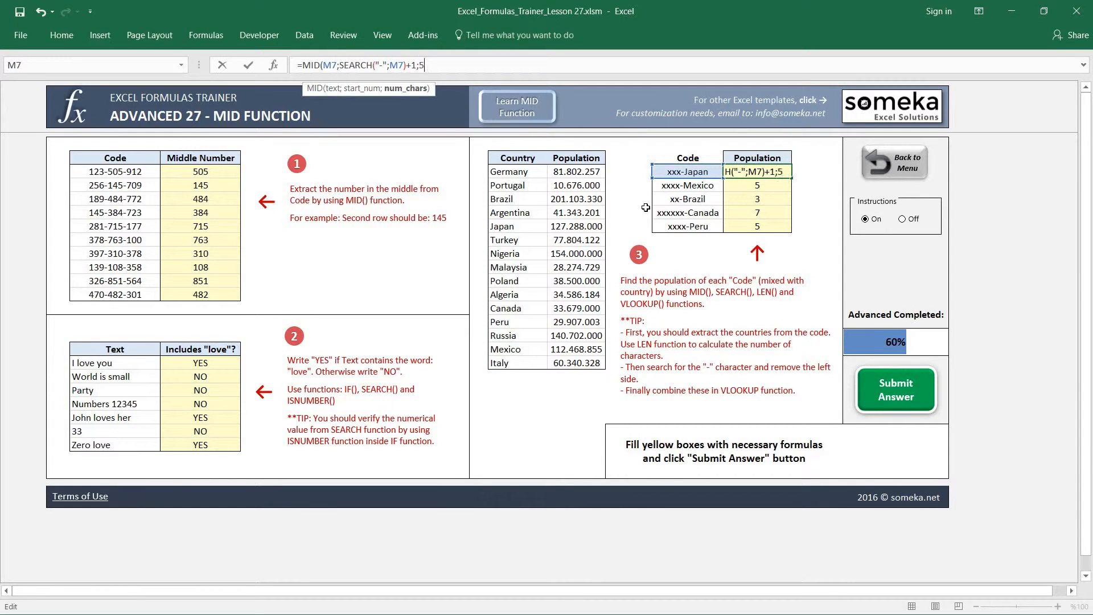
pyautogui.press('Return')
# Step: Copy the N7 MID formula and paste only the formula down the Population column to N11
pyautogui.press('Up')
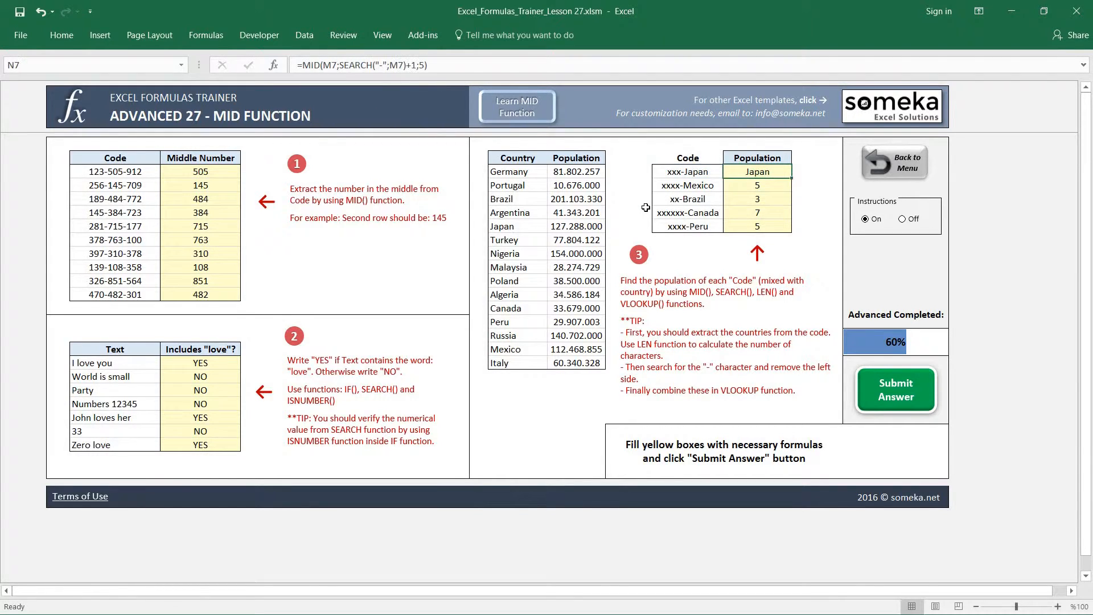
pyautogui.hotkey('ctrl', 'c')
pyautogui.hotkey('shift', 'Down')
pyautogui.hotkey('shift', 'Down')
pyautogui.hotkey('shift', 'Down')
pyautogui.hotkey('shift', 'Down')
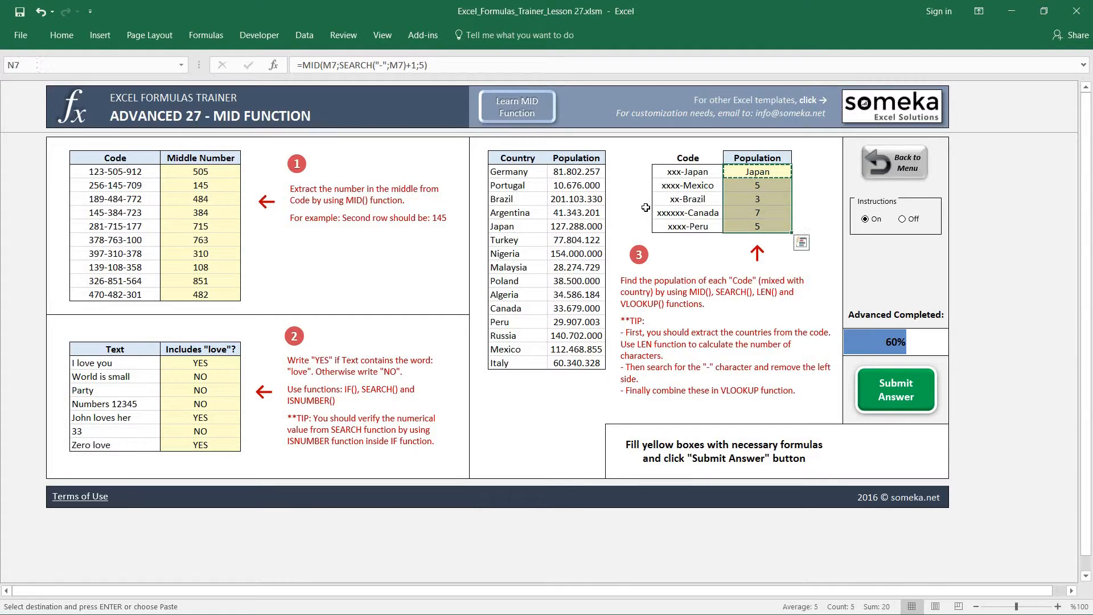
pyautogui.hotkey('ctrl', 'alt', 'v')
pyautogui.press('f')
pyautogui.press('Return')
pyautogui.press('Down')
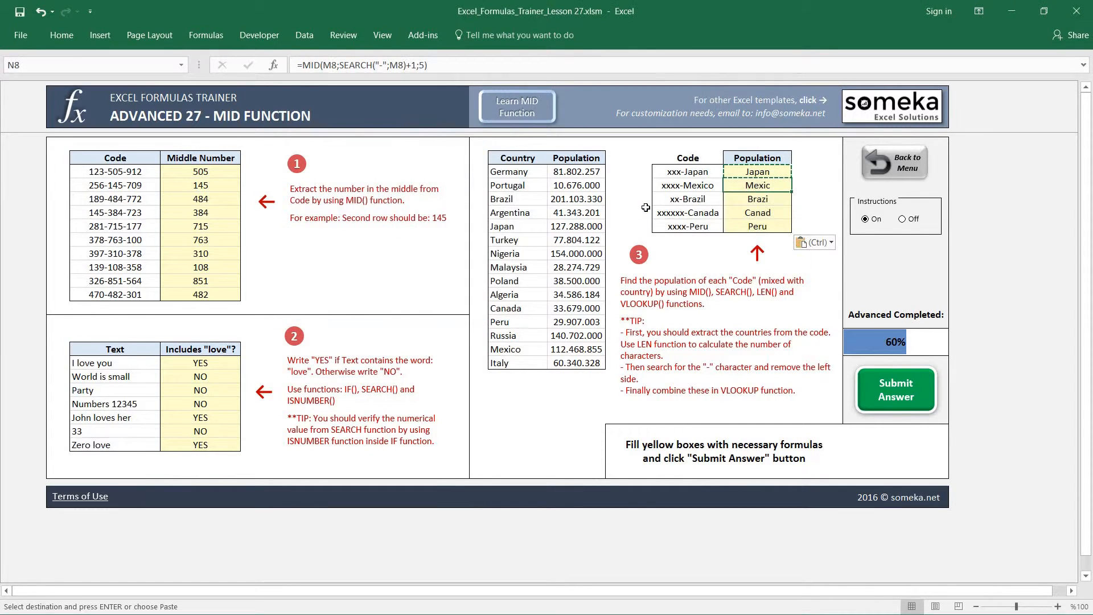
pyautogui.press('Escape')
# Step: Compare the extracted text in N8 with its Mexico code and inspect the fixed num_chars argument in its MID formula
pyautogui.press('Down')
pyautogui.press('Up')
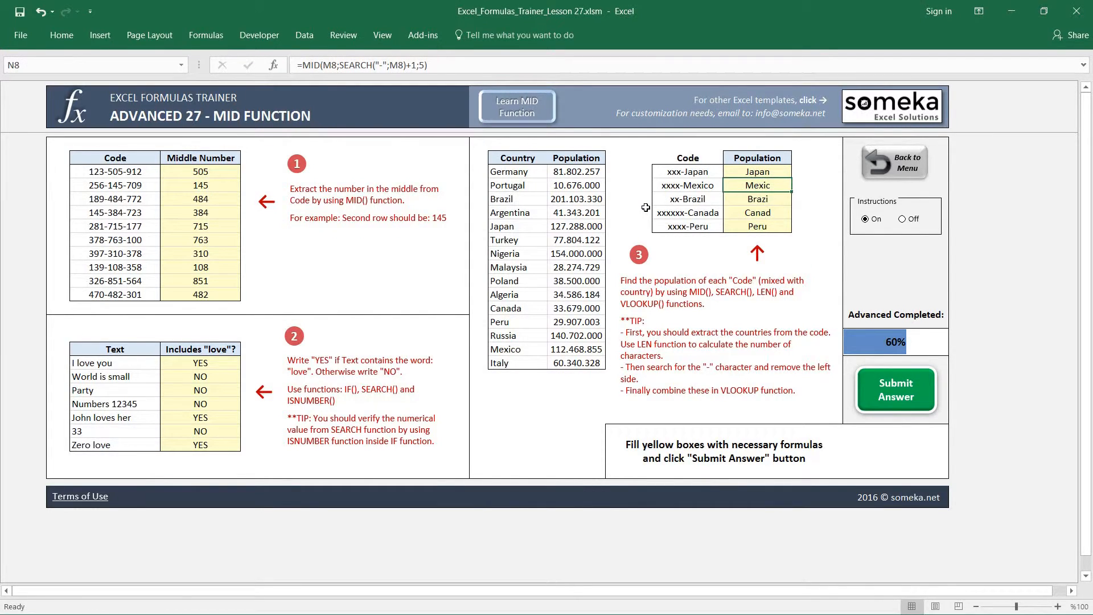
pyautogui.press('Left')
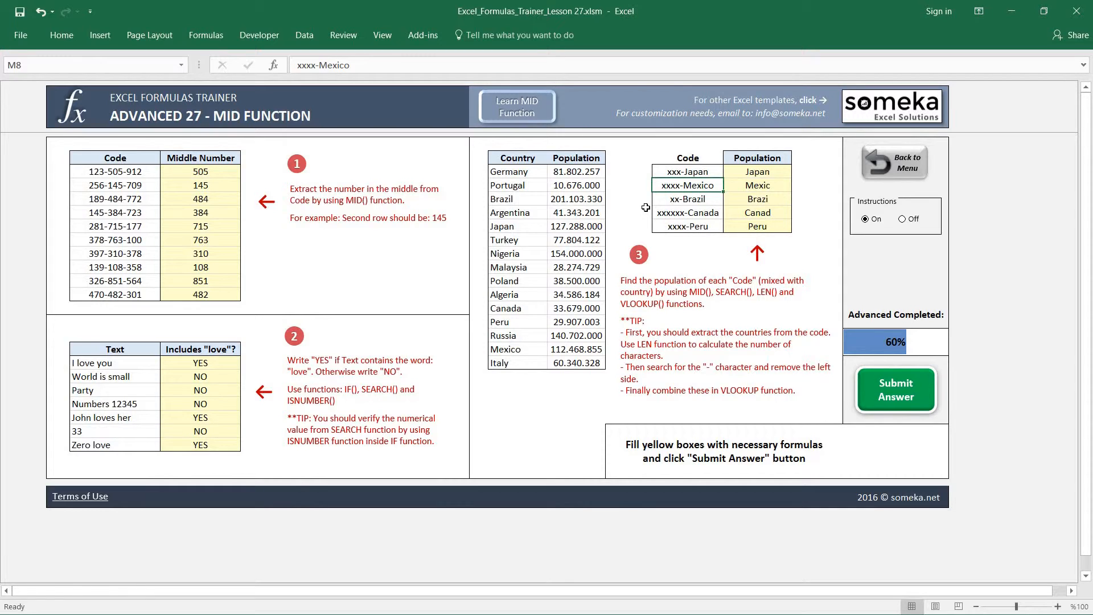
pyautogui.press('Right')
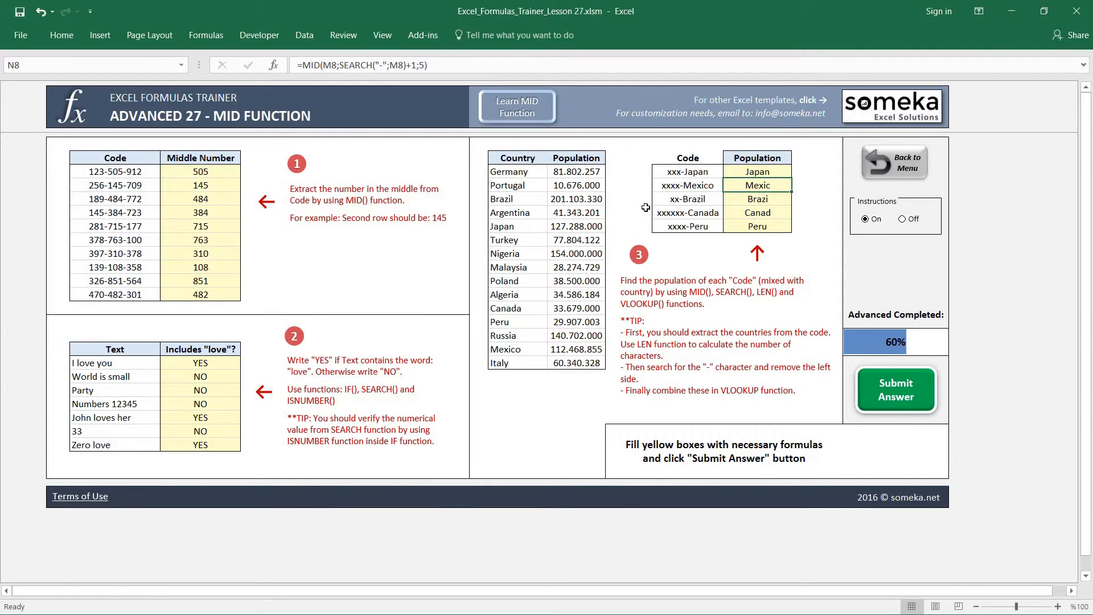
pyautogui.click(424, 65)
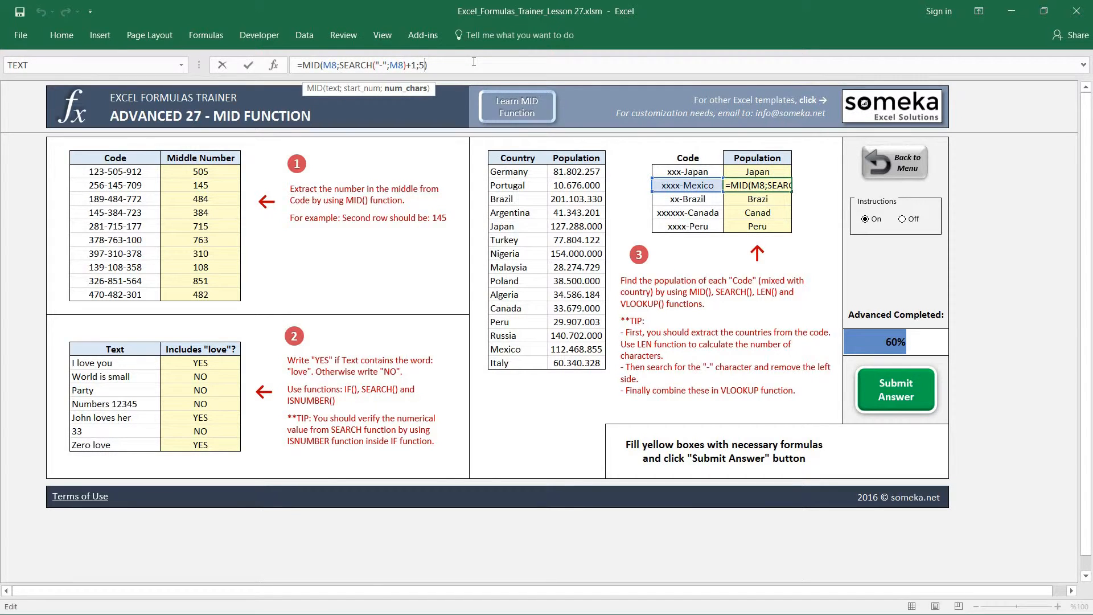
pyautogui.hotkey('ctrl', 'Return')
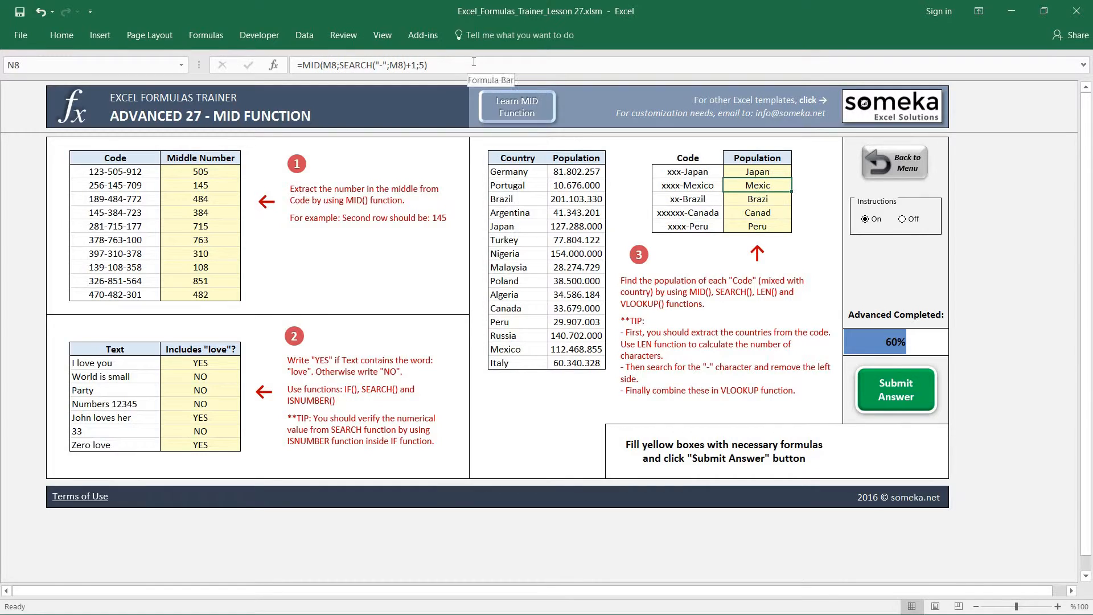
# Step: Enter the helper formula =LEN(M7) in O7 to count the characters of the Japan code
pyautogui.click(685, 172)
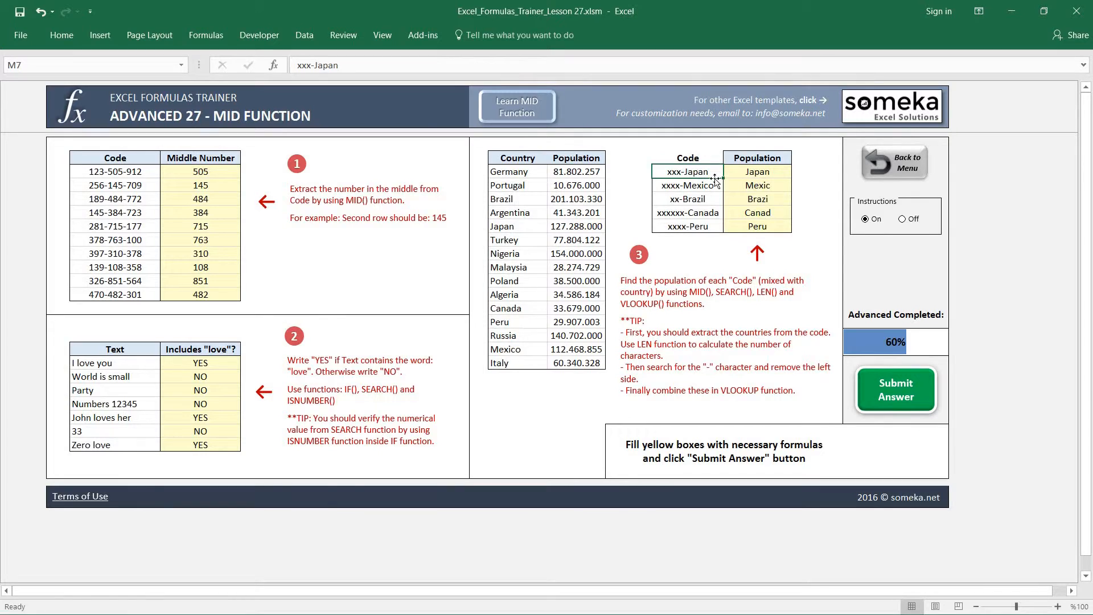
pyautogui.click(807, 172)
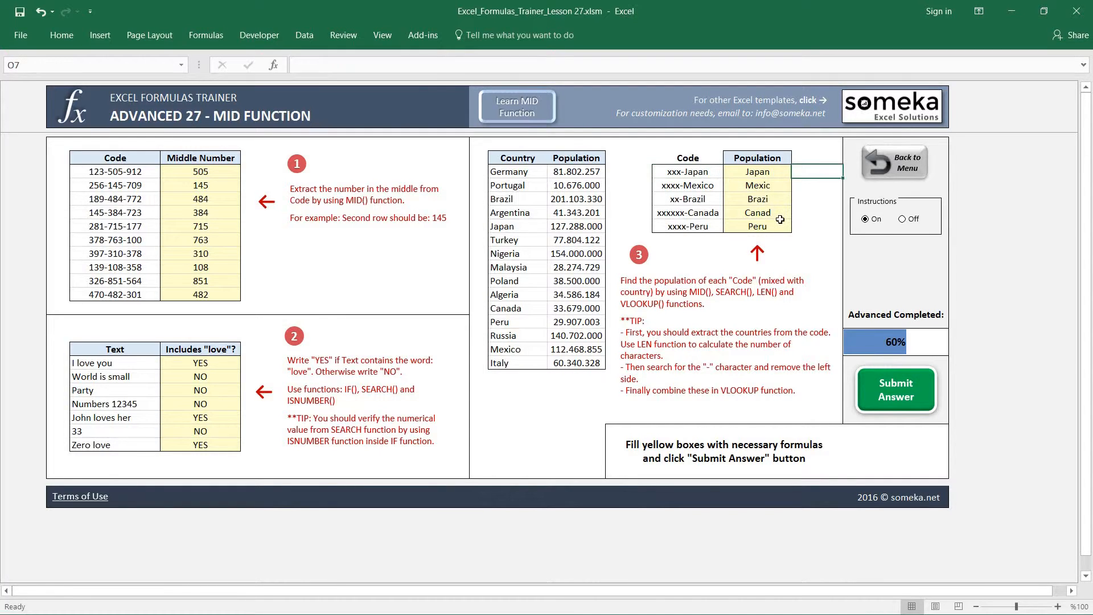
pyautogui.write('=')
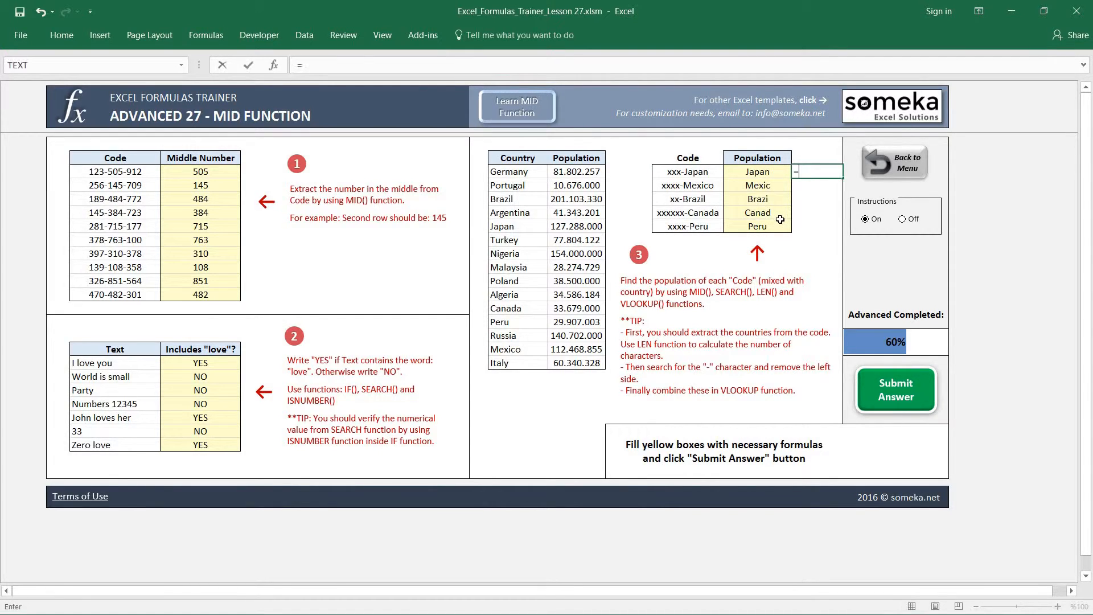
pyautogui.write('LEN(')
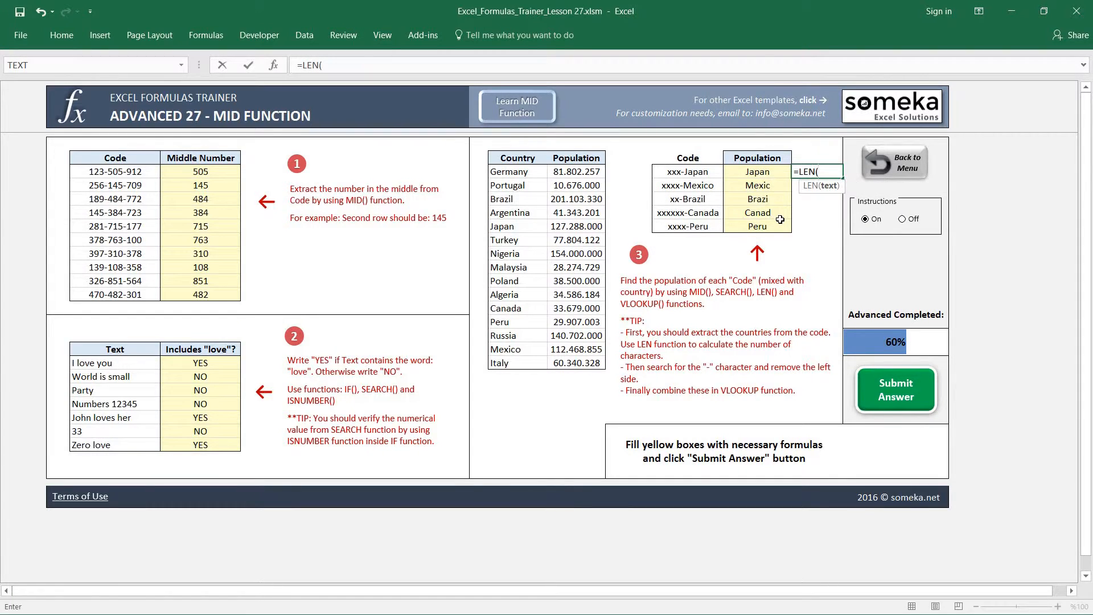
pyautogui.press('Left')
pyautogui.press('Left')
pyautogui.press('Return')
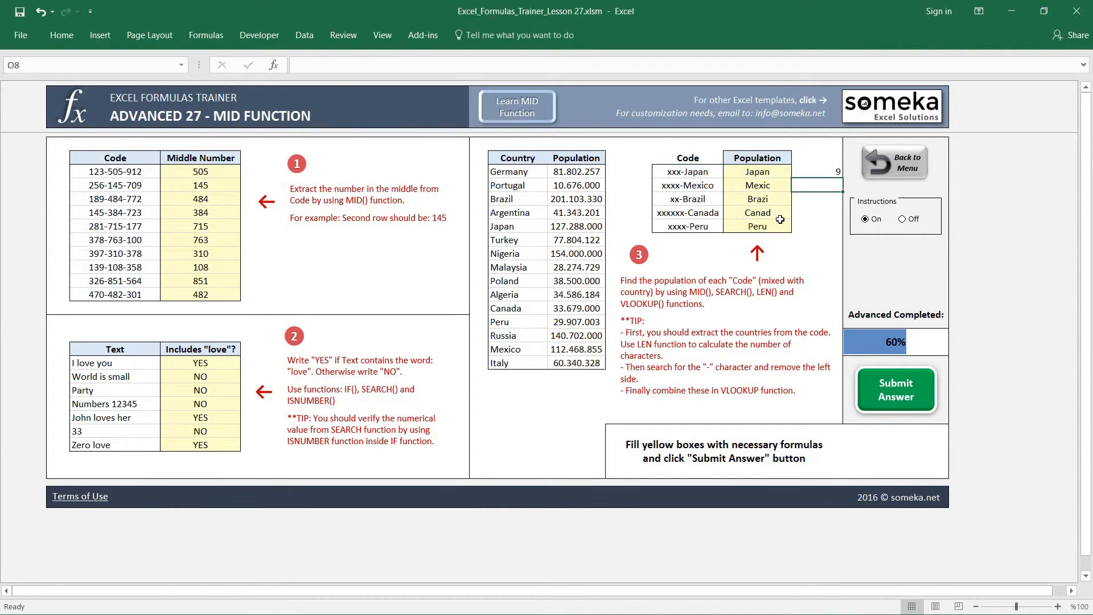
pyautogui.press('Up')
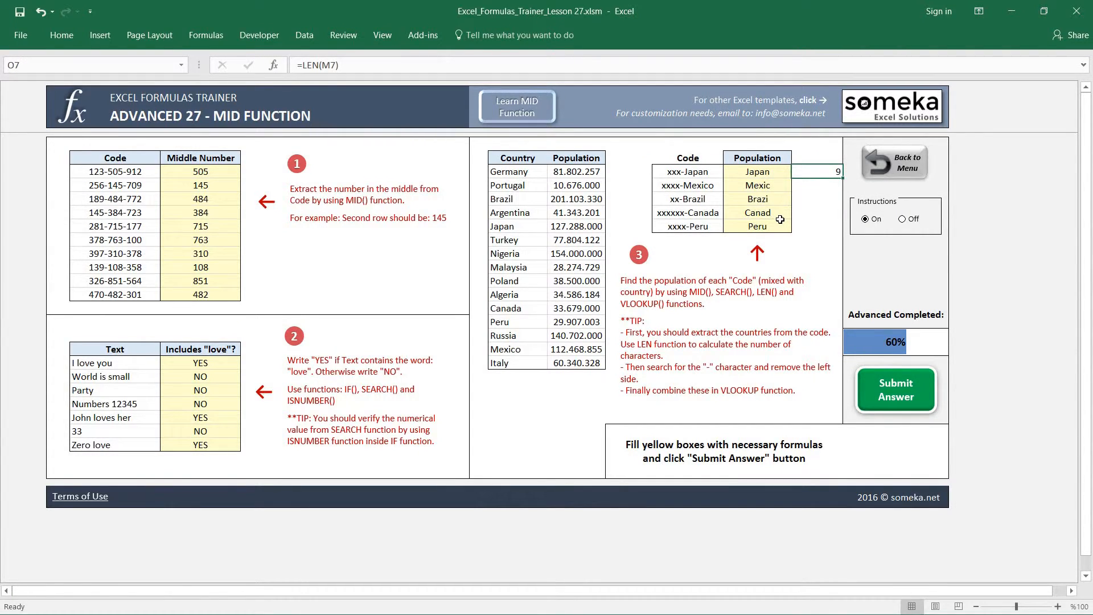
# Step: Copy the LEN helper formula from O7 down to O11 to count the characters of every code
pyautogui.press('Down')
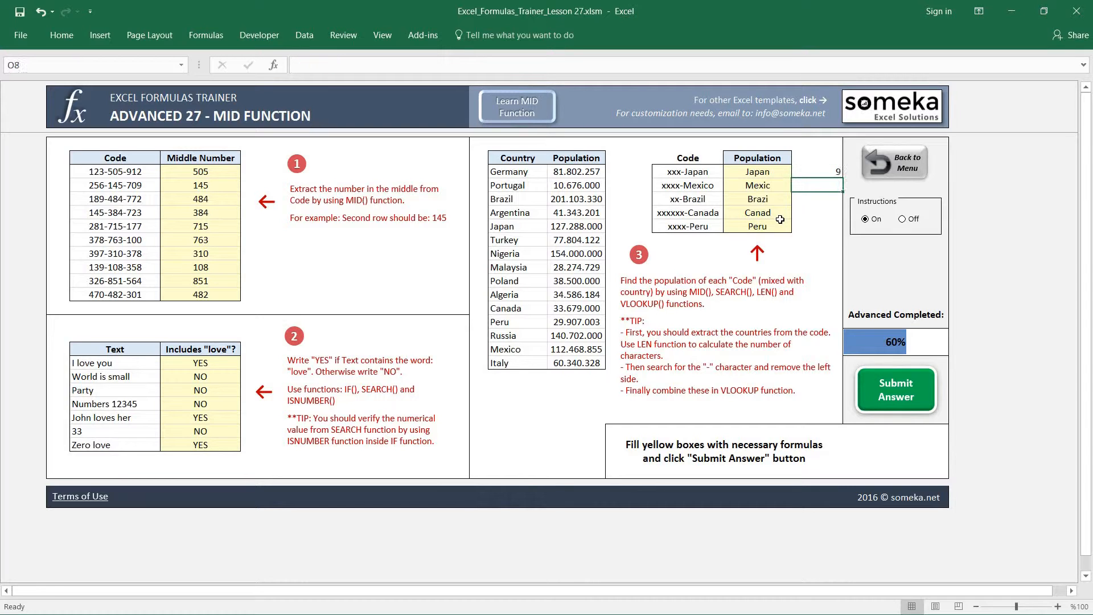
pyautogui.press('Up')
pyautogui.hotkey('ctrl', 'c')
pyautogui.hotkey('shift', 'Down')
pyautogui.hotkey('shift', 'Down')
pyautogui.hotkey('shift', 'Down')
pyautogui.hotkey('shift', 'Down')
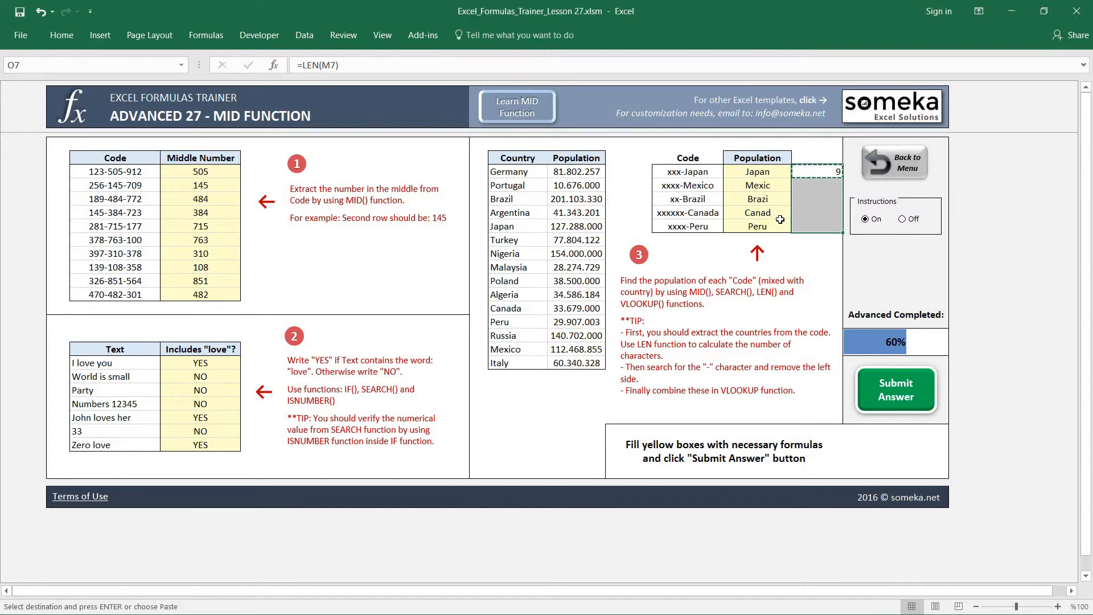
pyautogui.press('Return')
pyautogui.press('Down')
pyautogui.press('Left')
pyautogui.press('Left')
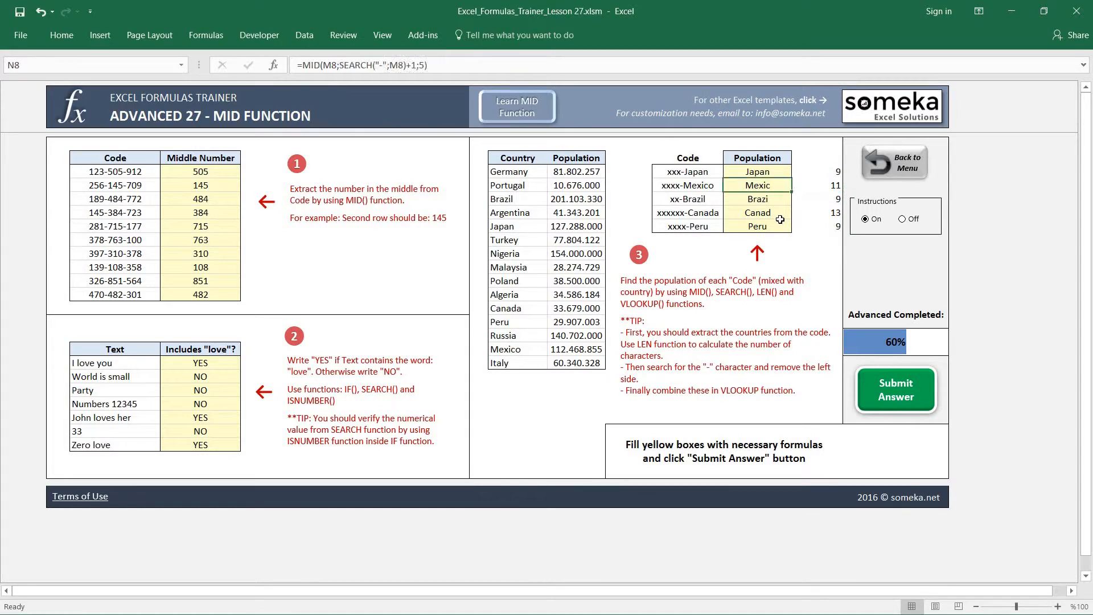
pyautogui.press('Right')
pyautogui.press('Right')
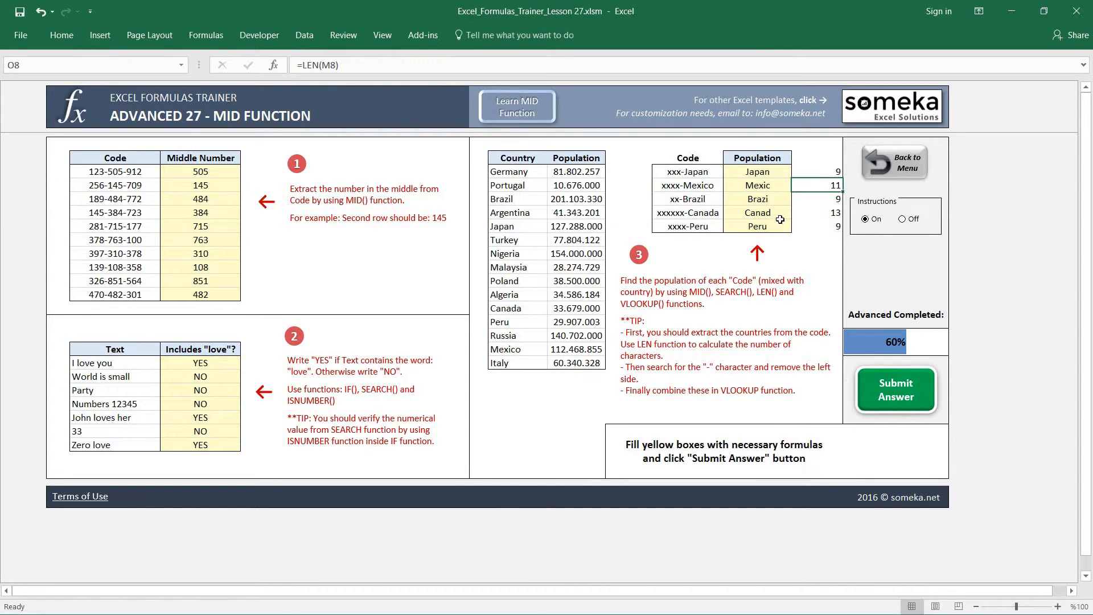
pyautogui.press('Down')
# Step: Extend the helper formula in O7 to =LEN(M7)-SEARCH("-";M7)
pyautogui.click(818, 174)
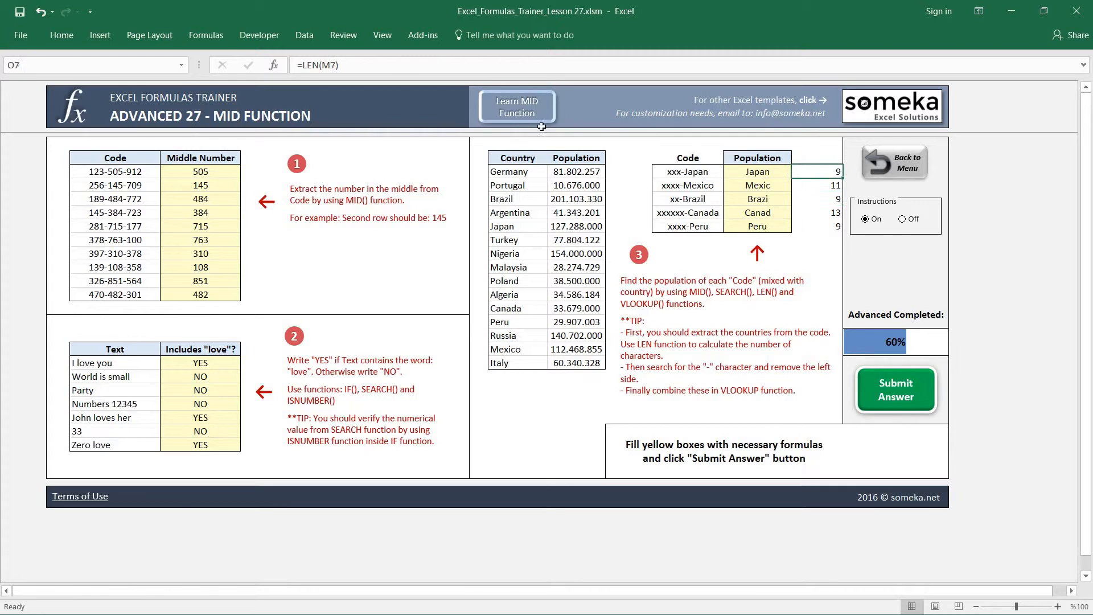
pyautogui.click(384, 69)
pyautogui.write('-')
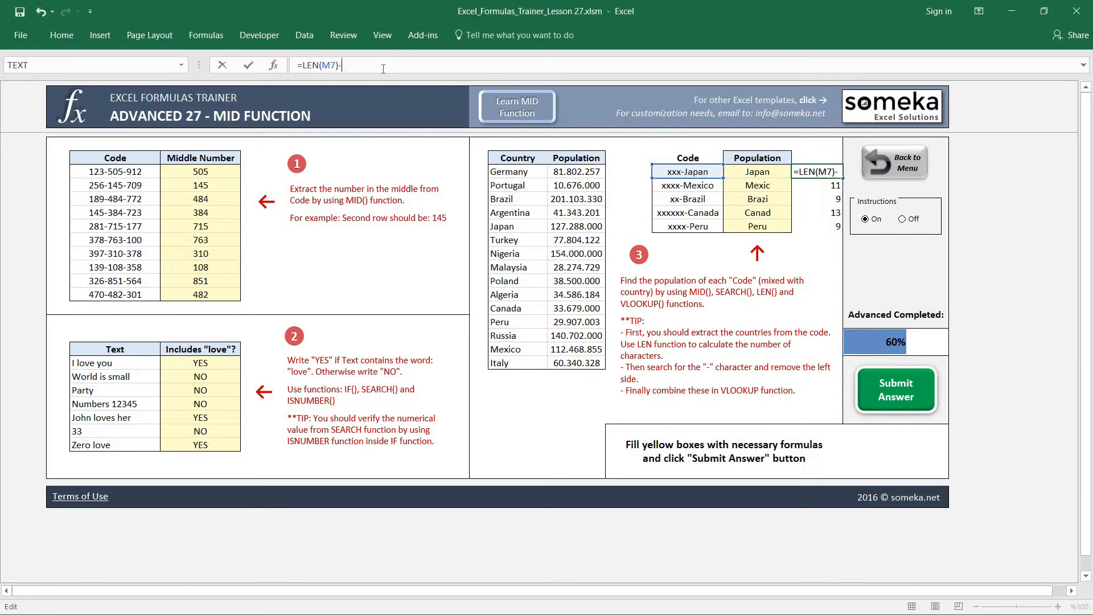
pyautogui.write('SEARCH(')
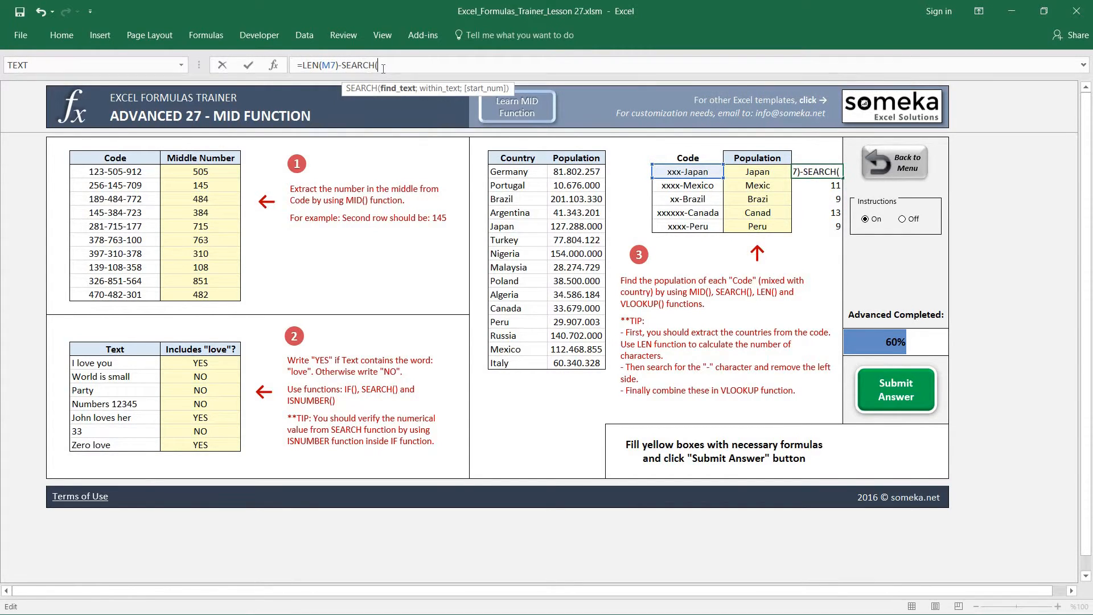
pyautogui.write('"-";')
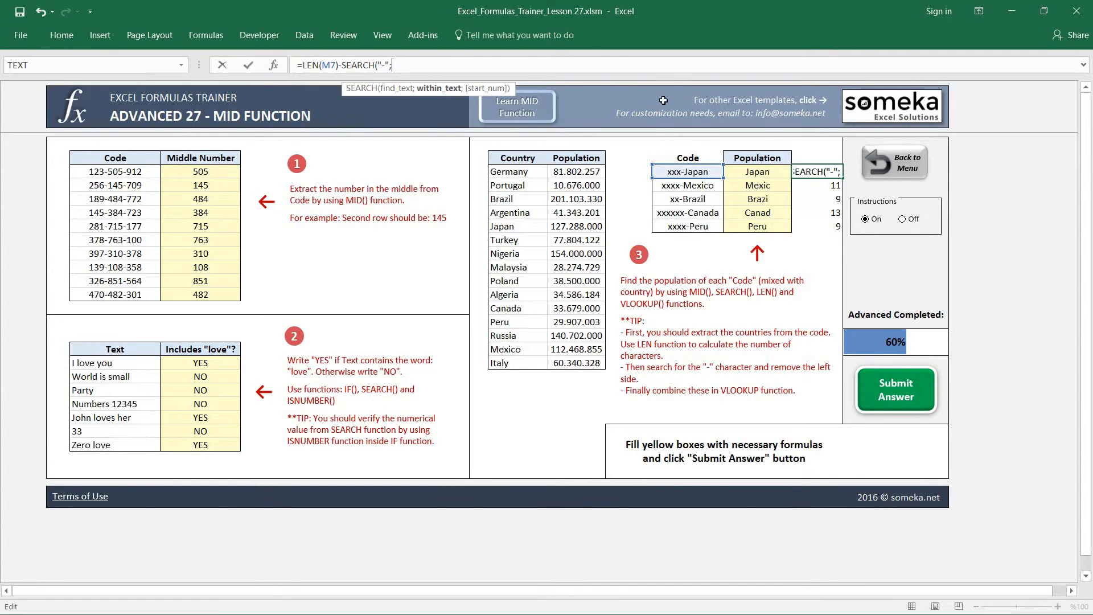
pyautogui.keyDown('shift'); pyautogui.click(381, 60); pyautogui.keyUp('shift')
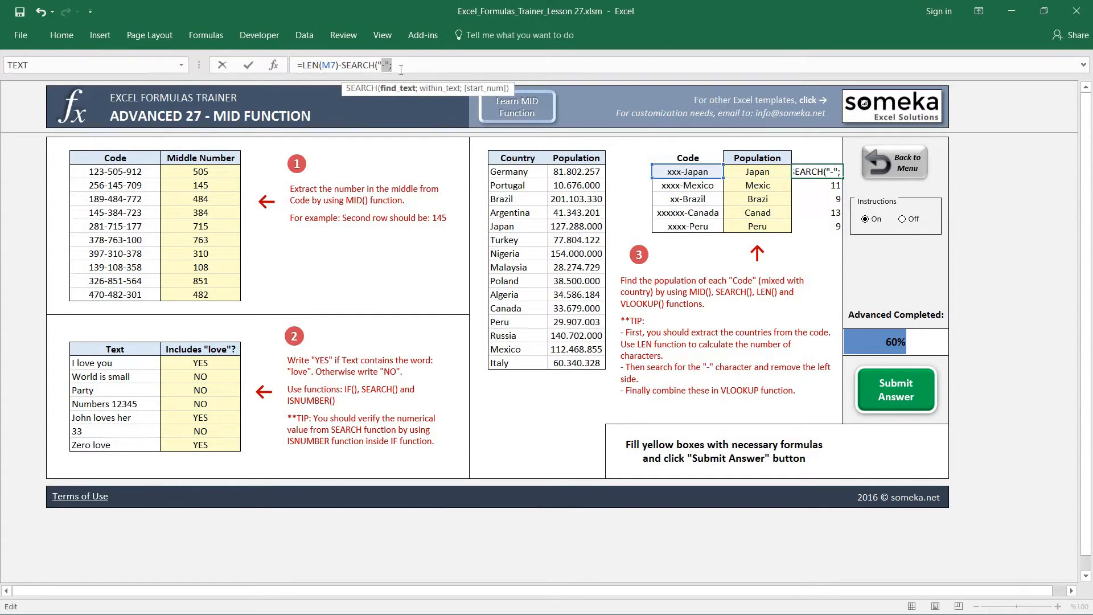
pyautogui.click(401, 70)
pyautogui.click(696, 172)
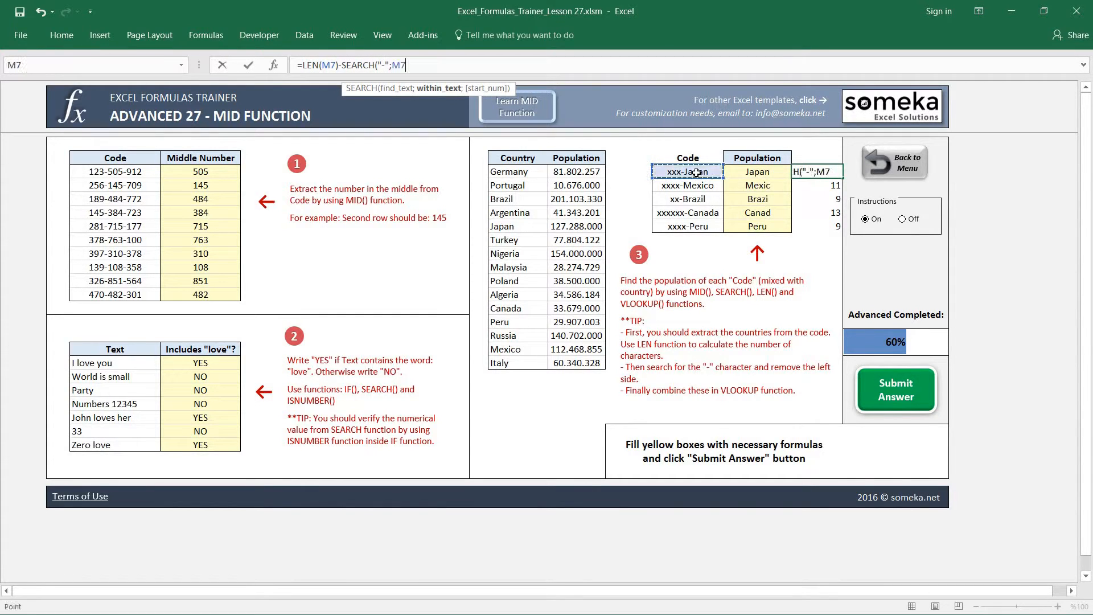
pyautogui.write(')')
pyautogui.hotkey('ctrl', 'Return')
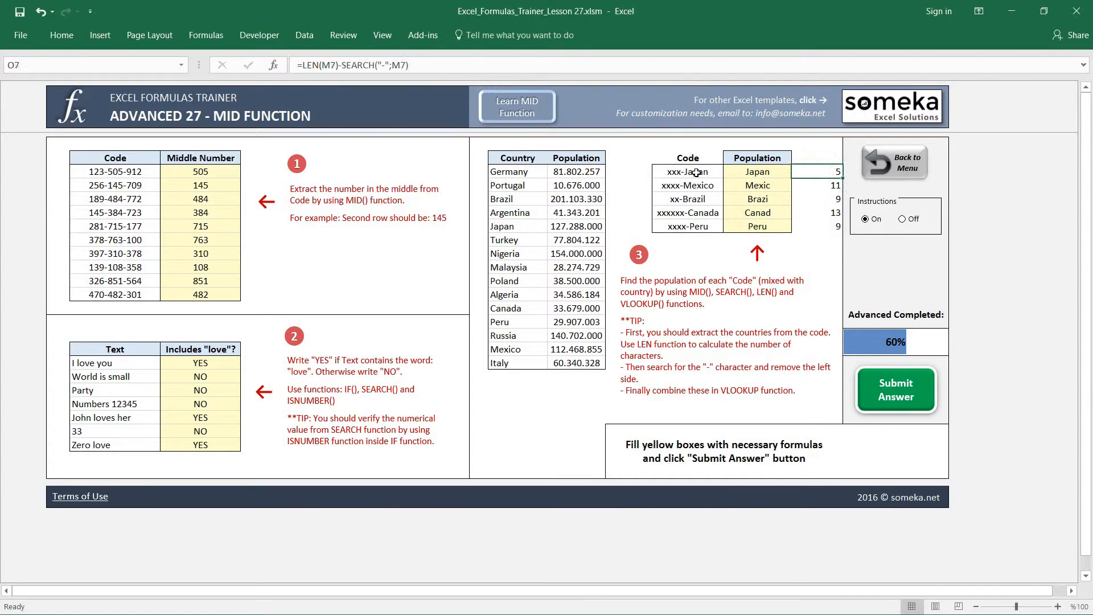
# Step: Copy the LEN-minus-SEARCH helper formula from O7 down to O11
pyautogui.hotkey('ctrl', 'c')
pyautogui.hotkey('shift', 'Down')
pyautogui.hotkey('shift', 'Down')
pyautogui.hotkey('shift', 'Down')
pyautogui.hotkey('shift', 'Down')
pyautogui.press('Return')
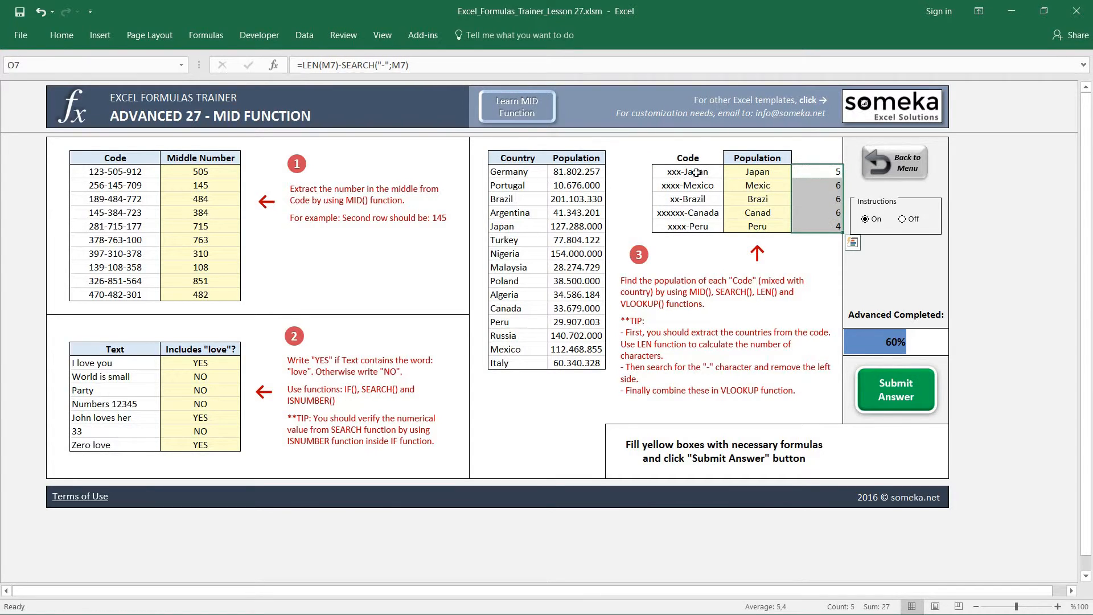
# Step: Compare the helper results in O7:O11 with the length of each country name in the codes
pyautogui.press('Down')
pyautogui.press('Down')
pyautogui.press('Down')
pyautogui.press('Up')
pyautogui.press('Up')
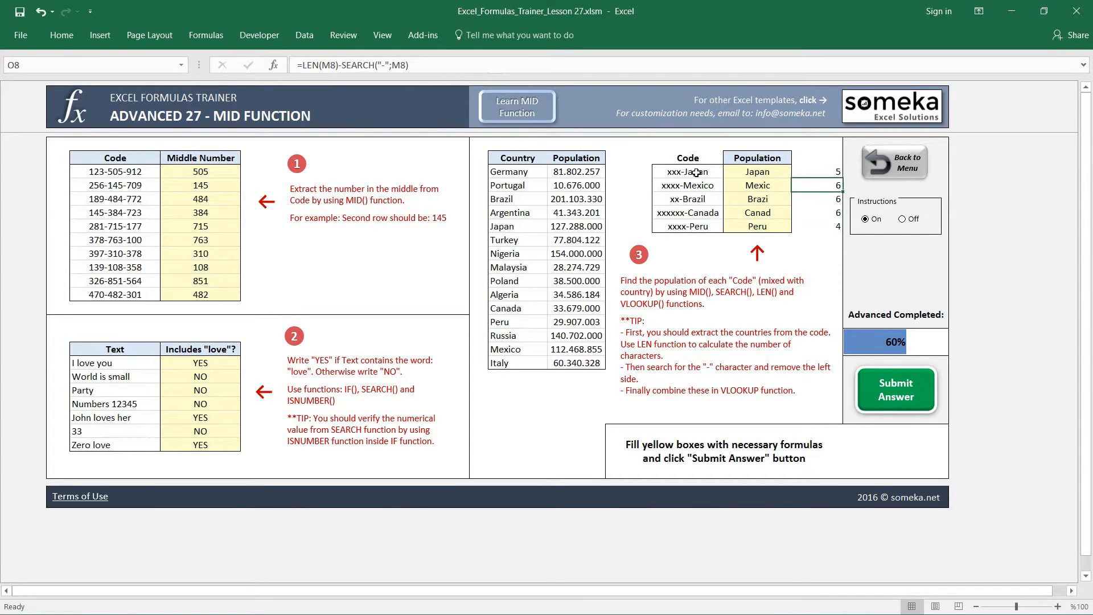
pyautogui.press('Down')
pyautogui.press('Down')
pyautogui.press('Down')
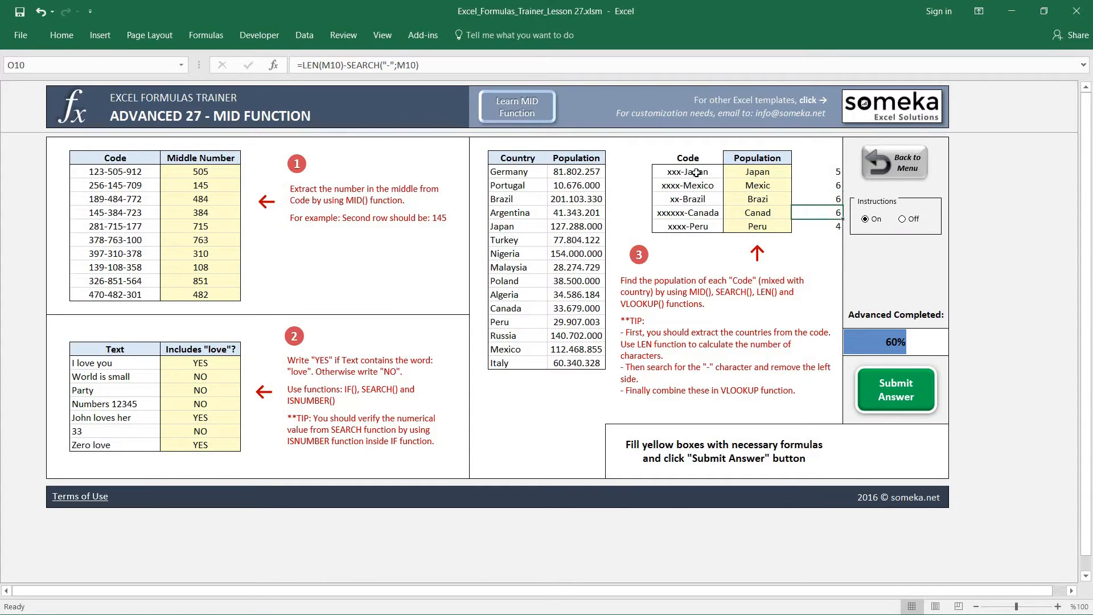
pyautogui.press('Up')
pyautogui.press('Up')
pyautogui.press('Up')
pyautogui.press('Up')
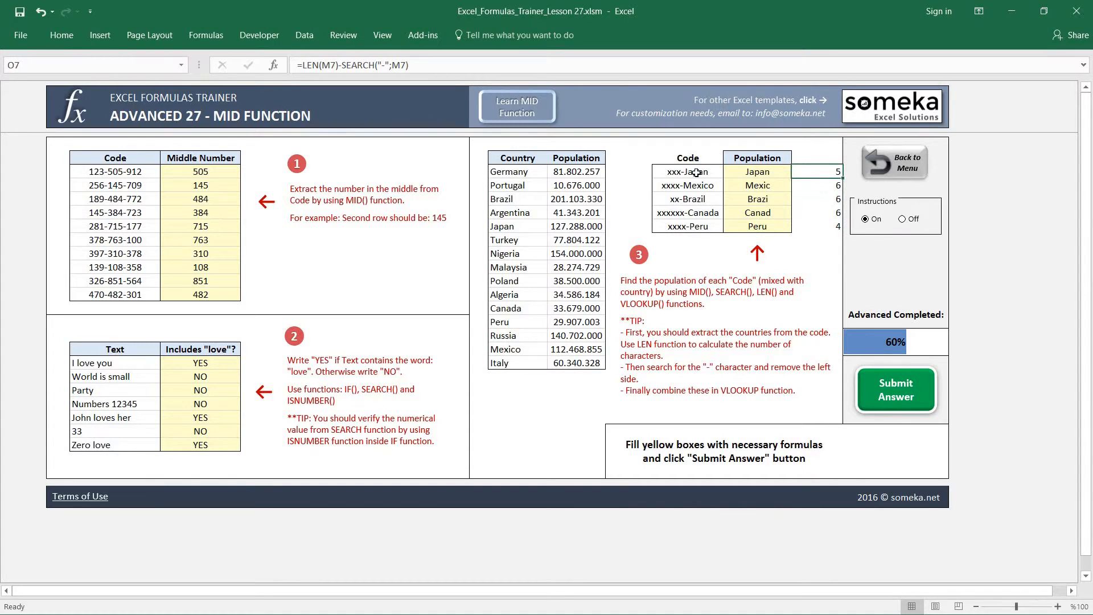
# Step: Replace the fixed 5 in the N7 MID formula with LEN(M7)-SEARCH("-";M7), reusing the expression from O7
pyautogui.moveTo(409, 65); pyautogui.dragTo(303, 65)
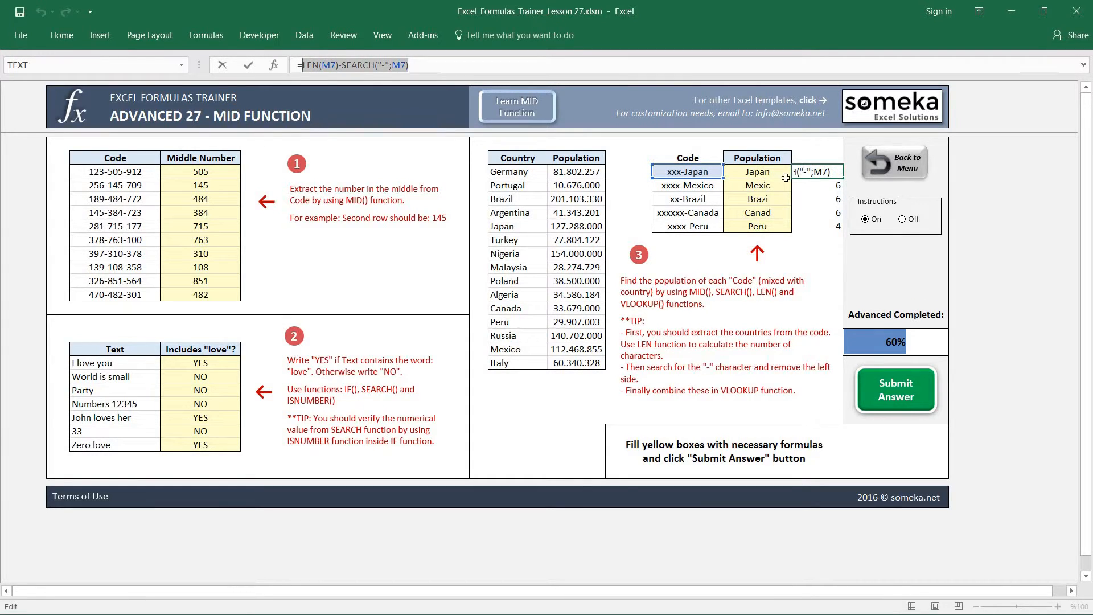
pyautogui.press('Escape')
pyautogui.click(752, 171)
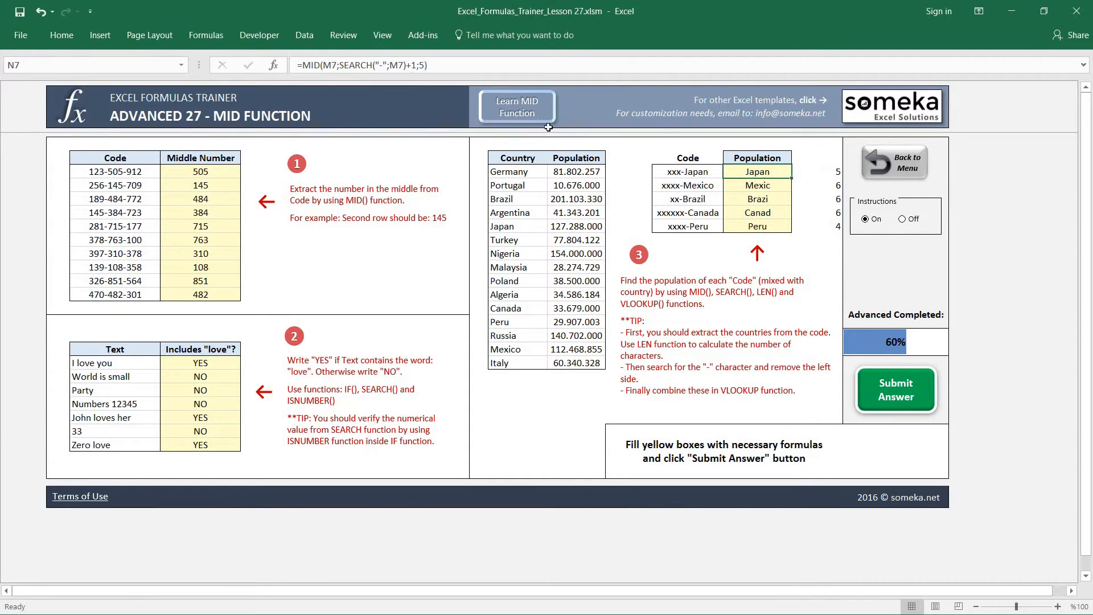
pyautogui.click(425, 61)
pyautogui.press('BackSpace')
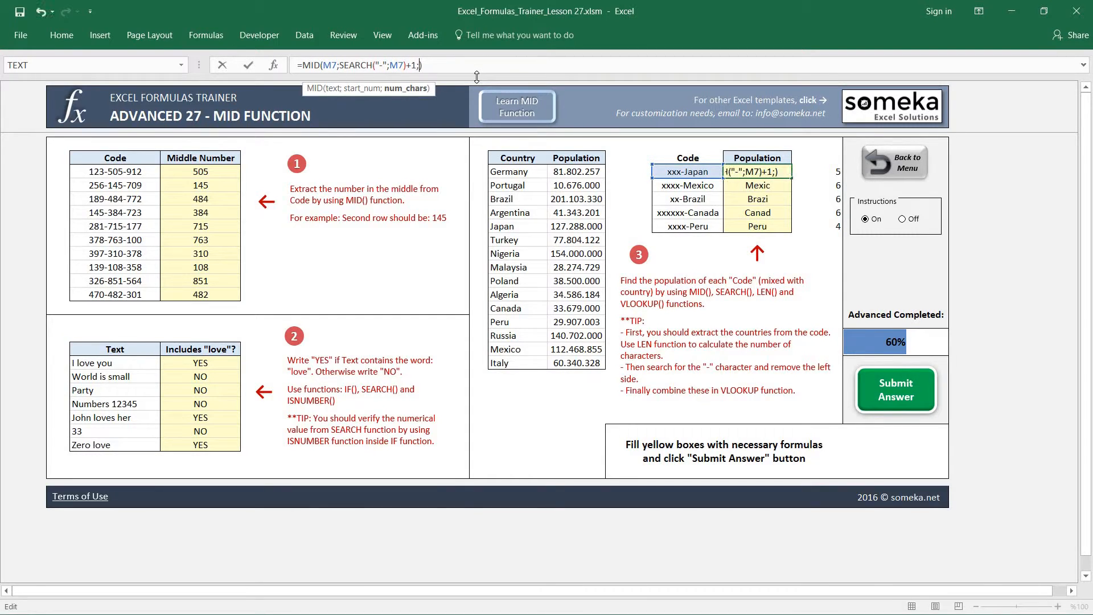
pyautogui.write('LEN(M7)-SEARCH("-";M7)')
pyautogui.press('Return')
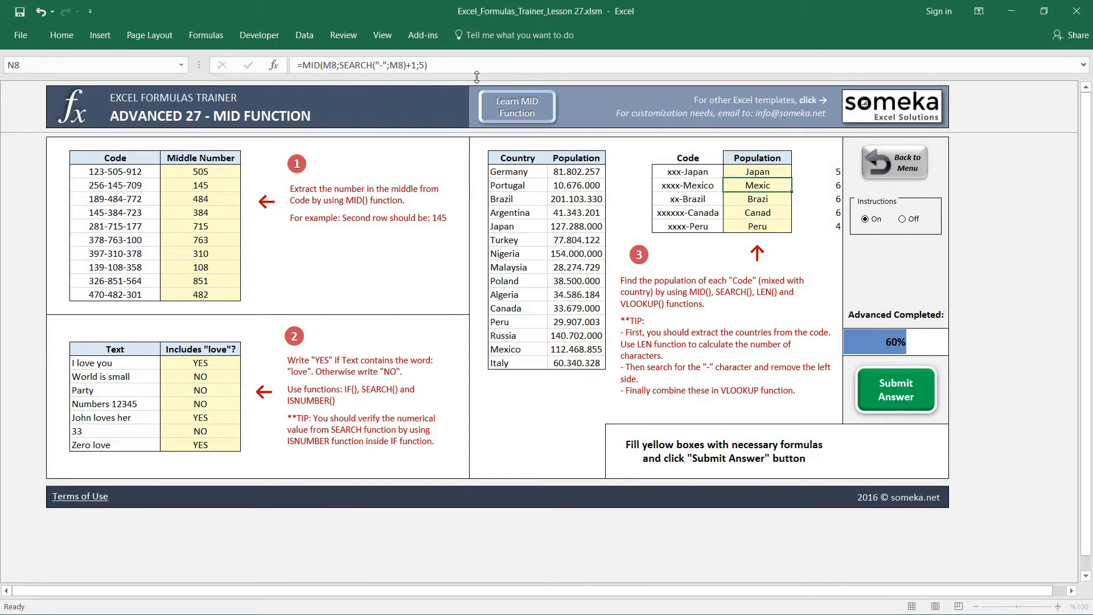
# Step: Copy the revised N7 MID formula and paste only the formula down the Population column to N11
pyautogui.press('Up')
pyautogui.hotkey('ctrl', 'c')
pyautogui.hotkey('shift', 'Down')
pyautogui.hotkey('shift', 'Down')
pyautogui.hotkey('shift', 'Down')
pyautogui.hotkey('shift', 'Down')
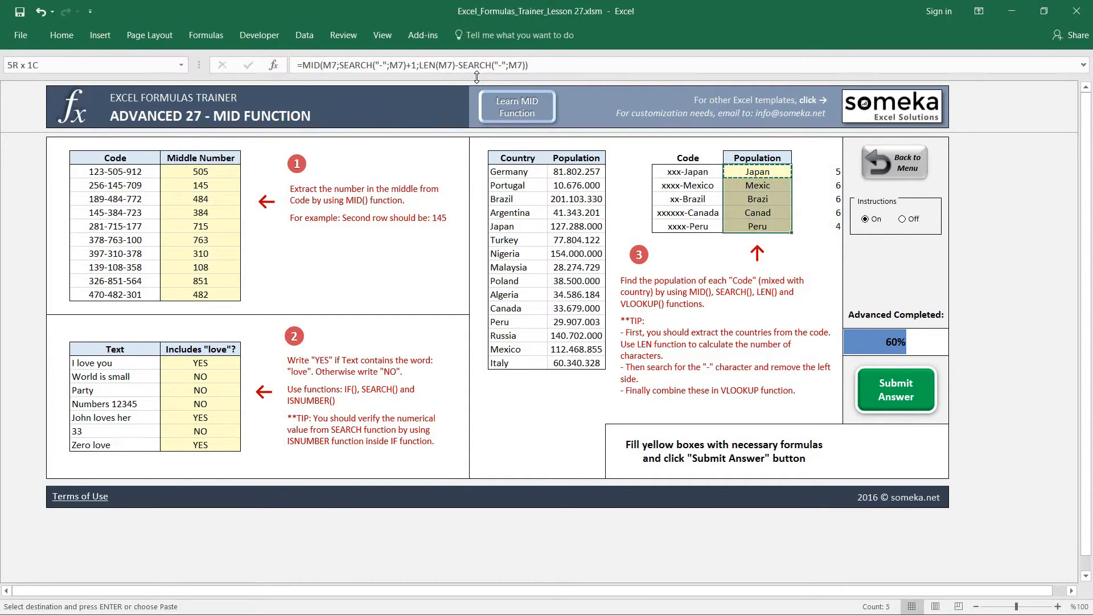
pyautogui.hotkey('ctrl', 'alt', 'v')
pyautogui.press('Return')
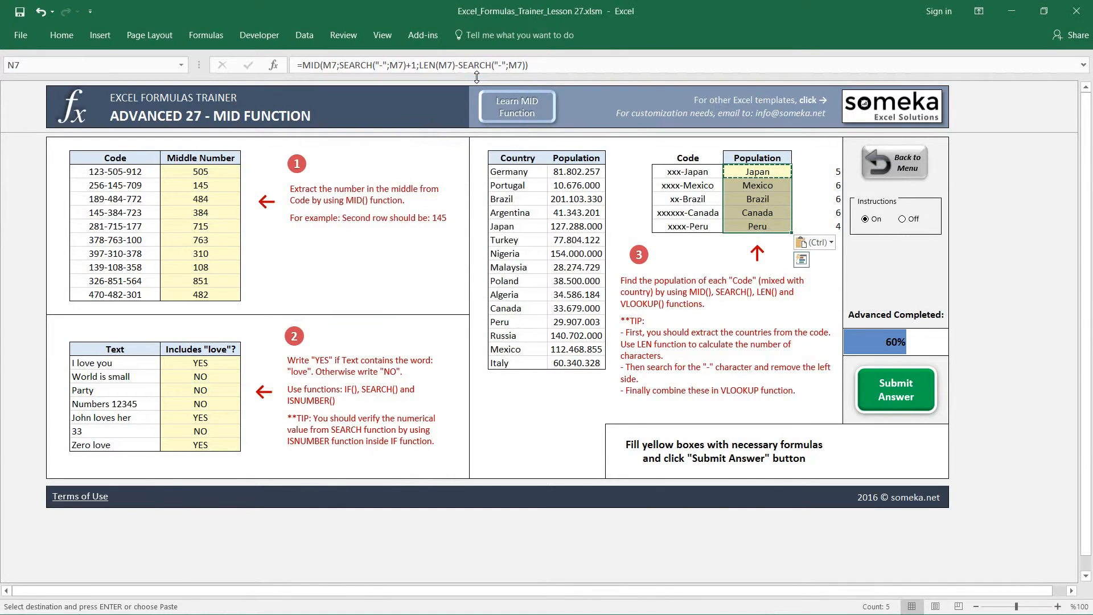
pyautogui.press('Down')
pyautogui.press('Escape')
pyautogui.press('Down')
pyautogui.press('Down')
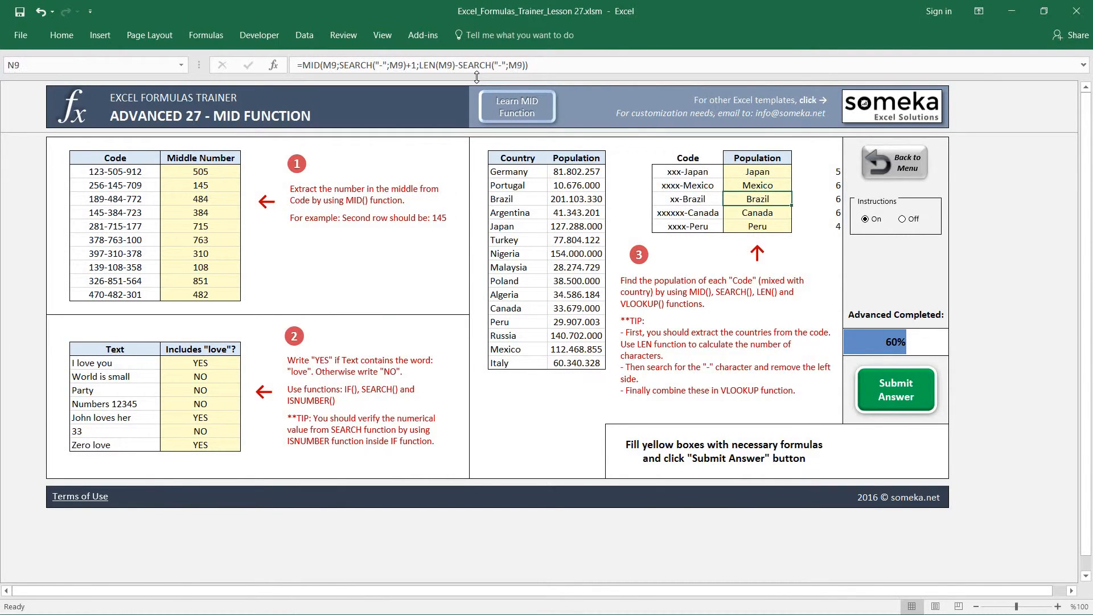
pyautogui.press('Down')
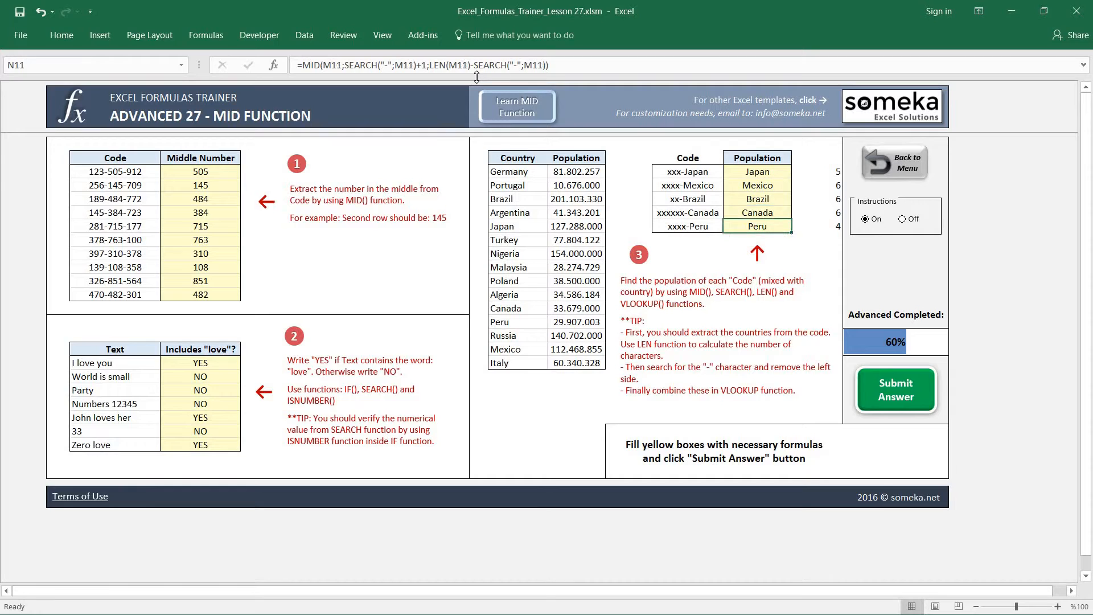
# Step: Delete the helper formulas in O7:O11
pyautogui.press('Up')
pyautogui.press('Up')
pyautogui.press('Up')
pyautogui.press('Up')
pyautogui.press('Right')
pyautogui.hotkey('shift', 'Down')
pyautogui.hotkey('shift', 'Down')
pyautogui.hotkey('shift', 'Down')
pyautogui.hotkey('shift', 'Down')
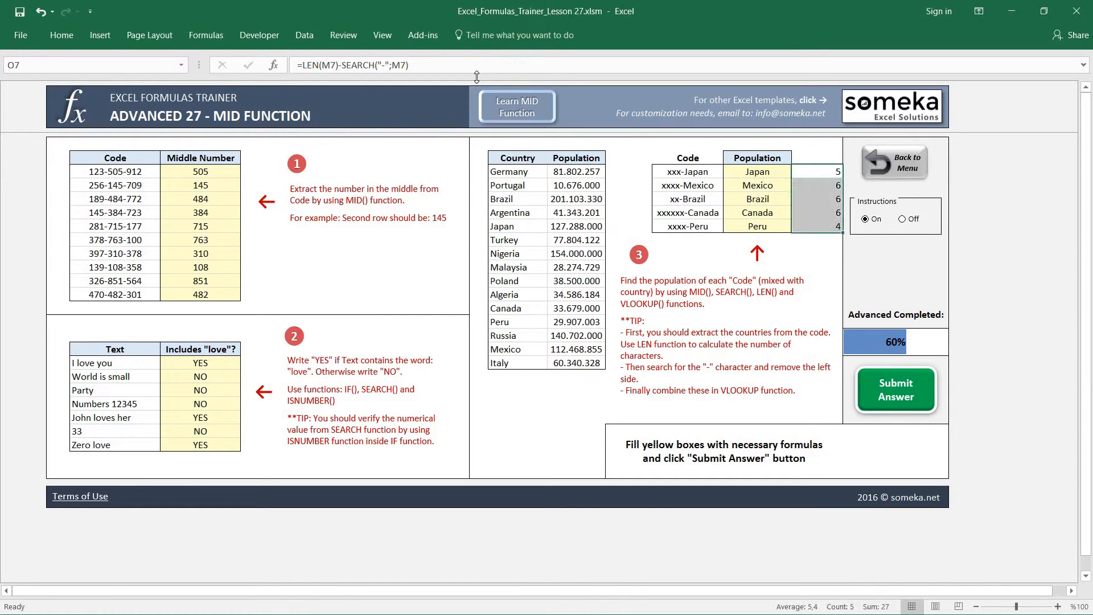
pyautogui.press('Delete')
# Step: Examine the text, start_num and num_chars arguments of the MID formula in N7 against the Japan code
pyautogui.press('Up')
pyautogui.press('Left')
pyautogui.press('Down')
pyautogui.press('Left')
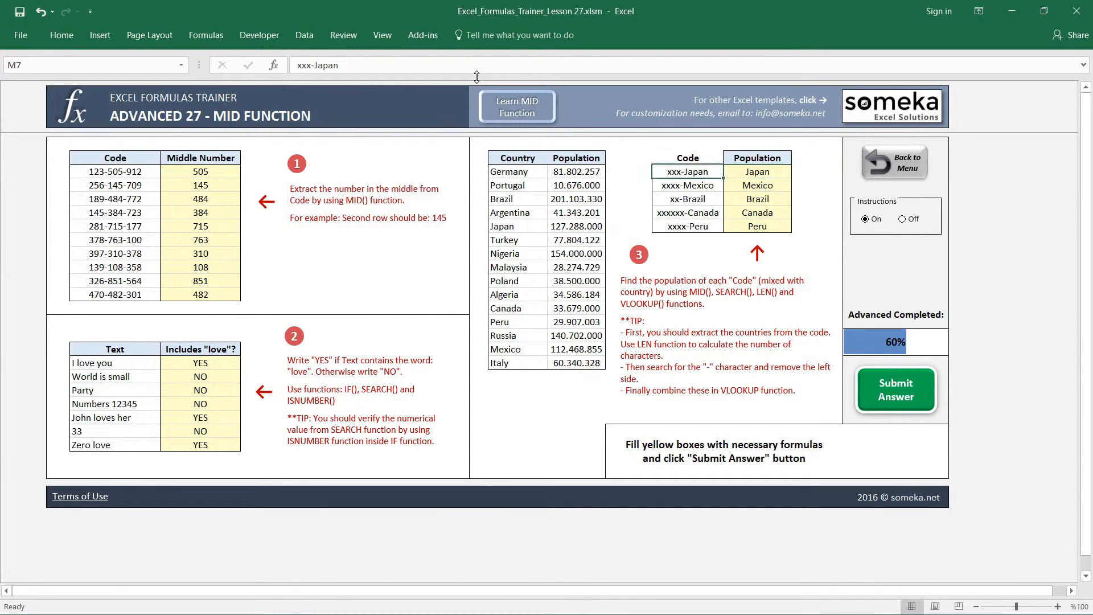
pyautogui.press('Right')
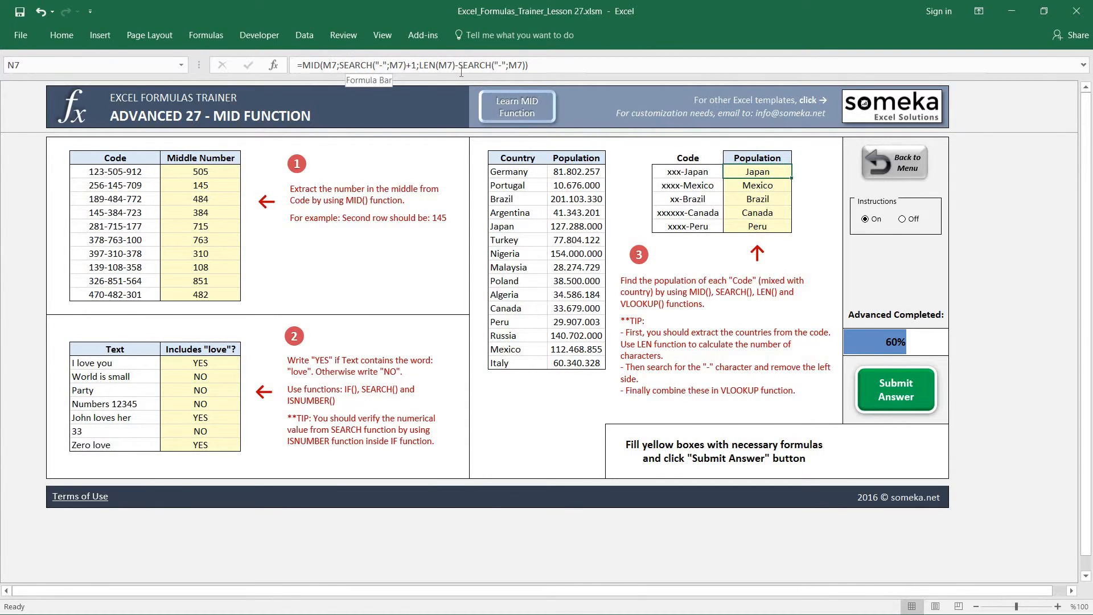
pyautogui.click(330, 66)
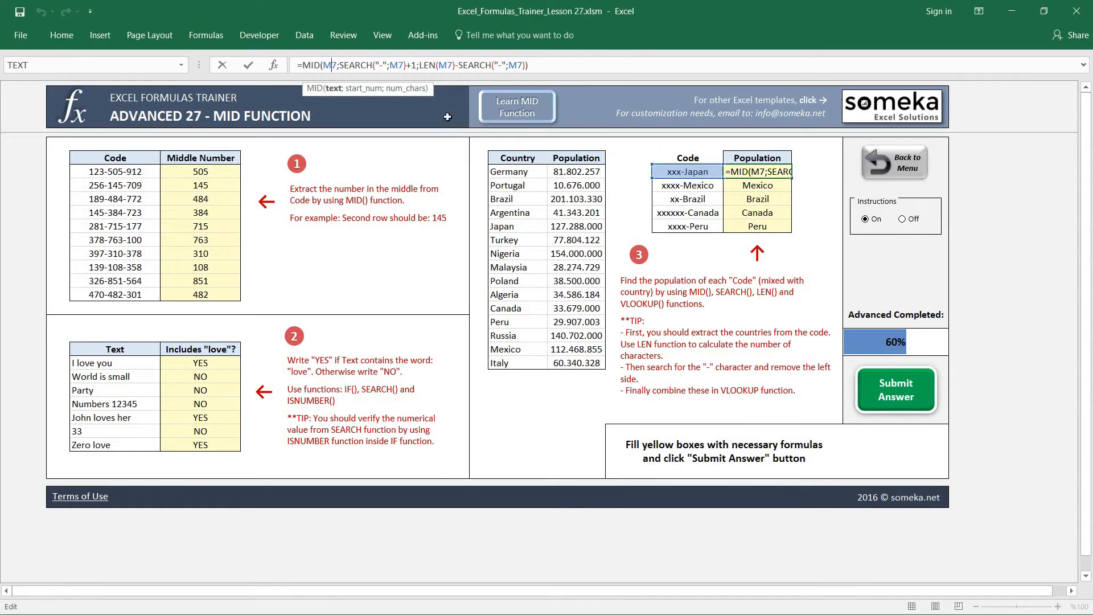
pyautogui.click(360, 65)
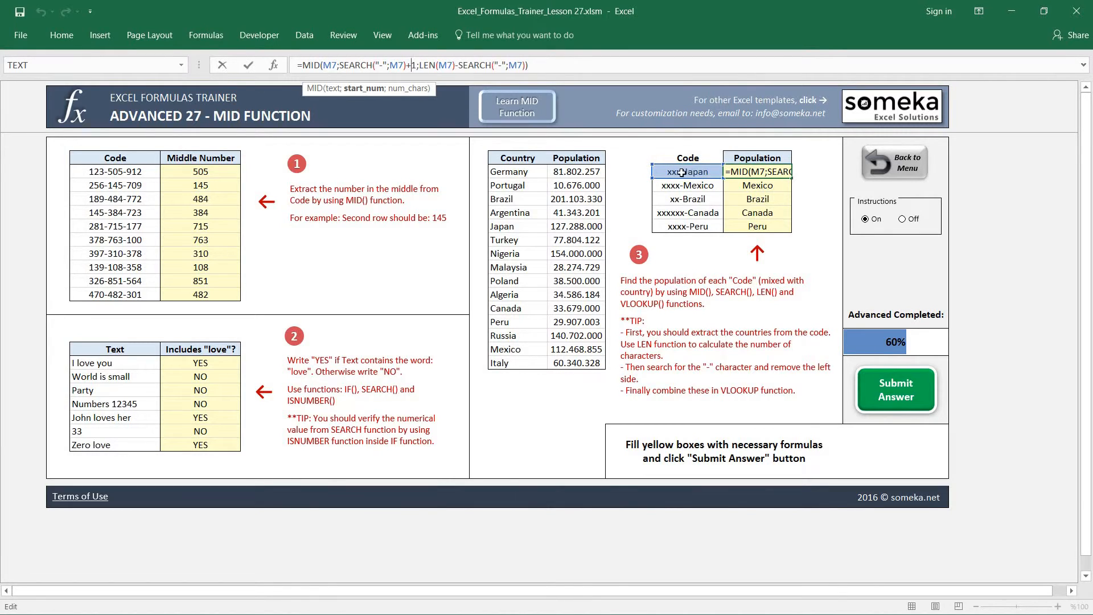
pyautogui.click(432, 64)
pyautogui.moveTo(507, 65); pyautogui.dragTo(435, 65)
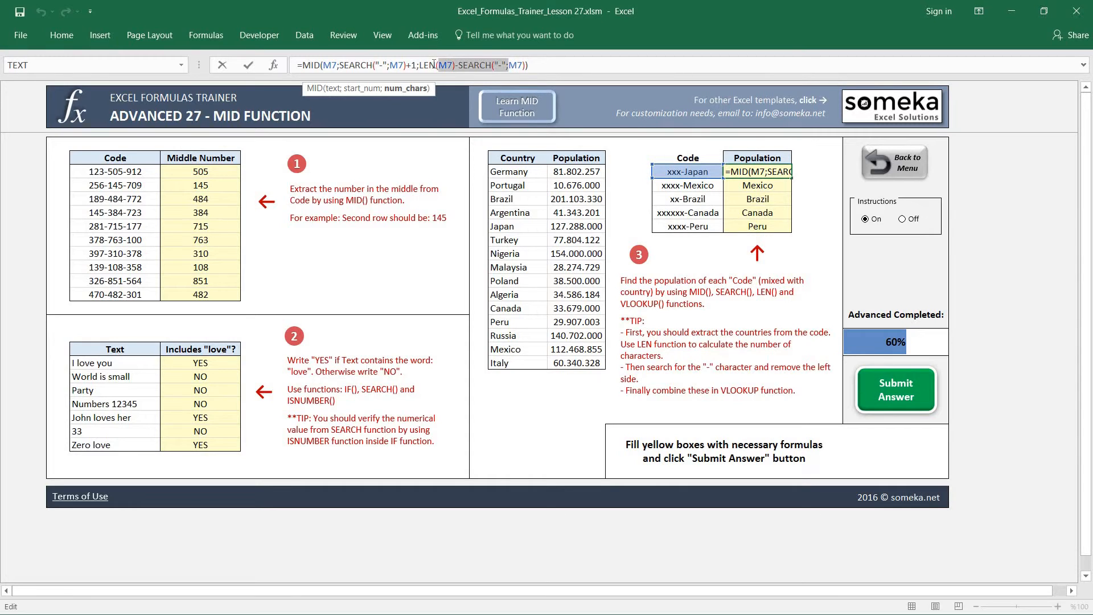
pyautogui.click(424, 64)
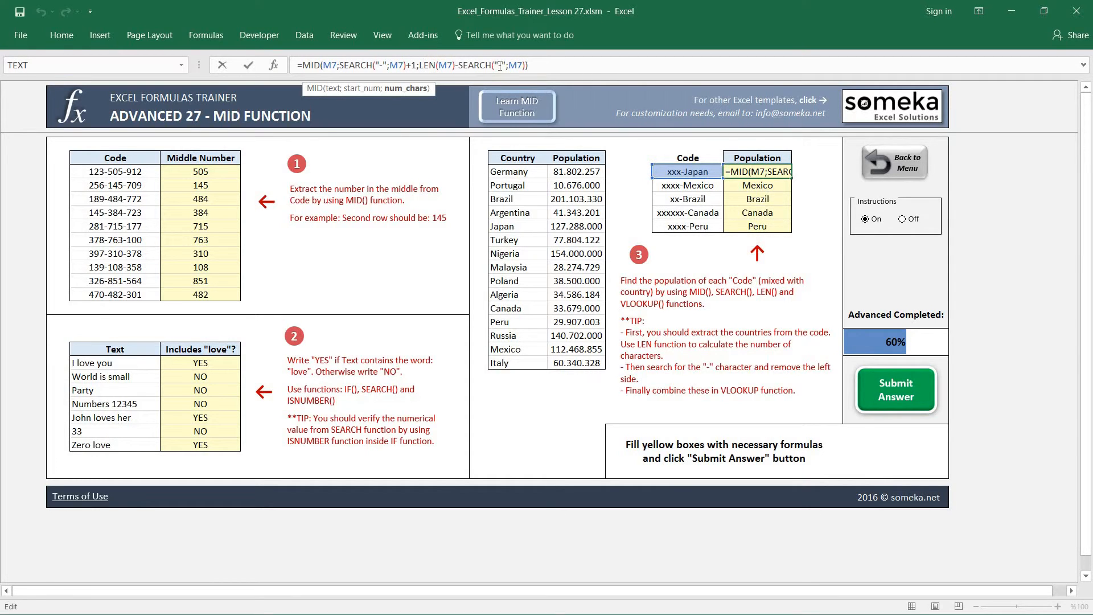
pyautogui.hotkey('ctrl', 'Return')
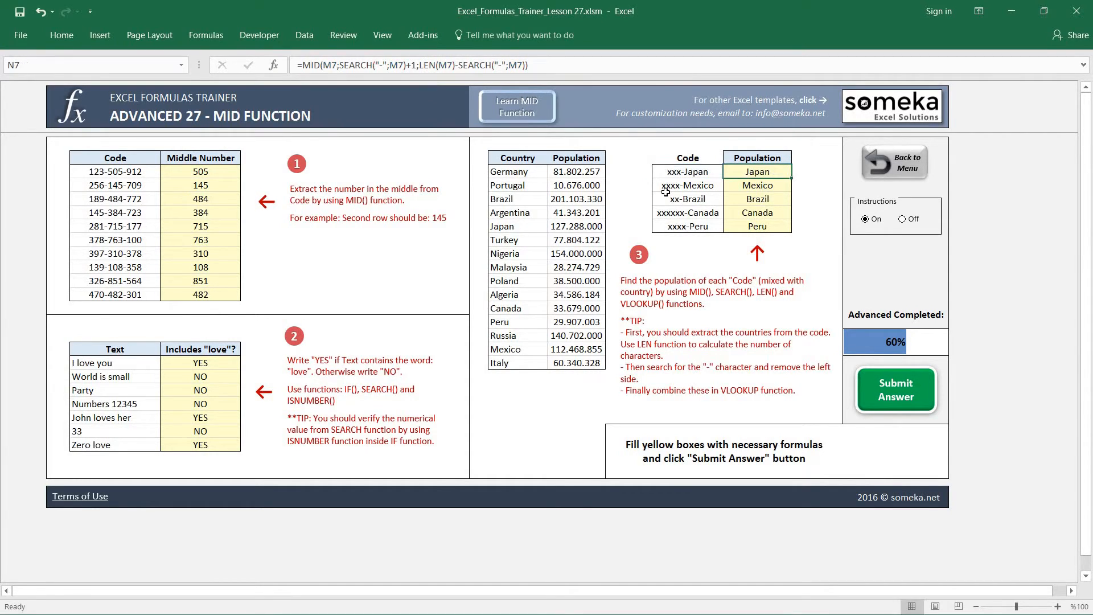
# Step: Wrap the N7 MID formula in a VLOOKUP over the absolute range $J$6:$K$21, with column index 2 and range lookup 0
pyautogui.click(304, 65)
pyautogui.write('VLOOKUP(')
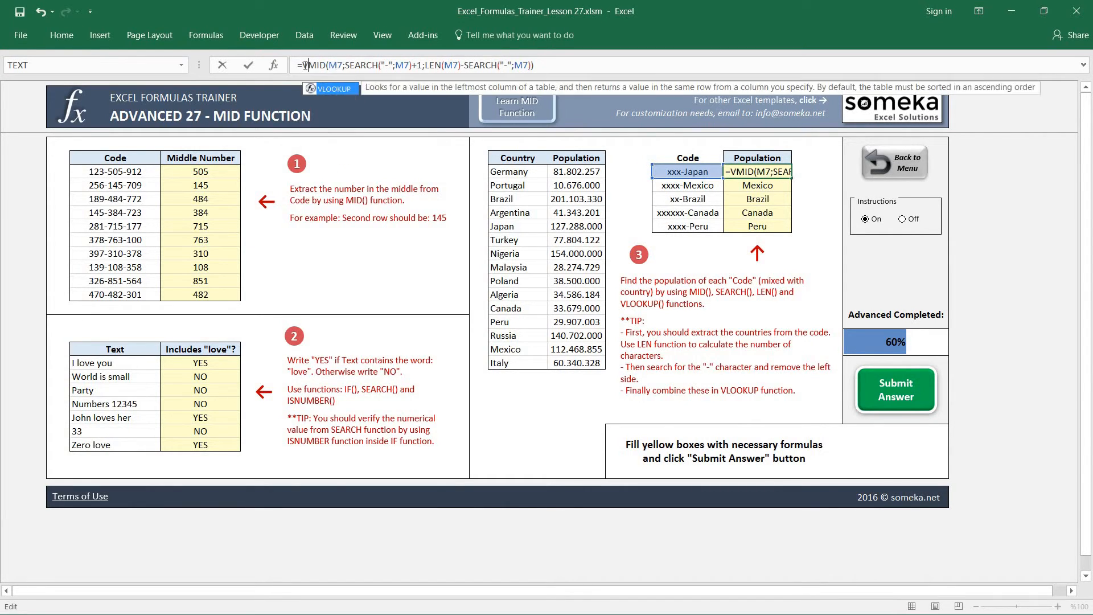
pyautogui.click(625, 63)
pyautogui.write(';')
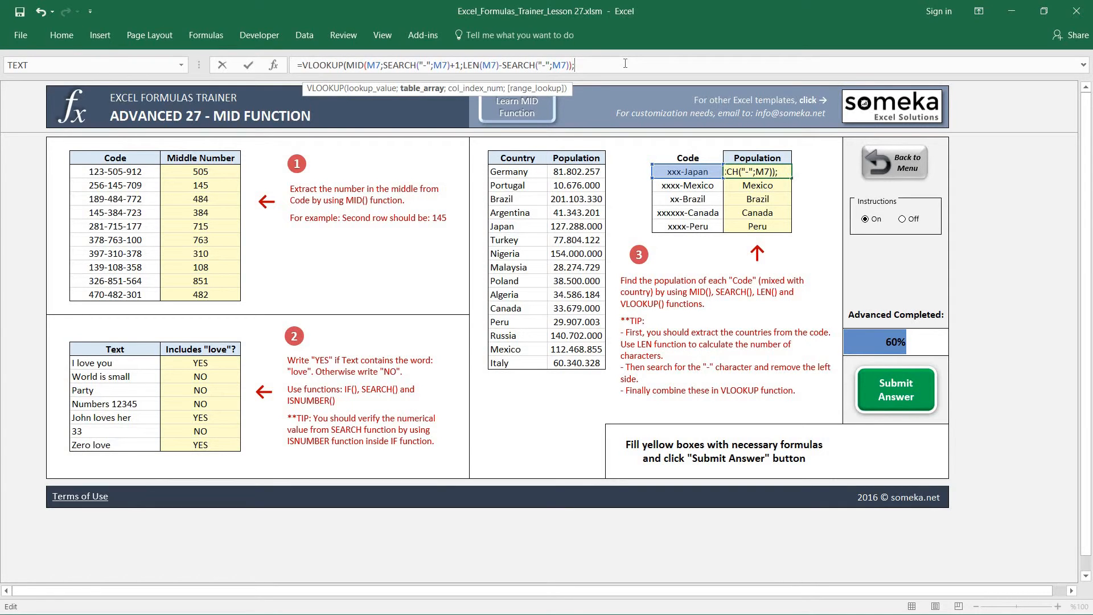
pyautogui.moveTo(510, 160); pyautogui.dragTo(577, 363)
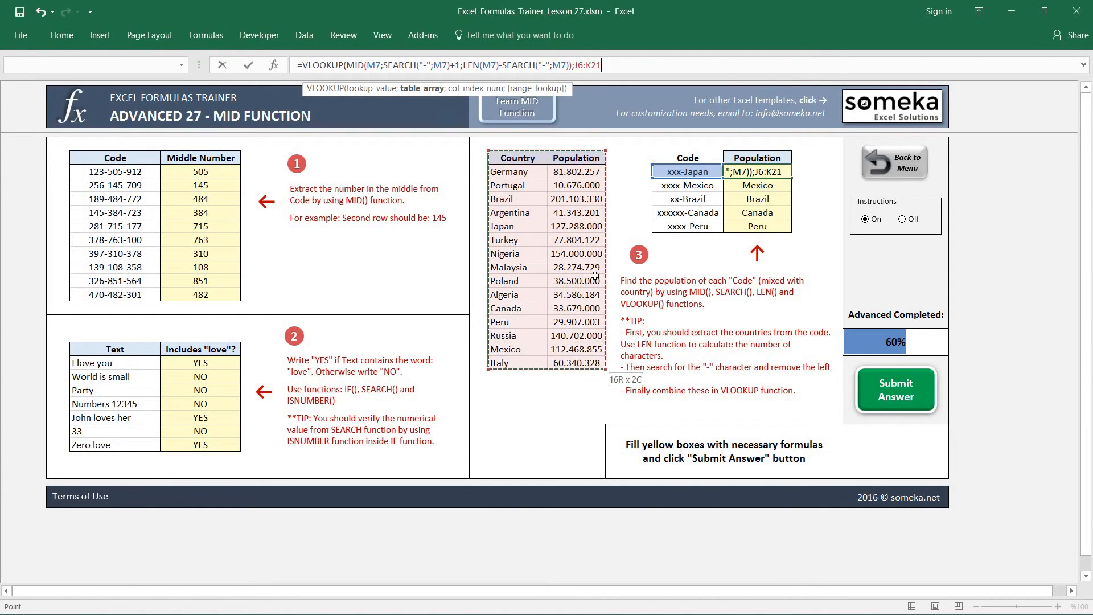
pyautogui.moveTo(595, 276); pyautogui.dragTo(596, 275)
pyautogui.press('F4')
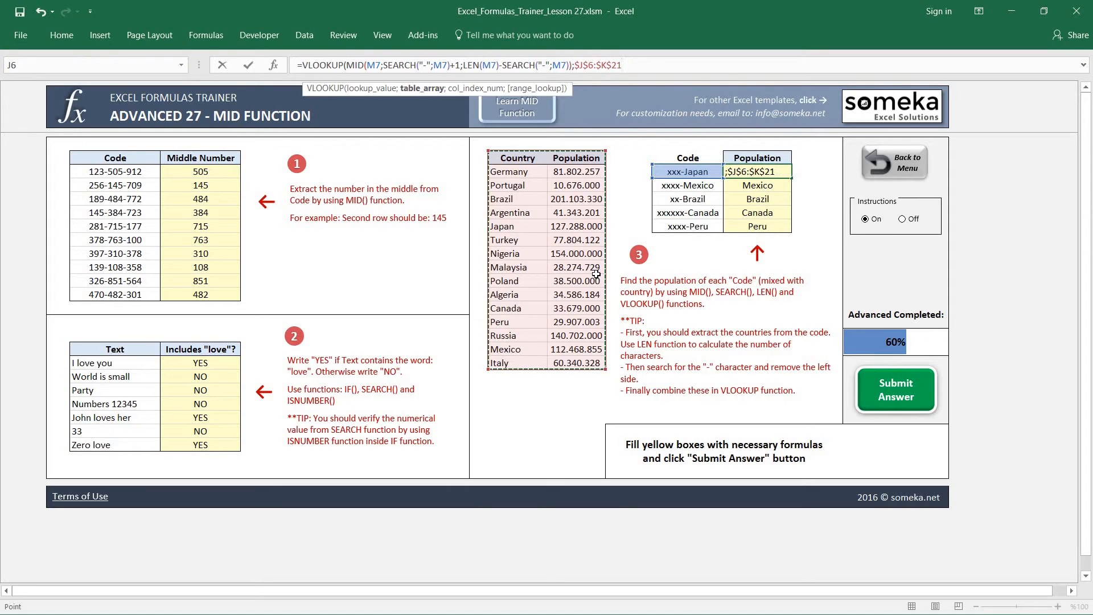
pyautogui.write(';2')
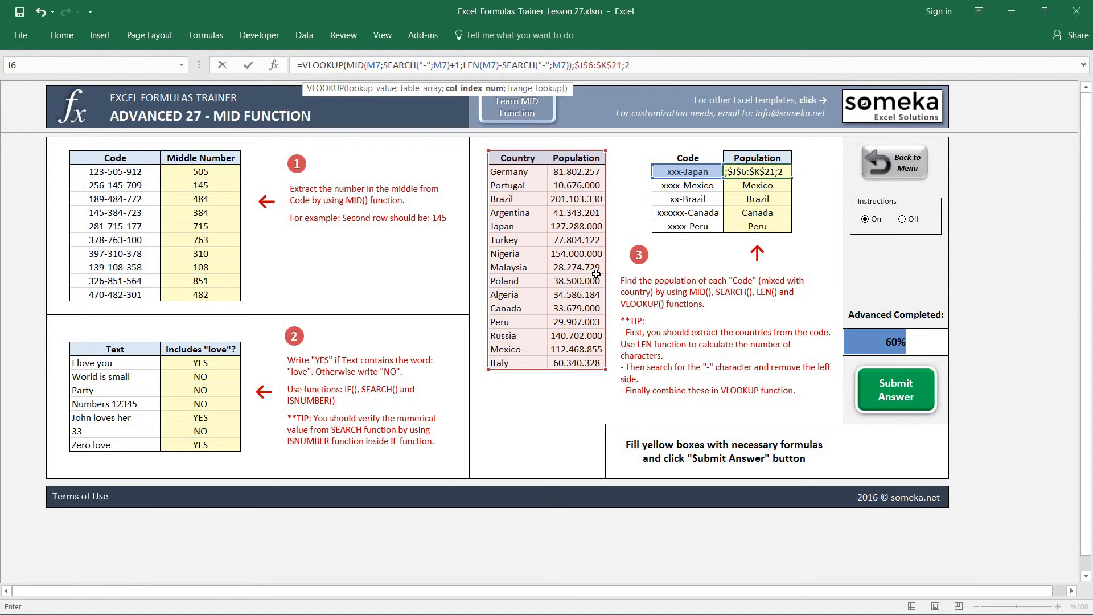
pyautogui.write(';0')
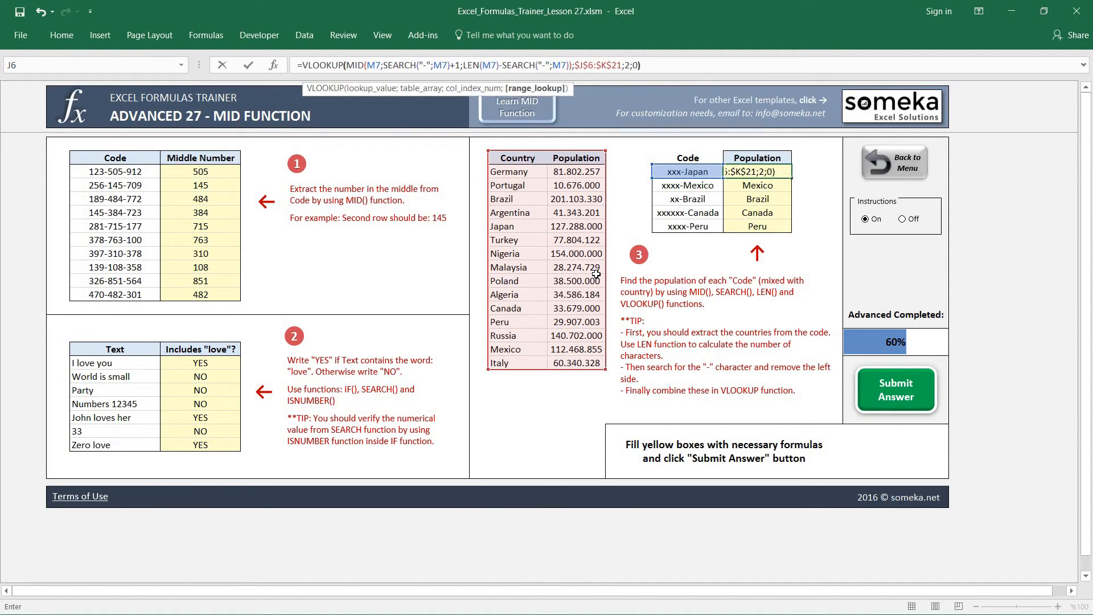
pyautogui.press('Return')
# Step: Copy the N7 VLOOKUP formula and paste only the formula down the Population column to N11
pyautogui.press('Up')
pyautogui.hotkey('ctrl', 'c')
pyautogui.hotkey('shift', 'Down')
pyautogui.hotkey('shift', 'Down')
pyautogui.hotkey('shift', 'Down')
pyautogui.hotkey('shift', 'Down')
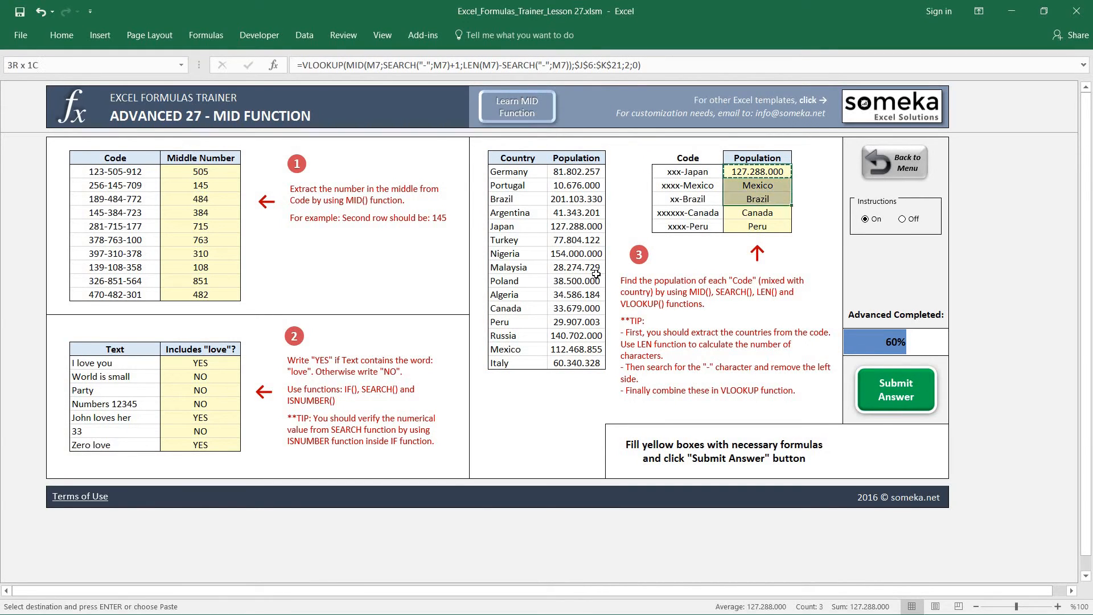
pyautogui.hotkey('ctrl', 'alt', 'v')
pyautogui.press('f')
pyautogui.press('Return')
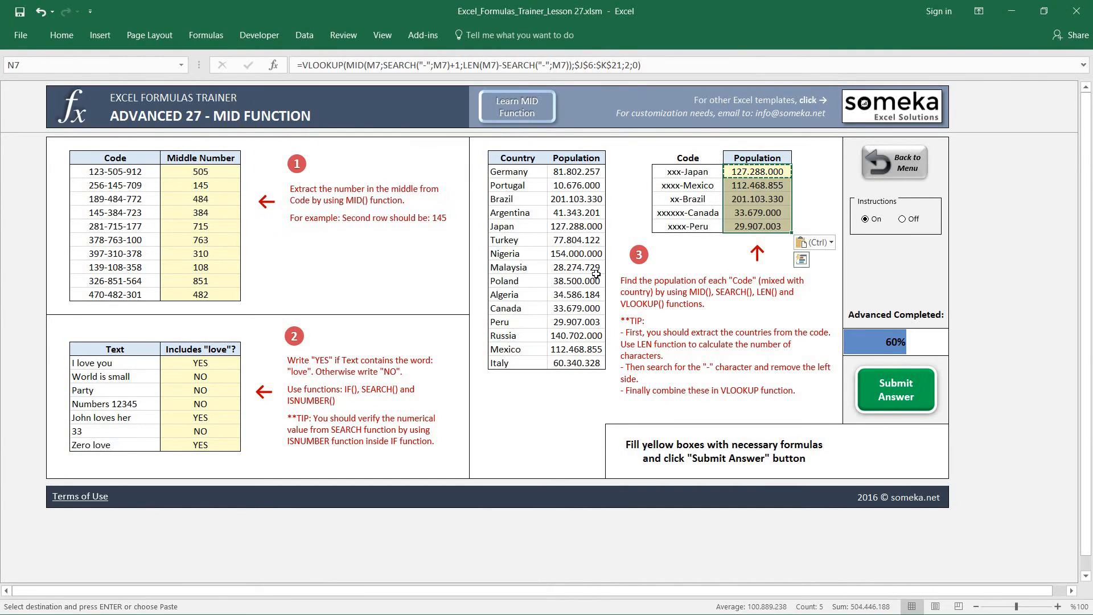
pyautogui.press('Down')
pyautogui.press('Down')
pyautogui.press('Escape')
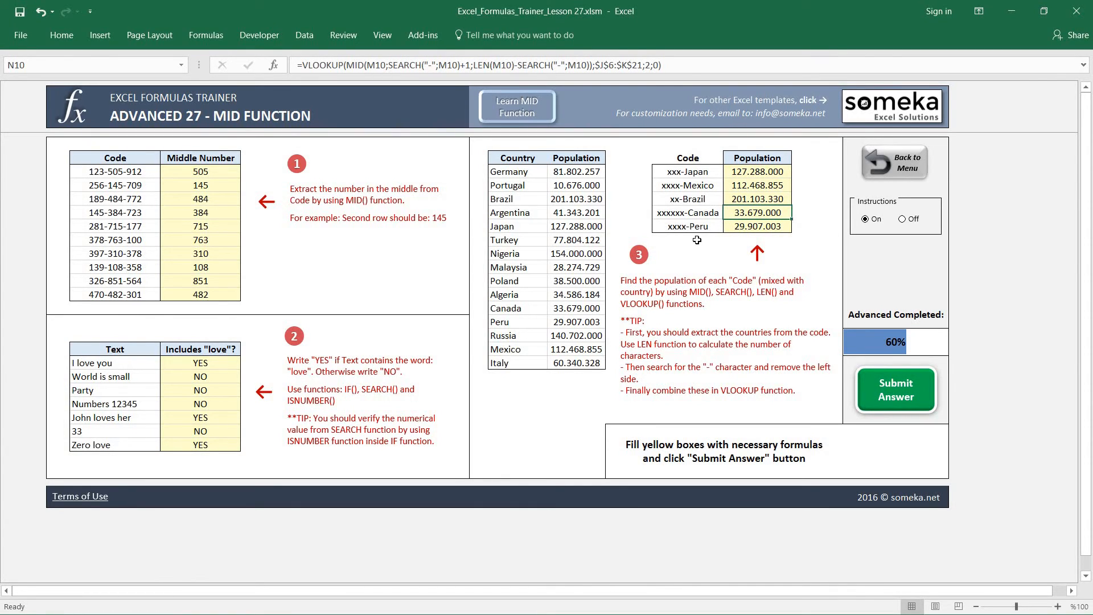
# Step: Submit the MID lesson's answers and return to the trainer's dashboard
pyautogui.click(891, 392)
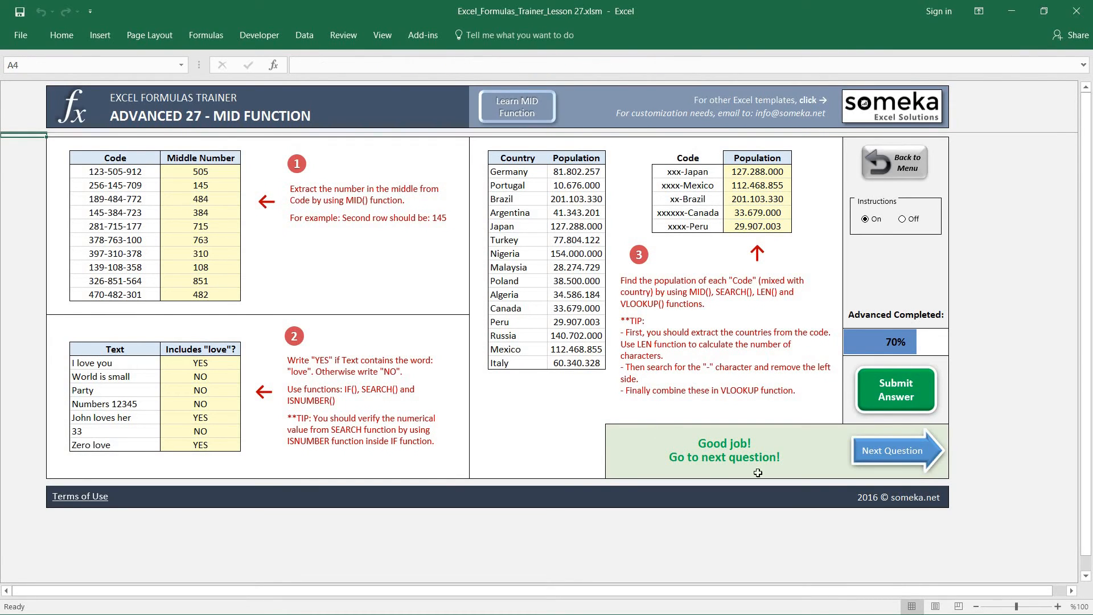
pyautogui.click(906, 171)
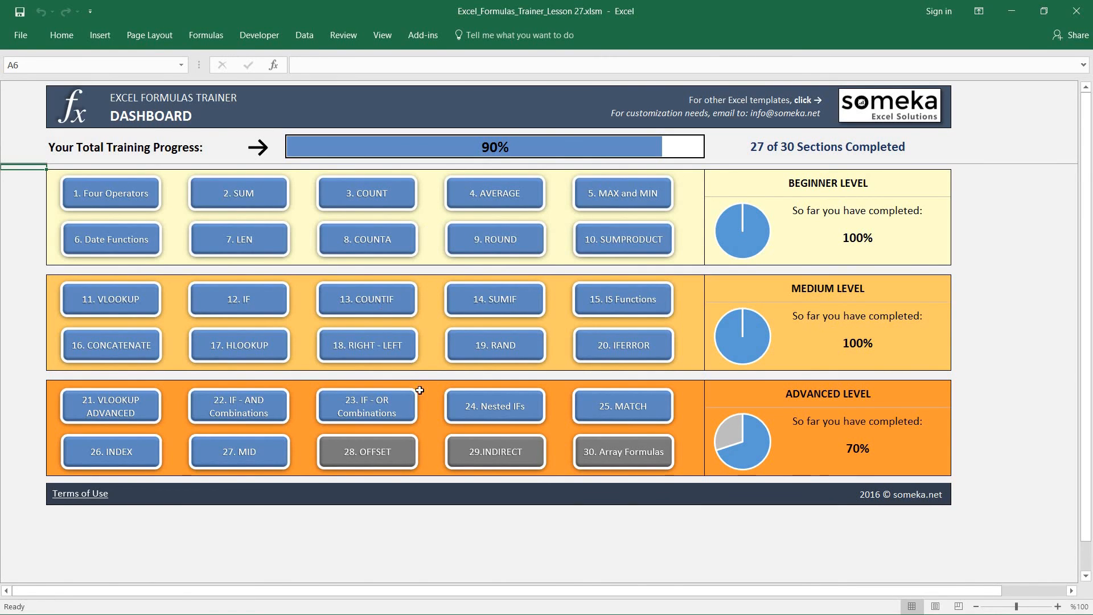